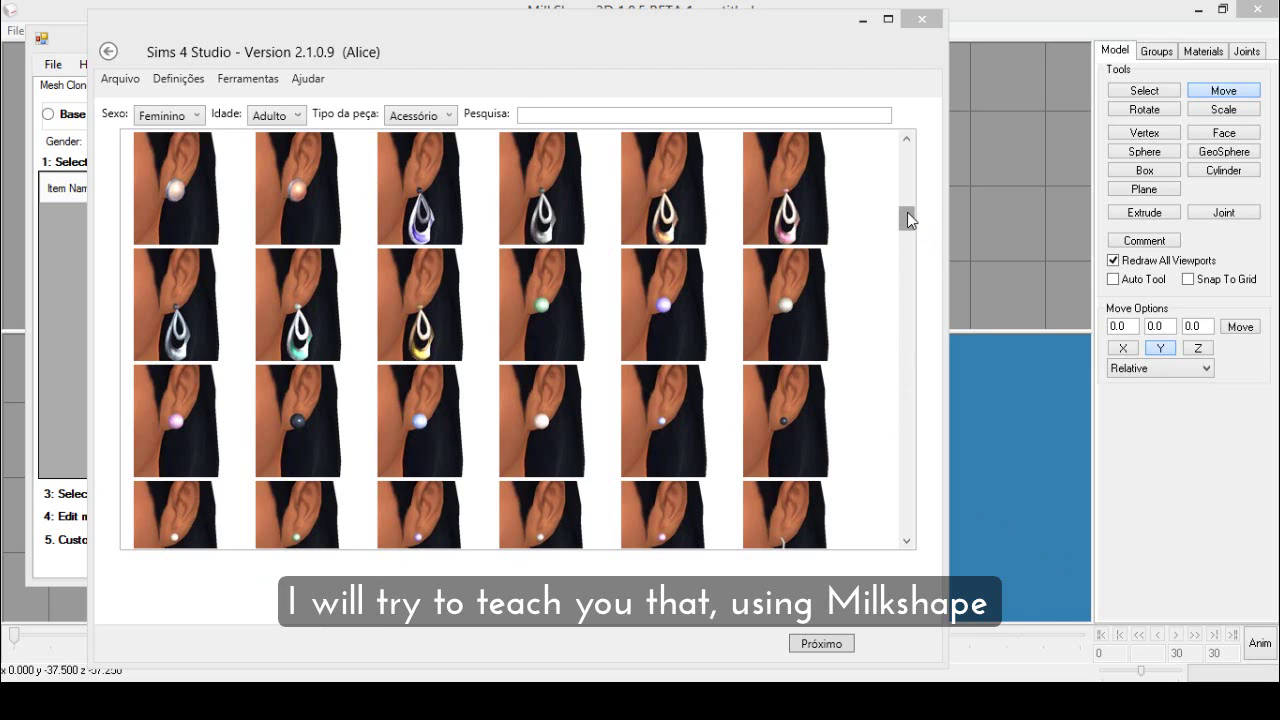
Step: Switch to TS4 CAS Mesh Tools and list the base game items filtered by gender Female, age YA and type Earrings
{"action": "mouse_move", "coordinate": [907, 220]}
{"action": "left_mouse_down"}
{"action": "mouse_move", "coordinate": [906, 250]}
{"action": "mouse_move", "coordinate": [909, 226]}
{"action": "left_mouse_up"}
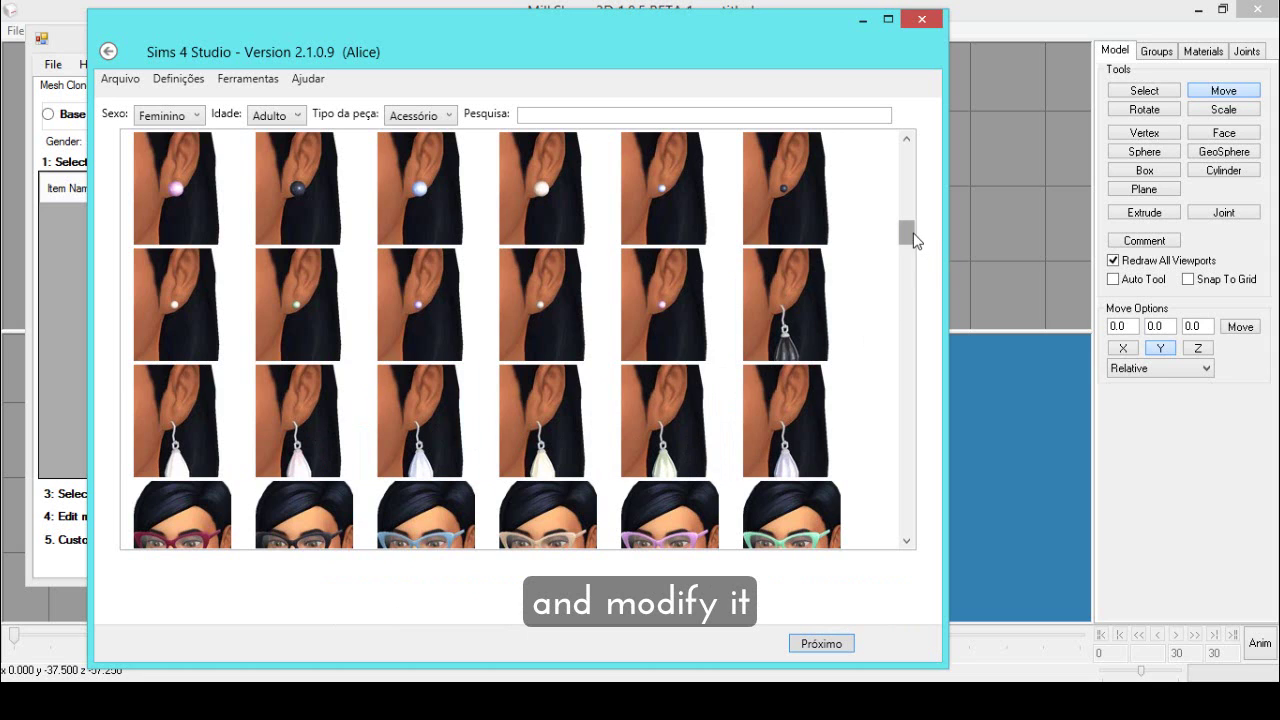
{"action": "left_click_drag", "start_coordinate": [908, 230], "coordinate": [911, 235]}
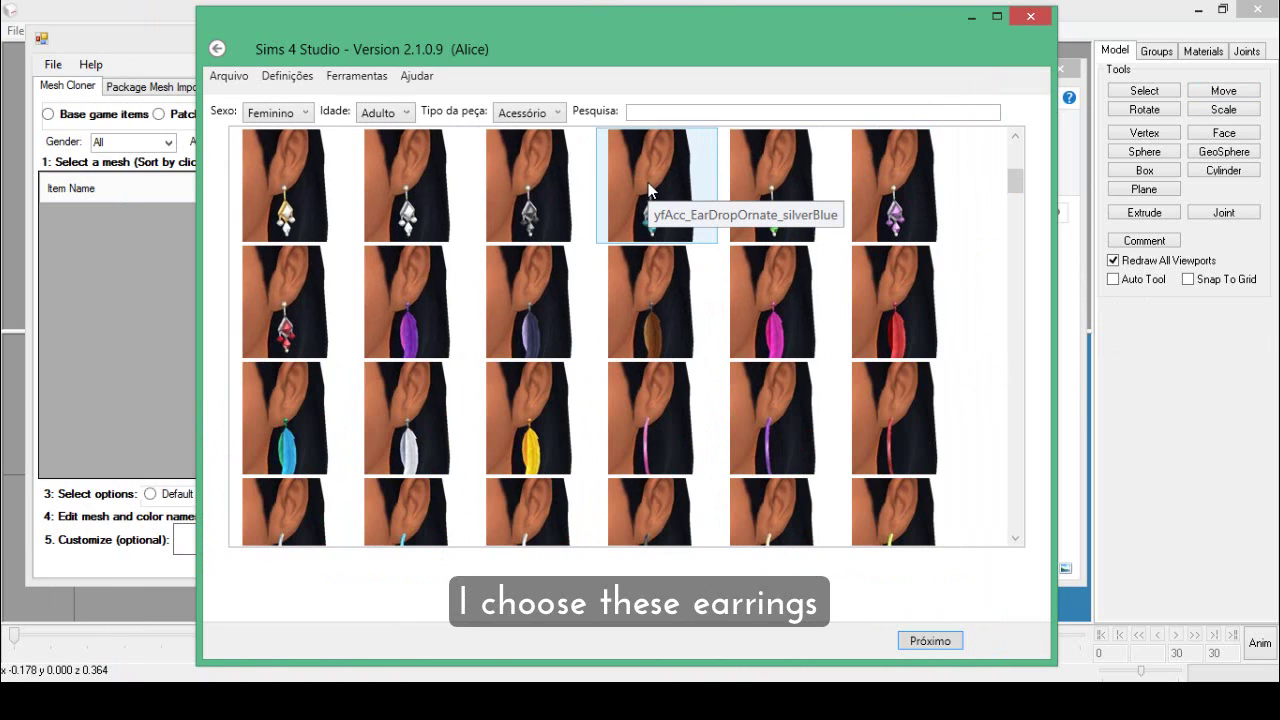
{"action": "left_click", "coordinate": [155, 289]}
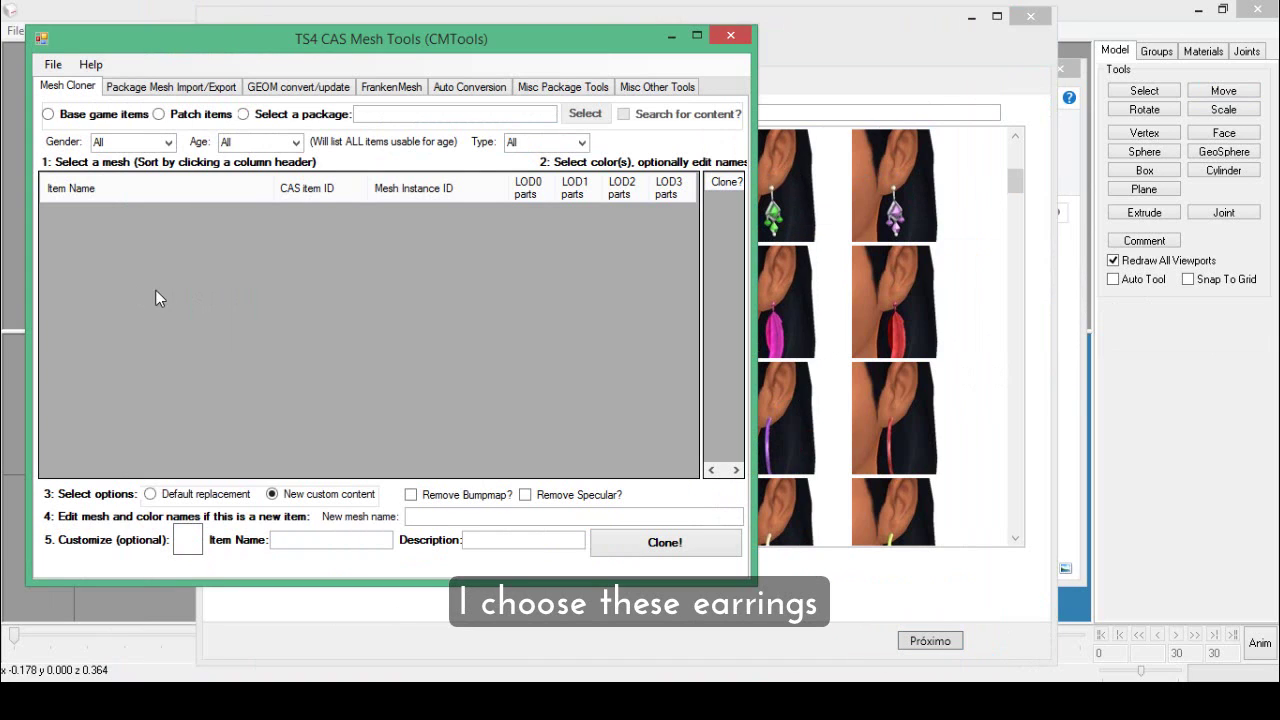
{"action": "left_click", "coordinate": [168, 144]}
{"action": "left_click", "coordinate": [112, 185]}
{"action": "left_click", "coordinate": [295, 143]}
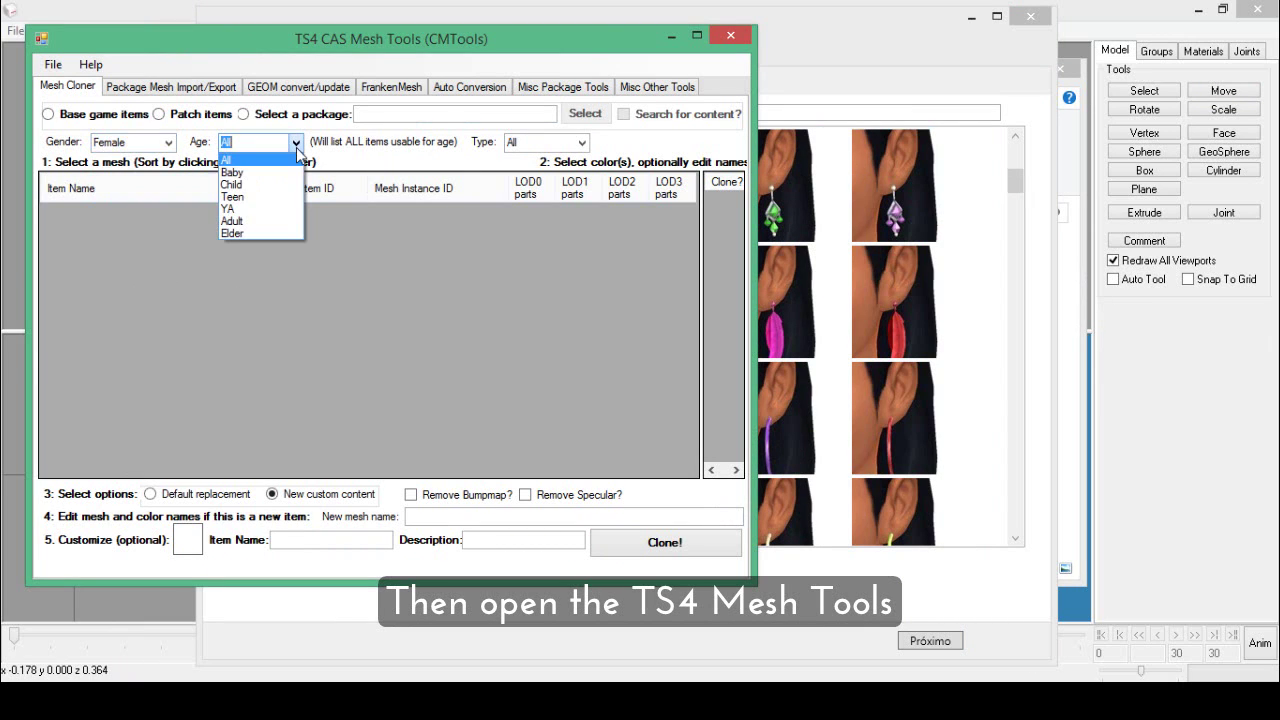
{"action": "left_click", "coordinate": [262, 208]}
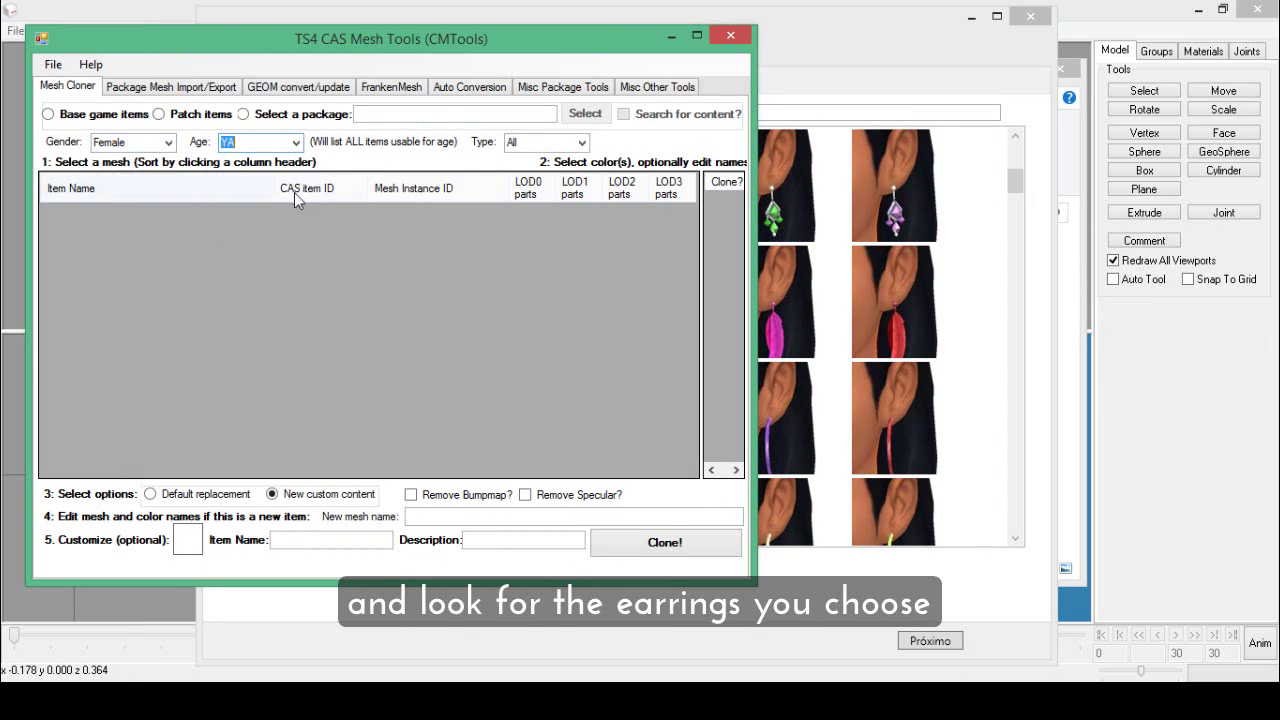
{"action": "left_click", "coordinate": [582, 143]}
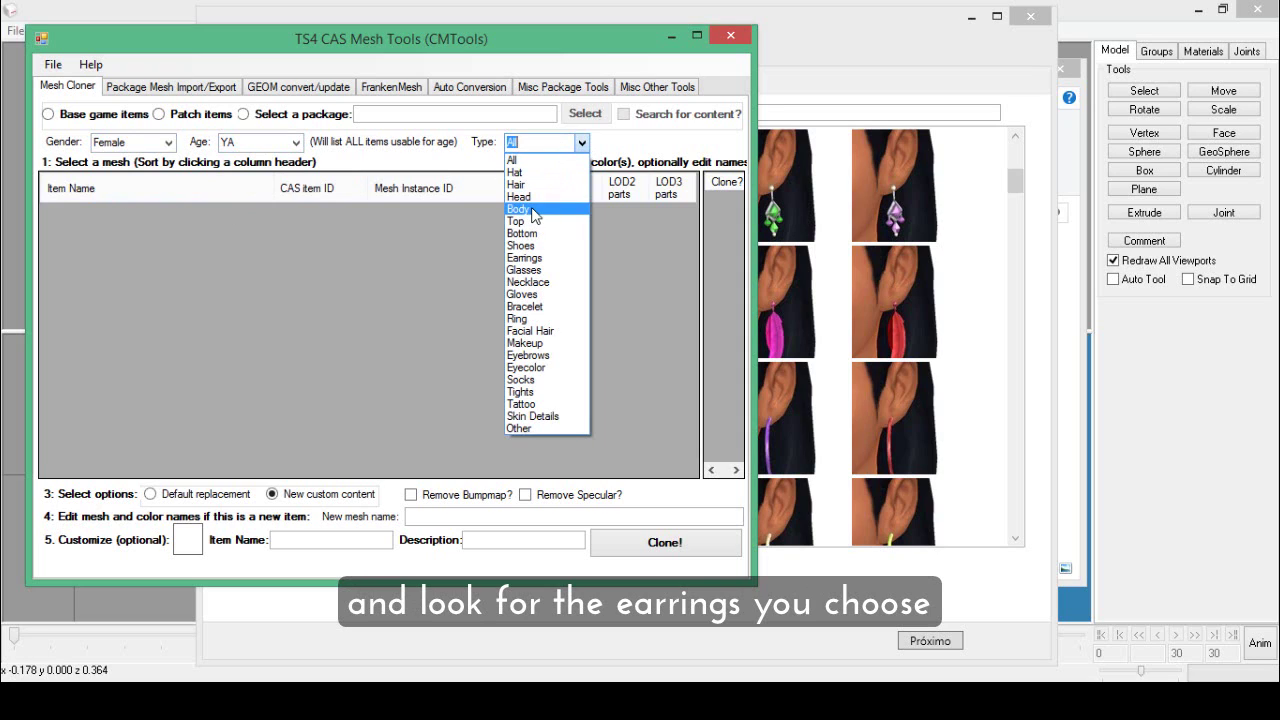
{"action": "left_click", "coordinate": [522, 258]}
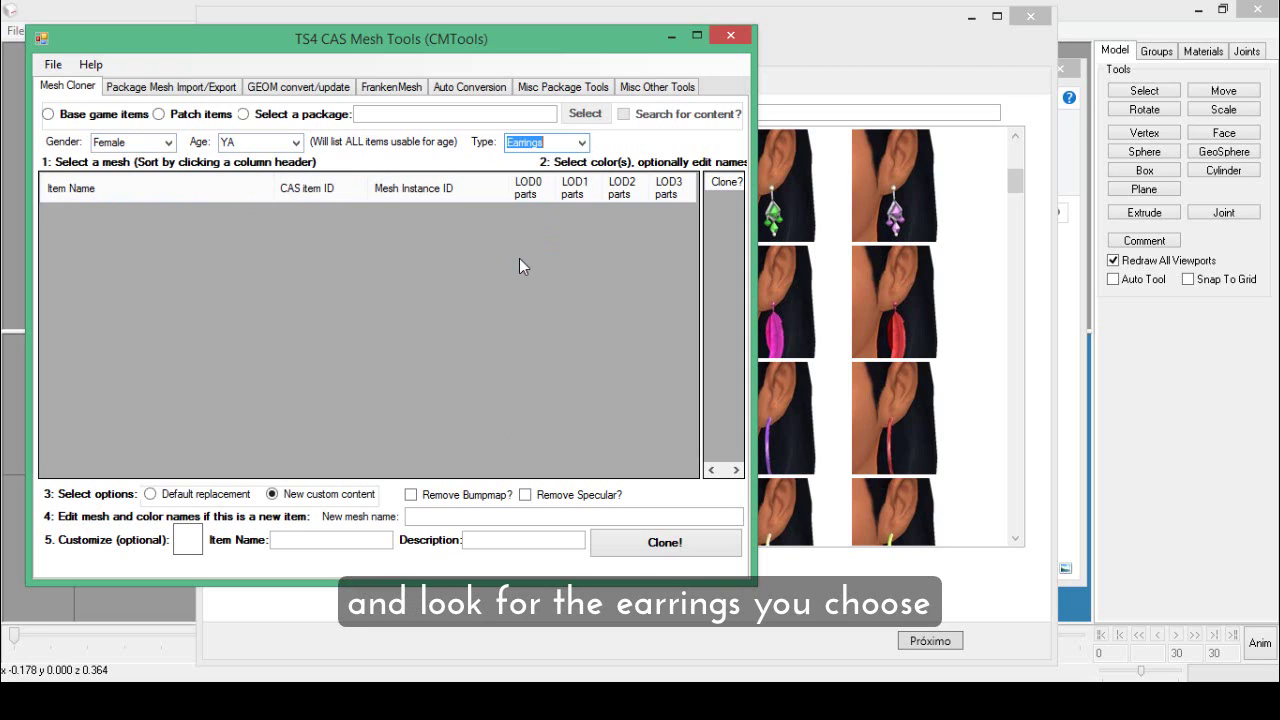
{"action": "left_click", "coordinate": [49, 114]}
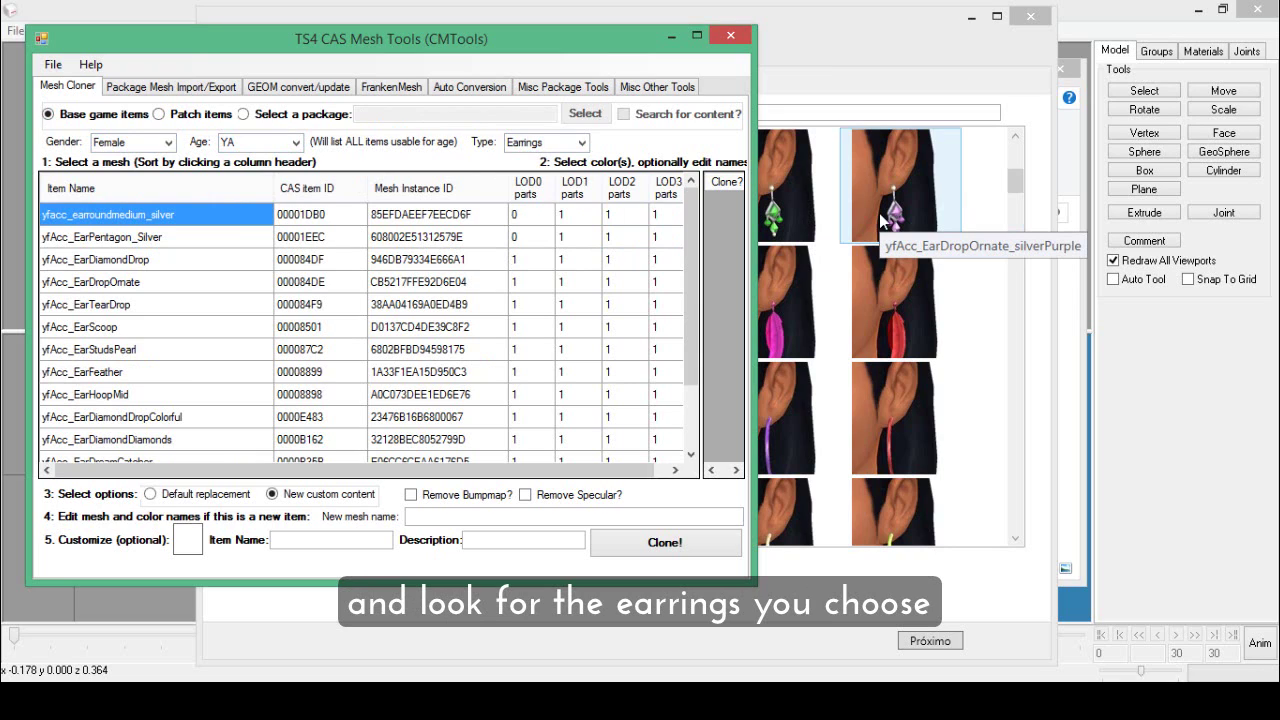
Step: Select the yfAcc_EarDropOrnate mesh and enlarge the window and color list enough to read the color names
{"action": "left_click", "coordinate": [115, 283]}
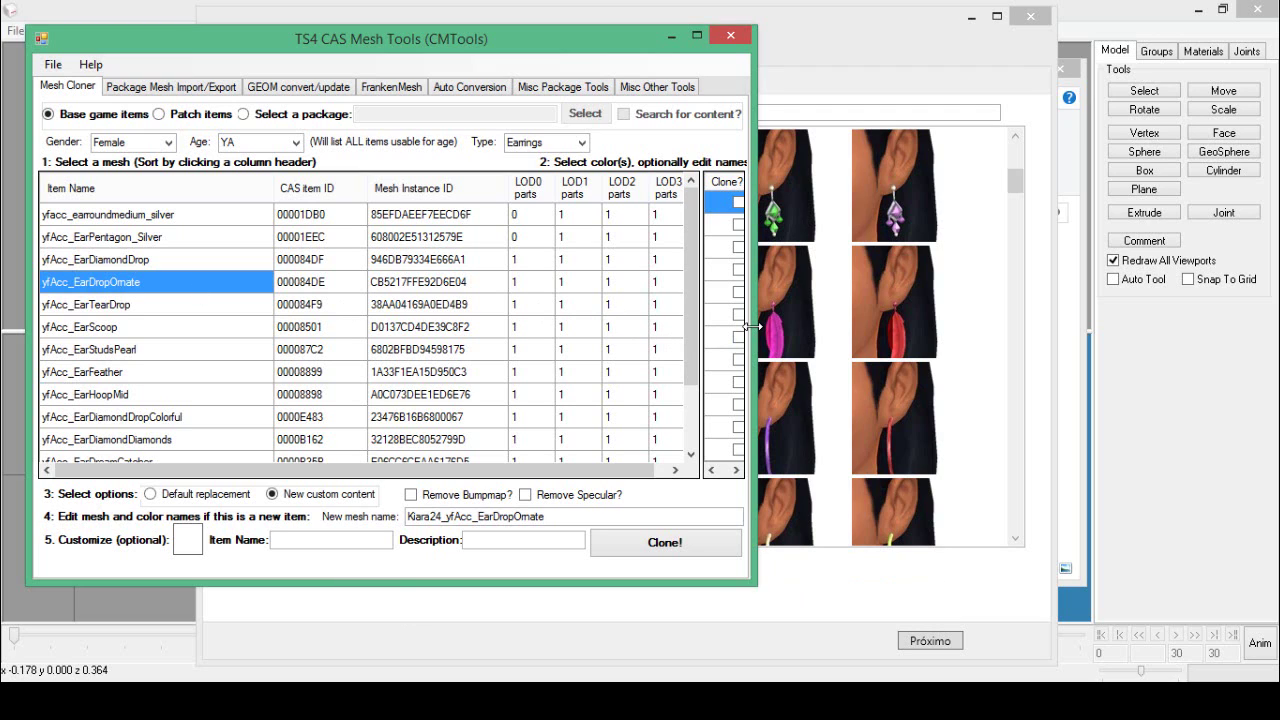
{"action": "left_click_drag", "start_coordinate": [752, 326], "coordinate": [866, 322]}
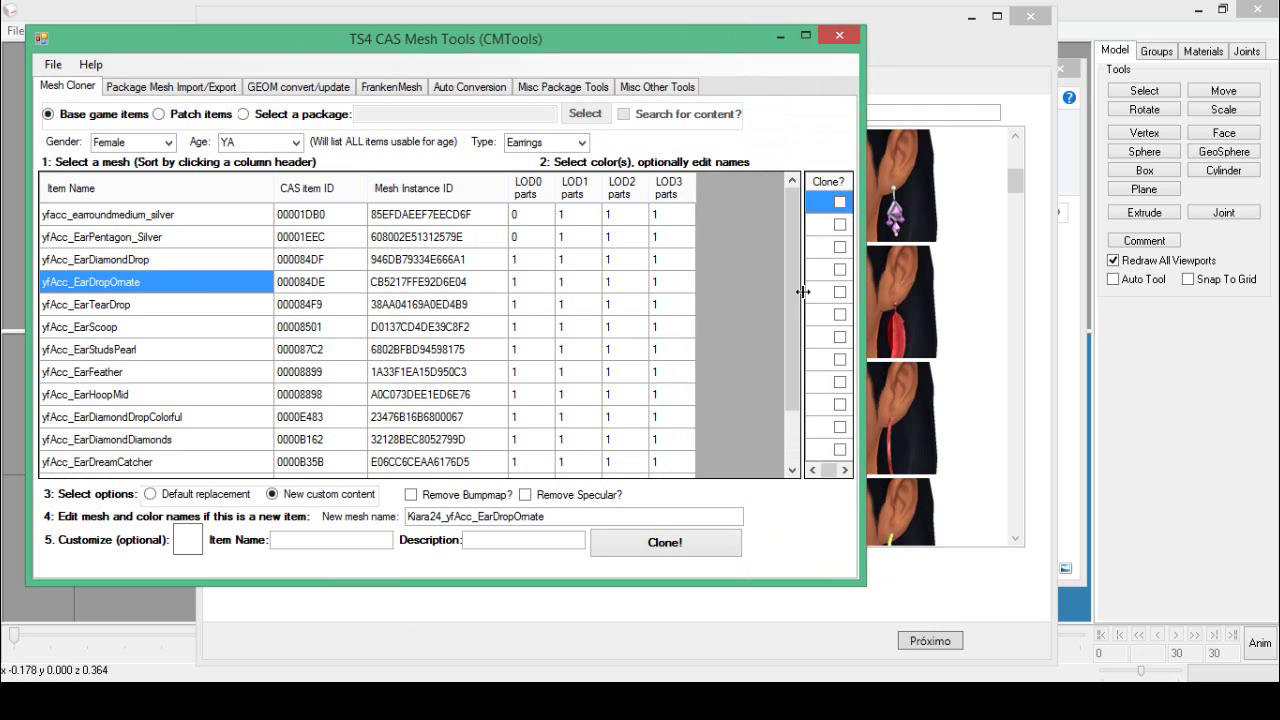
{"action": "left_click_drag", "start_coordinate": [803, 291], "coordinate": [695, 291]}
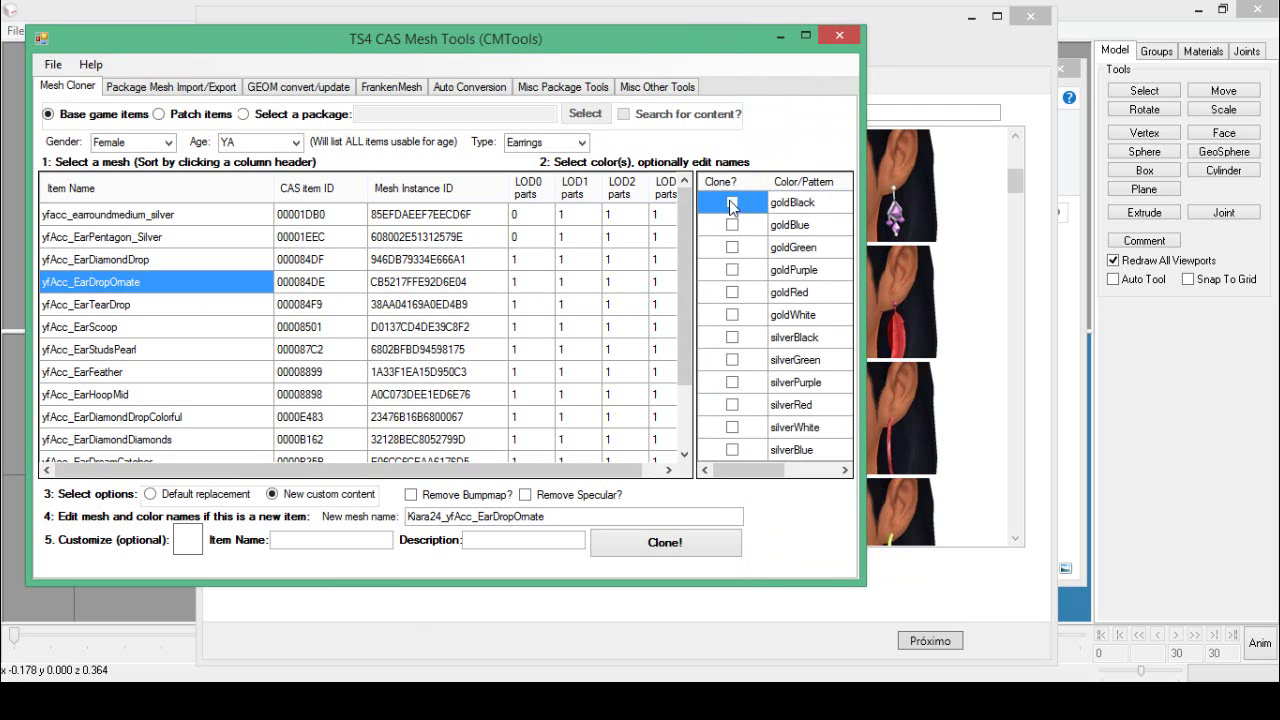
Step: Mark every color of the mesh for cloning, from goldBlack through silverBlue
{"action": "left_click", "coordinate": [732, 204]}
{"action": "left_click", "coordinate": [732, 248]}
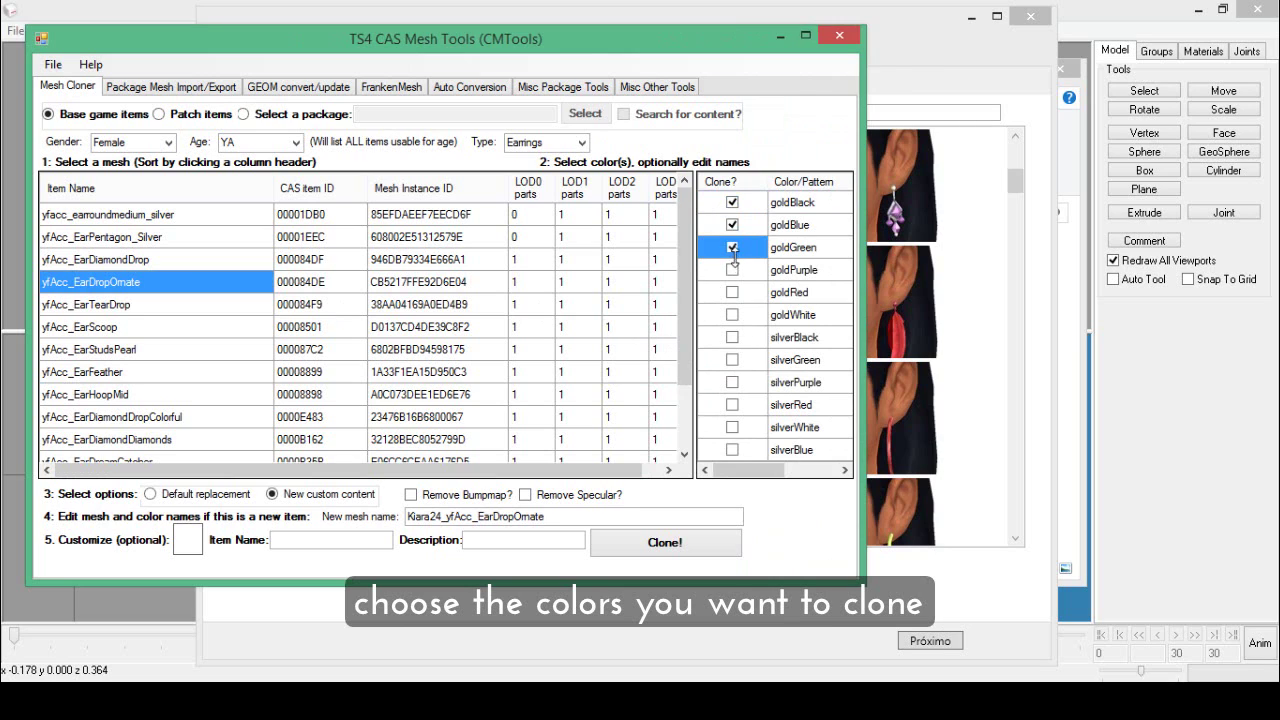
{"action": "left_click", "coordinate": [732, 270]}
{"action": "left_click", "coordinate": [733, 339]}
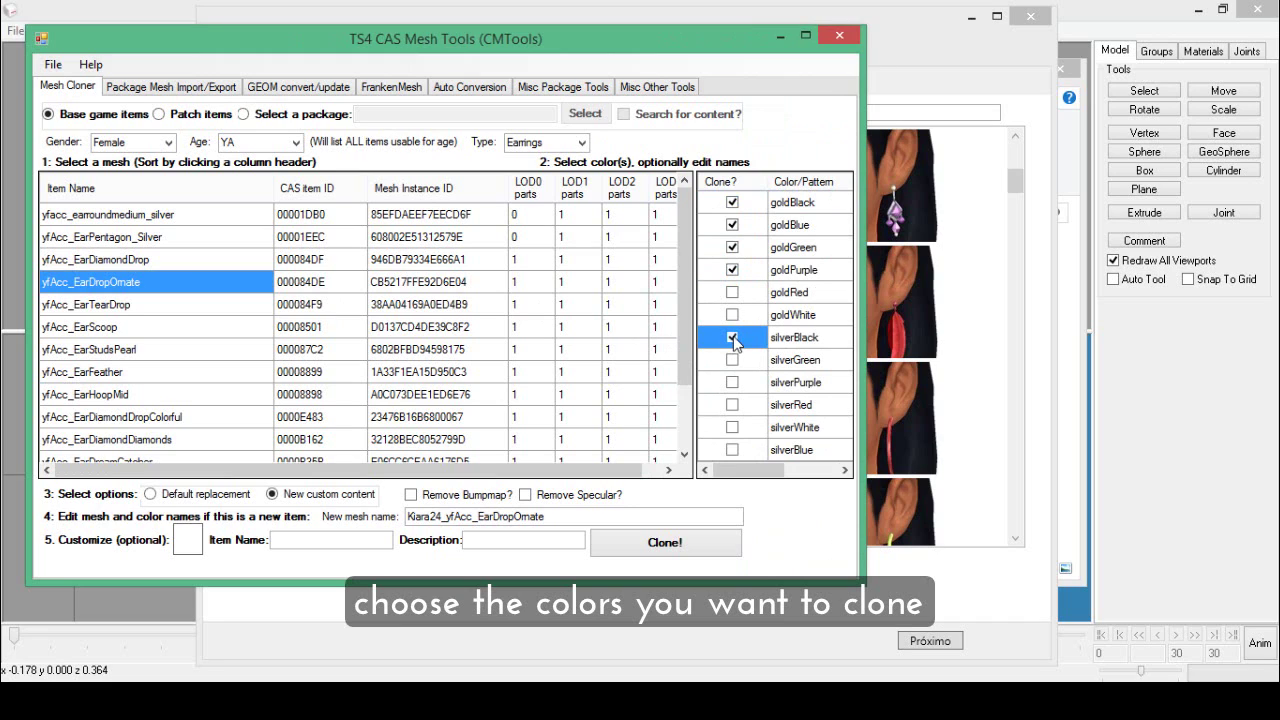
{"action": "left_click", "coordinate": [732, 360]}
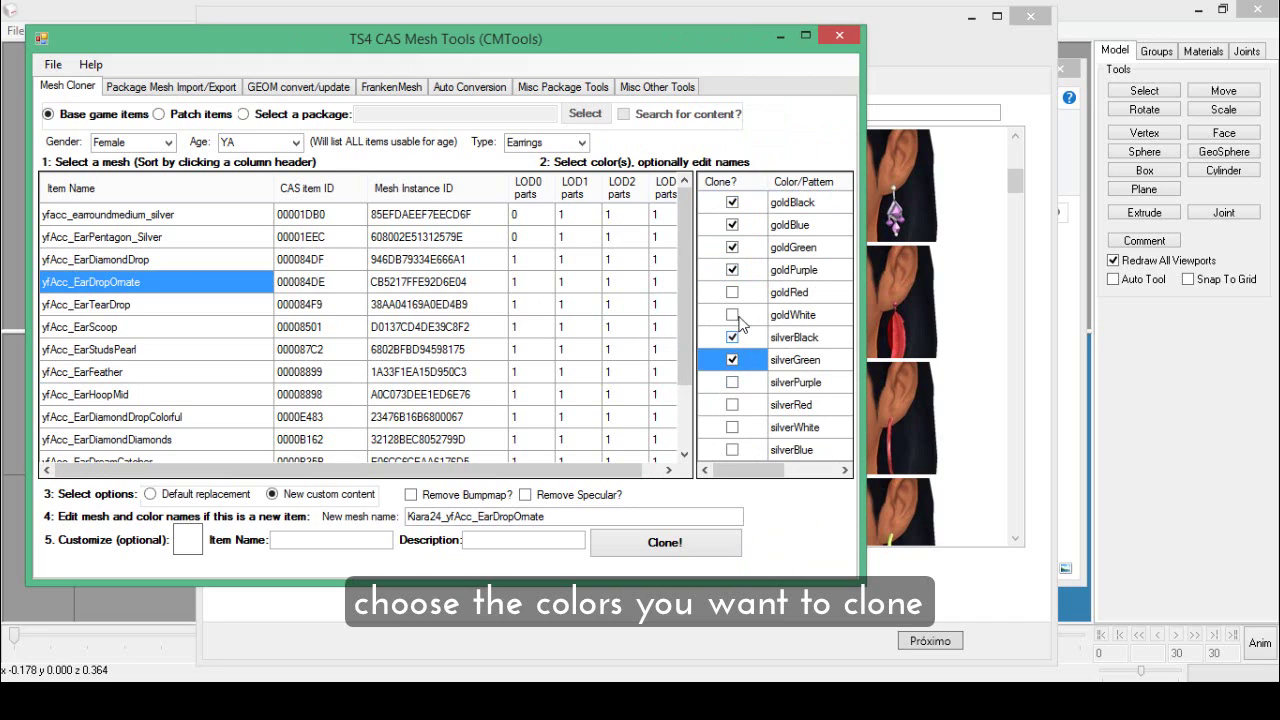
{"action": "left_click", "coordinate": [732, 292]}
{"action": "left_click", "coordinate": [732, 315]}
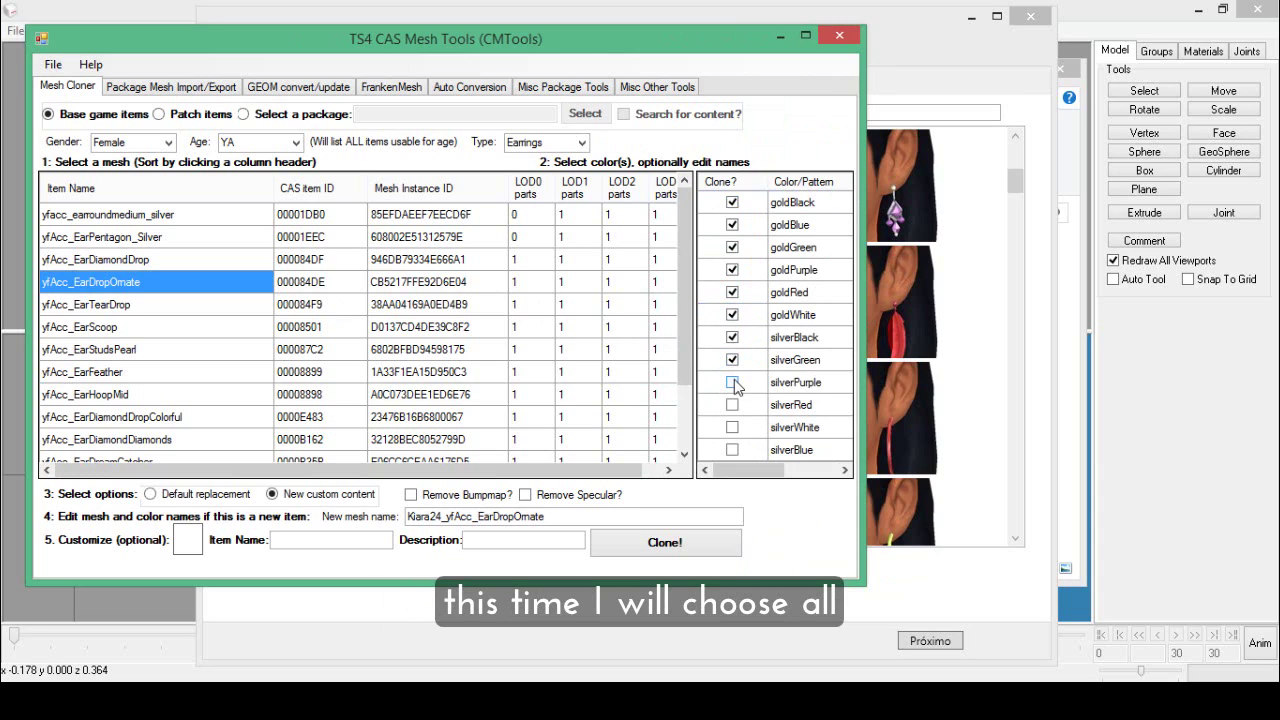
{"action": "left_click", "coordinate": [733, 381]}
{"action": "left_click", "coordinate": [733, 428]}
{"action": "left_click", "coordinate": [733, 451]}
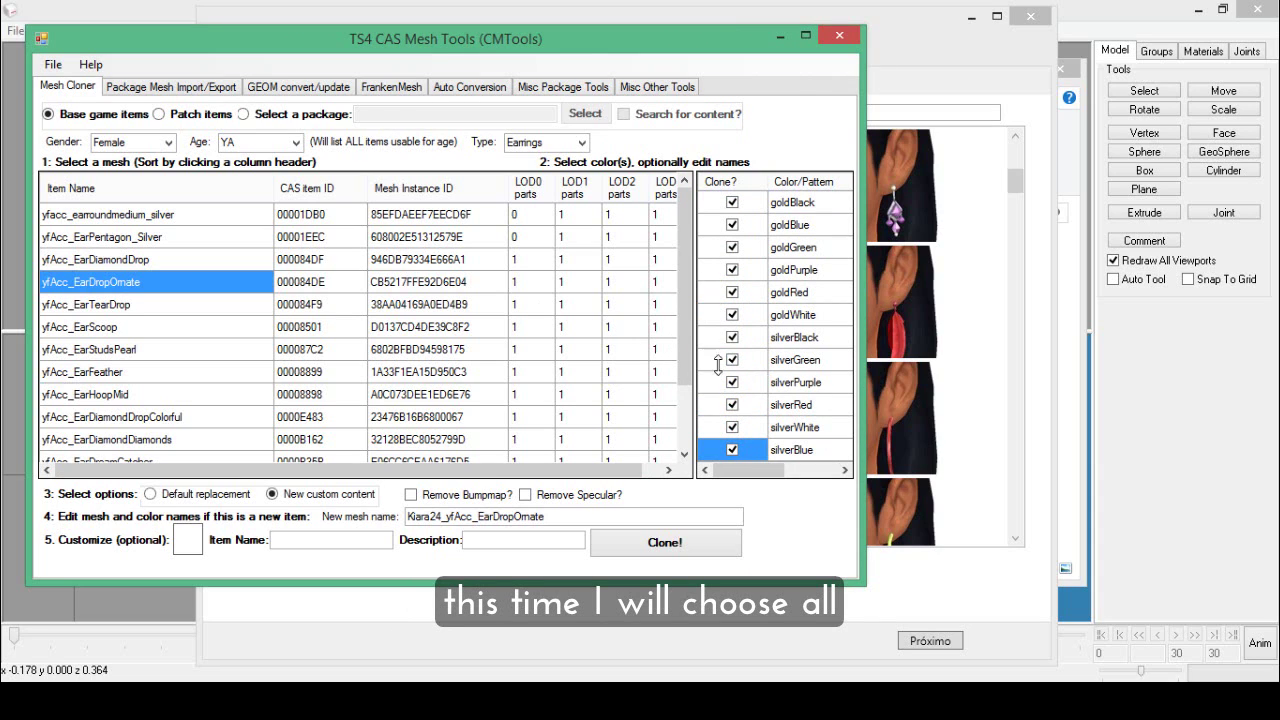
{"action": "mouse_move", "coordinate": [685, 325]}
{"action": "left_mouse_down"}
{"action": "mouse_move", "coordinate": [685, 379]}
{"action": "mouse_move", "coordinate": [688, 322]}
{"action": "left_mouse_up"}
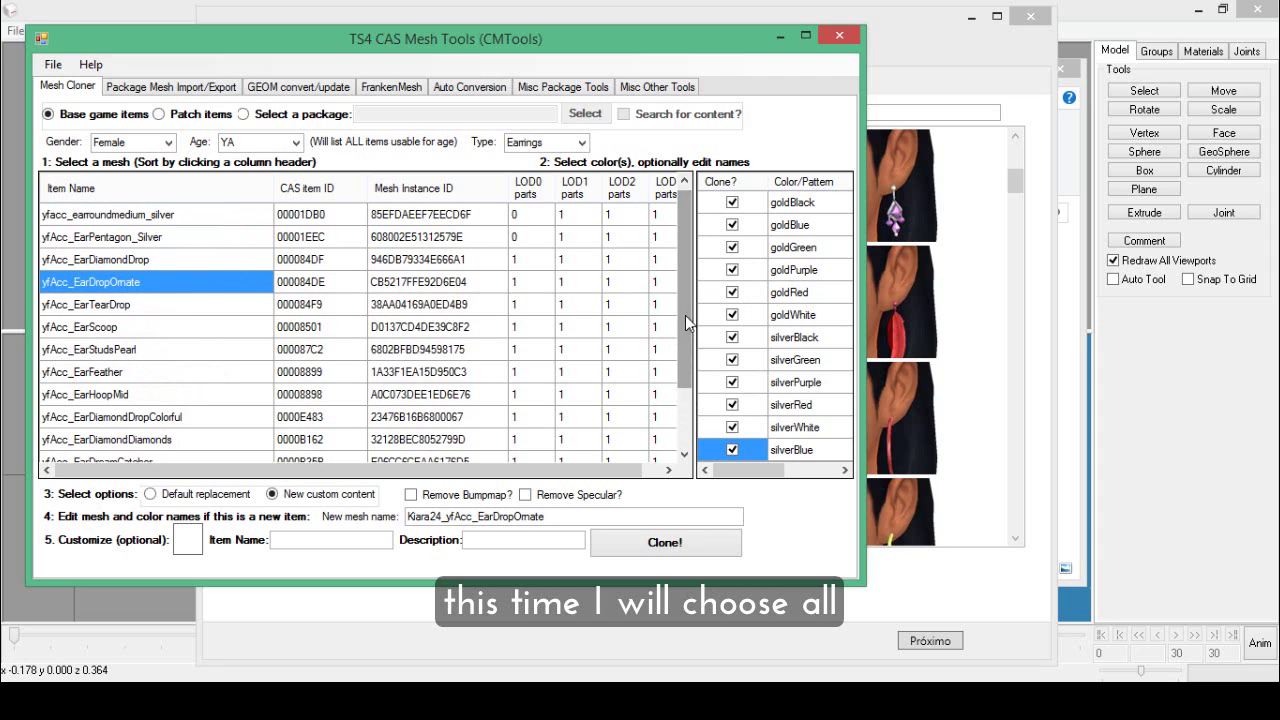
Step: Name the new mesh Kiara24_yfAcc_EarringsDrop, clone it, and save the package in the DropEarrings folder
{"action": "left_click", "coordinate": [549, 517]}
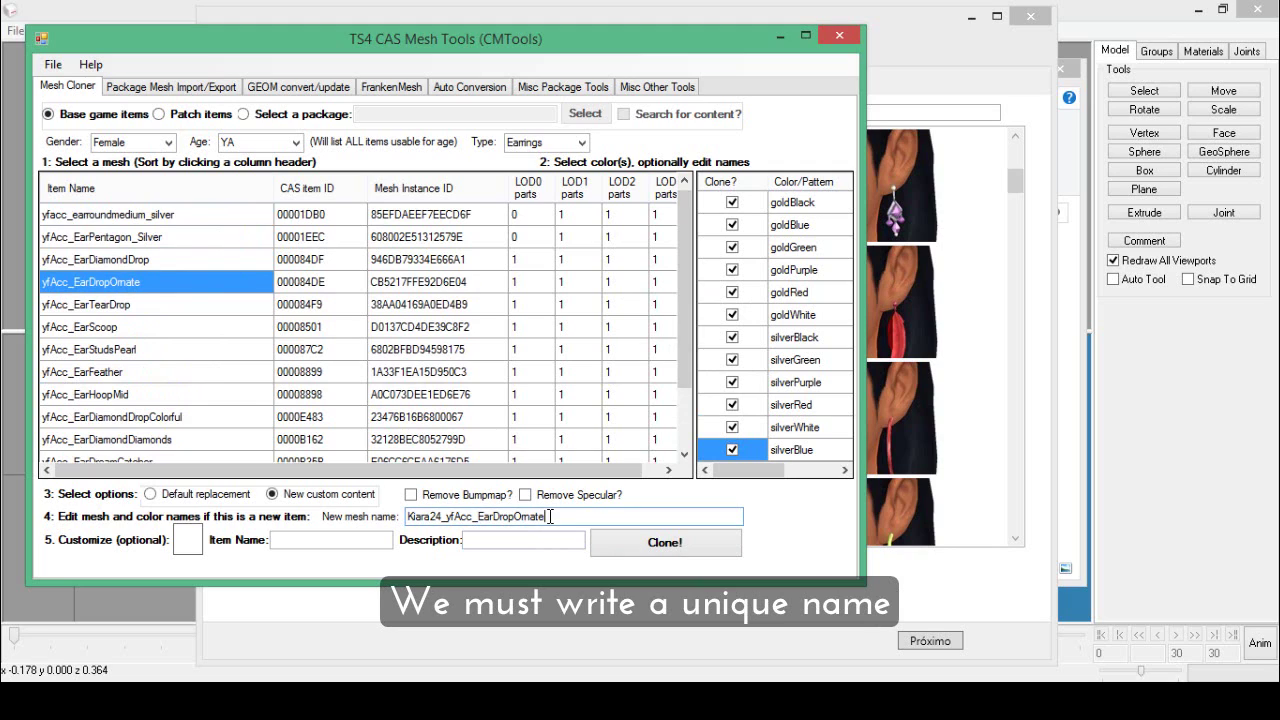
{"action": "left_click_drag", "start_coordinate": [532, 516], "coordinate": [521, 516]}
{"action": "key", "text": "BackSpace"}
{"action": "type", "text": "rings"}
{"action": "left_click", "coordinate": [668, 546]}
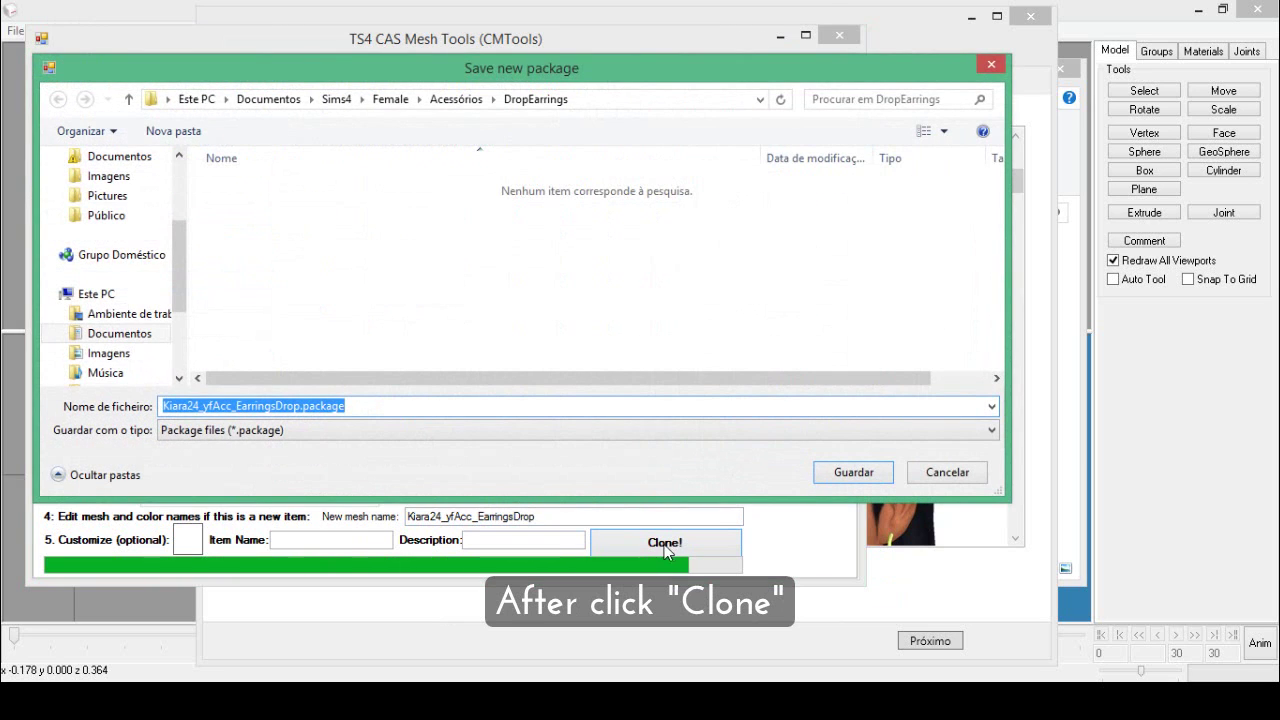
{"action": "left_click", "coordinate": [852, 469]}
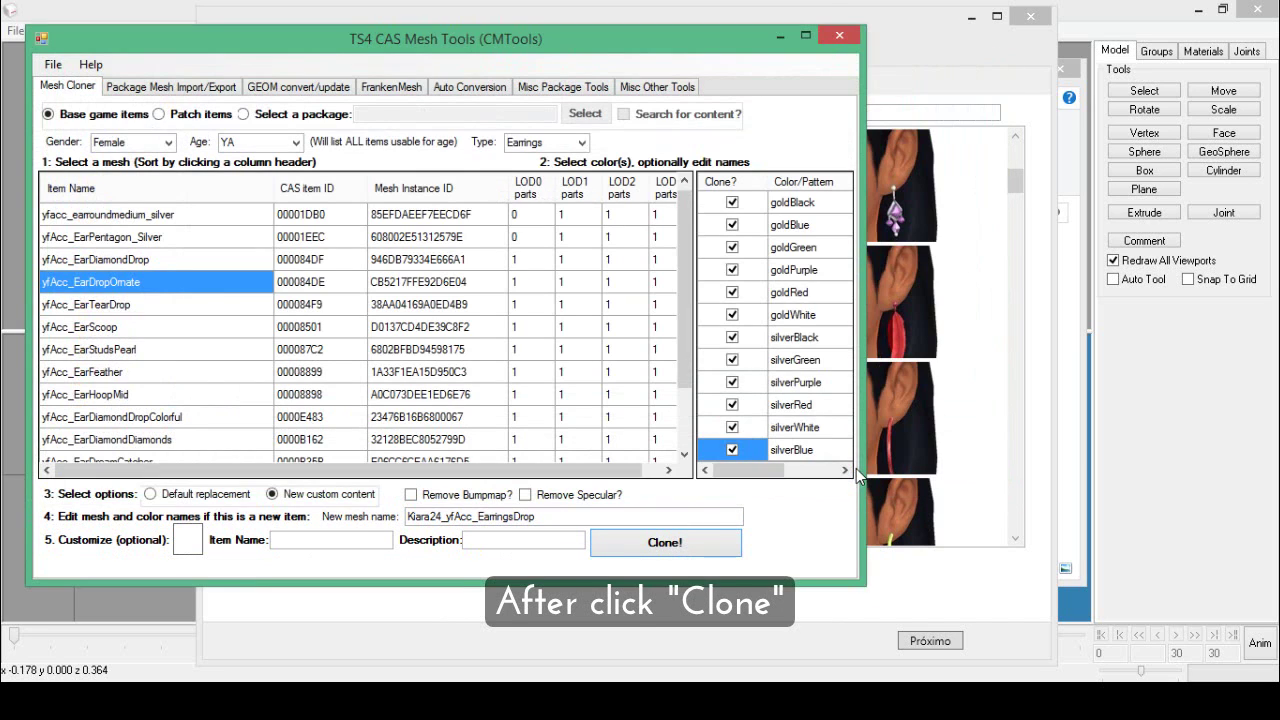
Step: Load Kiara24_yfAcc_EarringsDrop.package for mesh import/export and export its lod0 mesh in S3 format to the DropEarrings folder
{"action": "left_click", "coordinate": [202, 88]}
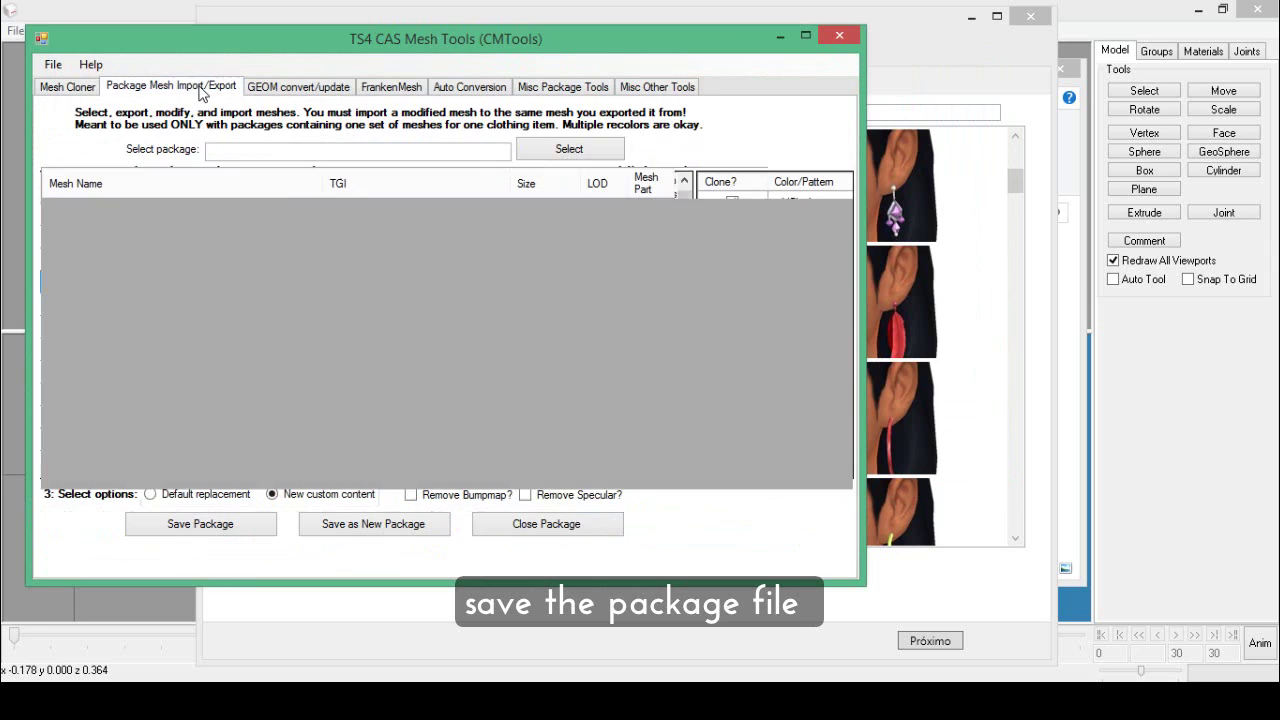
{"action": "left_click", "coordinate": [569, 149]}
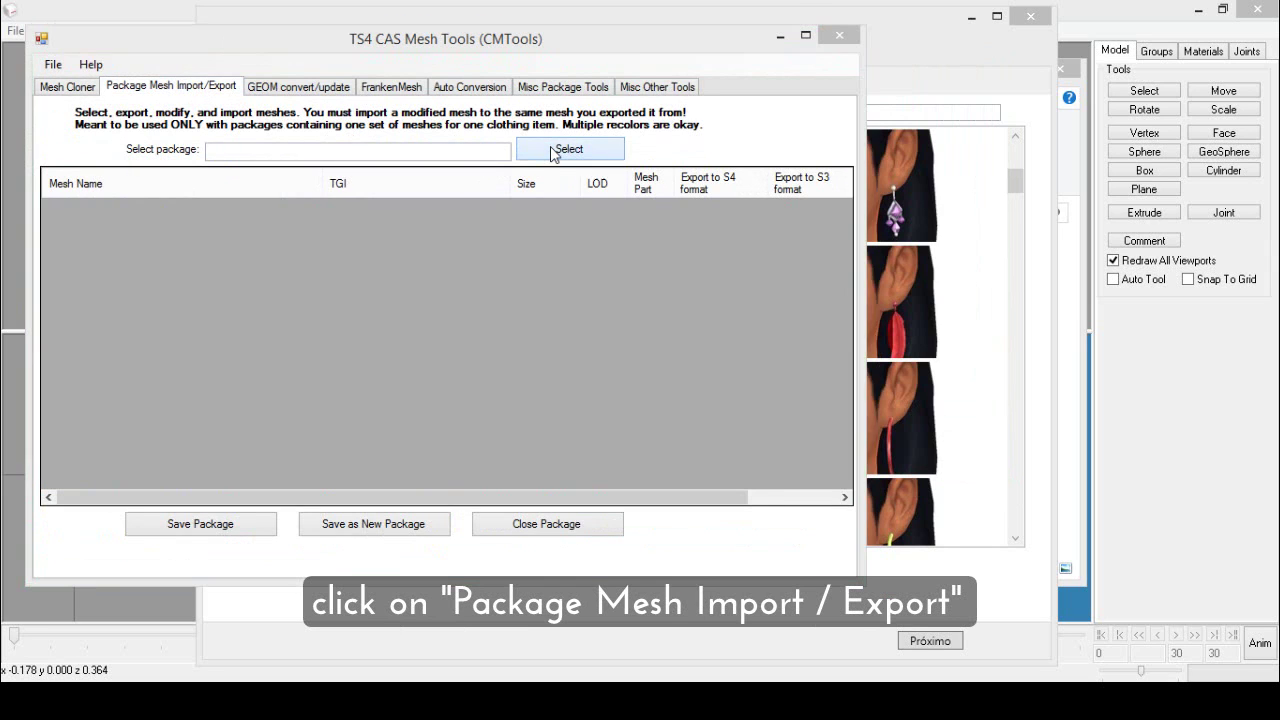
{"action": "left_click", "coordinate": [350, 186]}
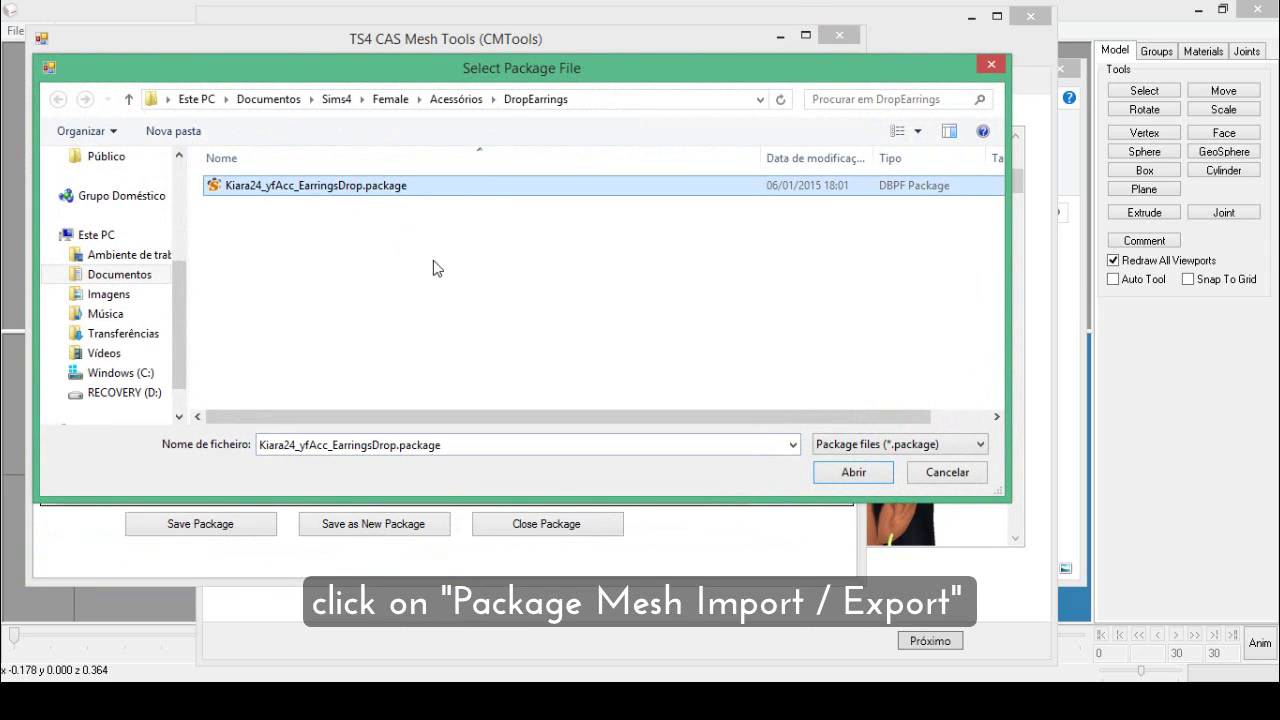
{"action": "left_click", "coordinate": [867, 470]}
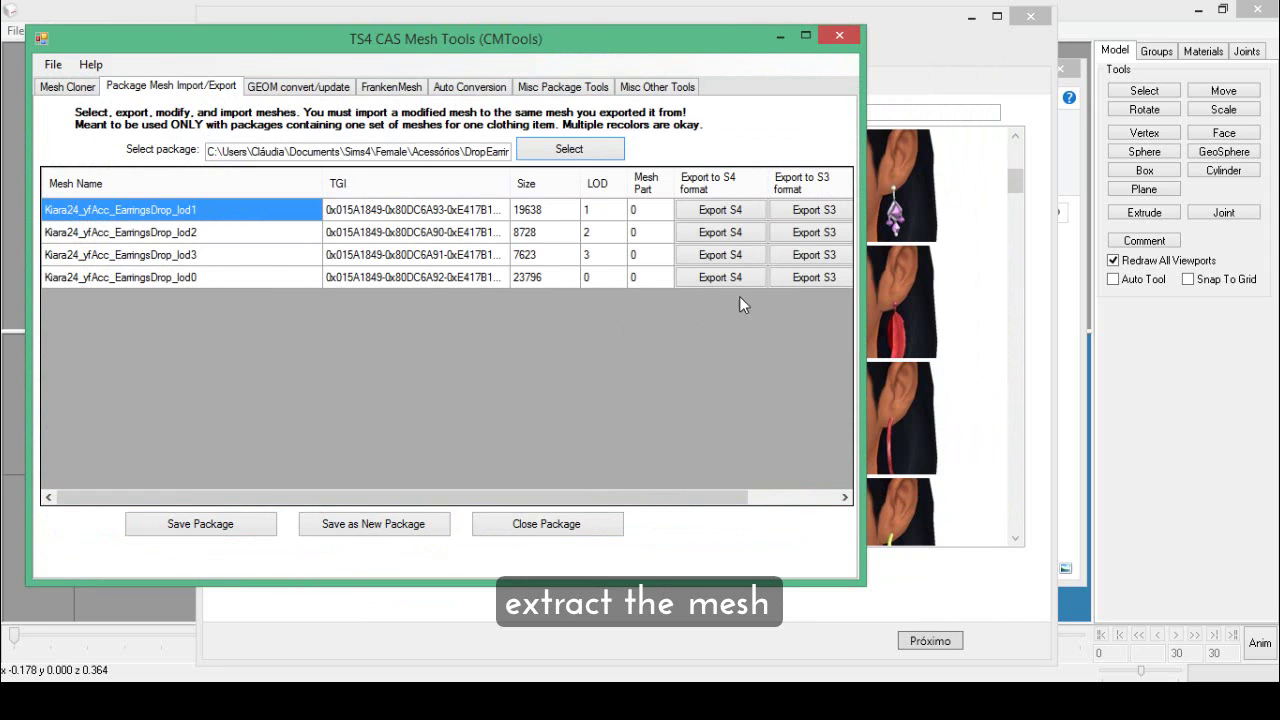
{"action": "left_click", "coordinate": [814, 277]}
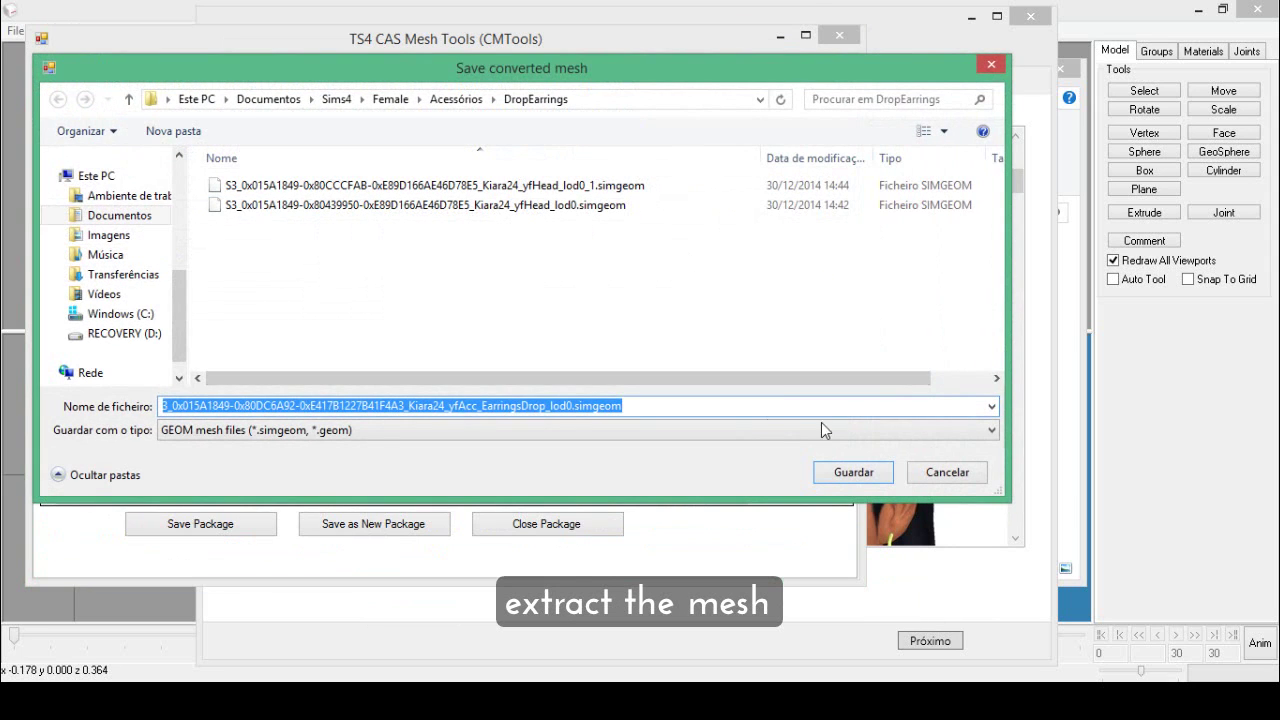
{"action": "left_click", "coordinate": [854, 473]}
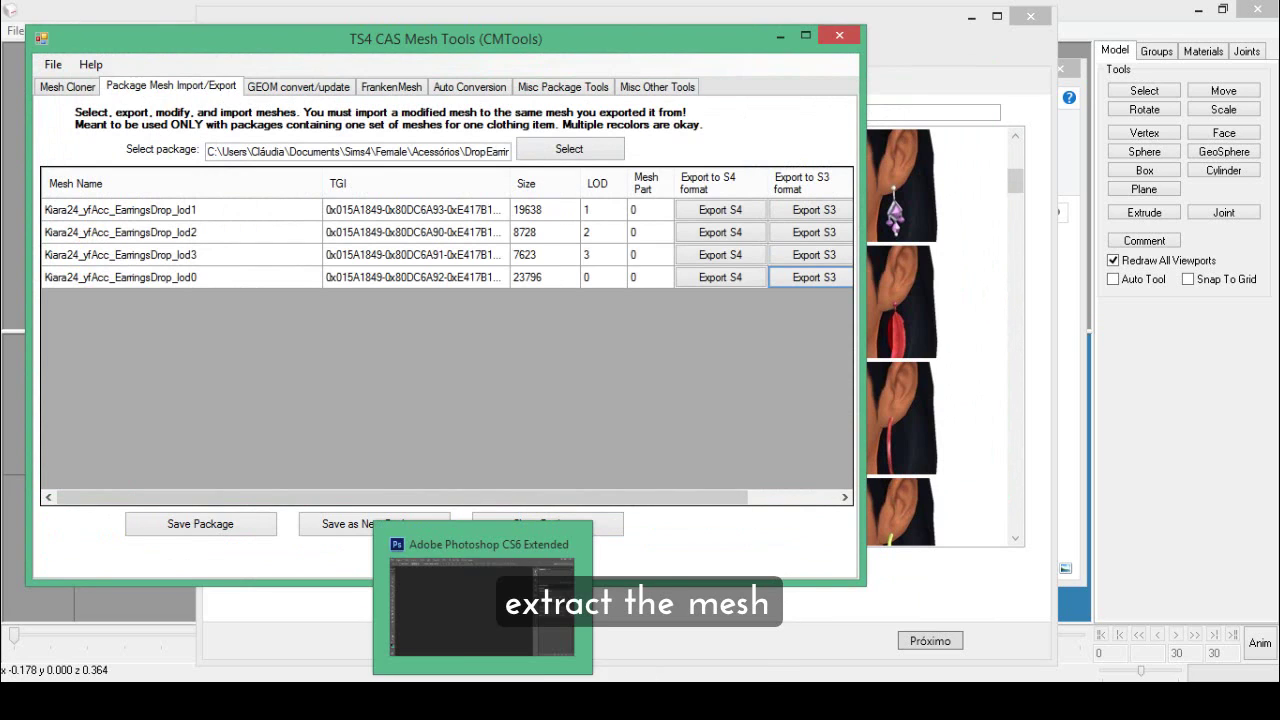
Step: Switch to MilkShape 3D and import the EarringsDrop_lod0 simgeom file with the Q-Mesh Sims 3 GEOM Importer
{"action": "left_click", "coordinate": [720, 700]}
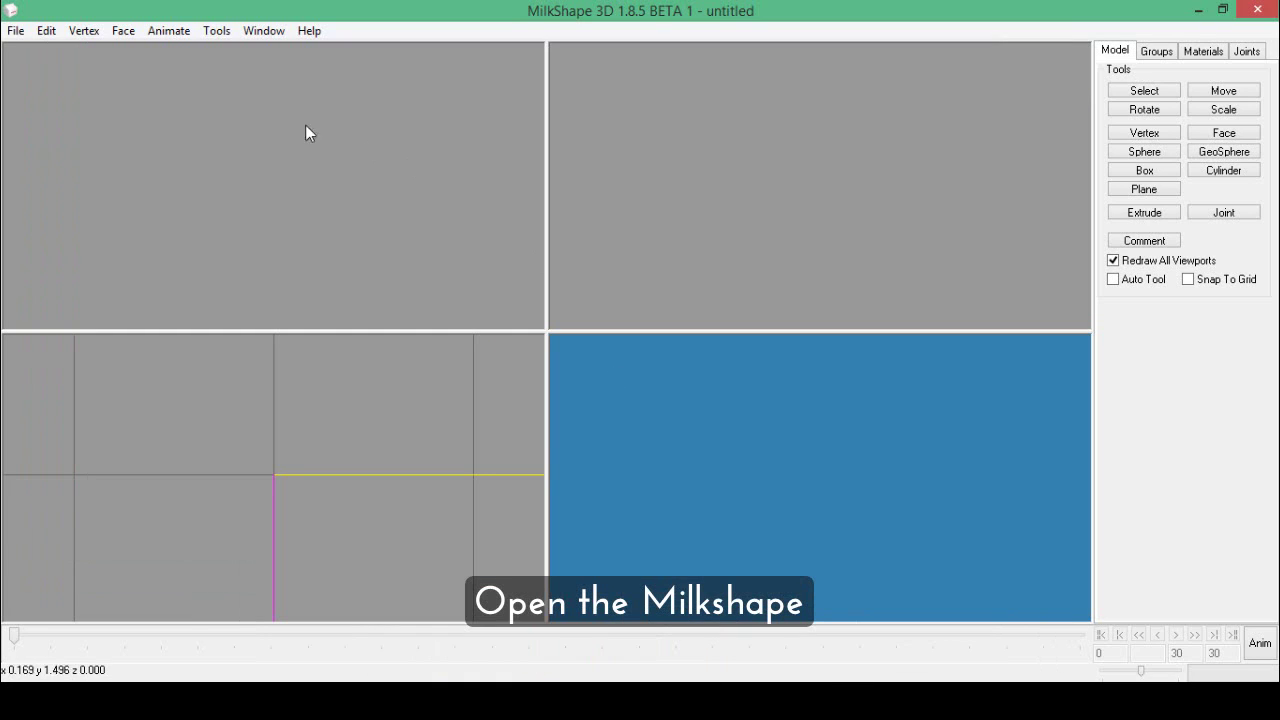
{"action": "left_click", "coordinate": [16, 30]}
{"action": "left_click", "coordinate": [40, 165]}
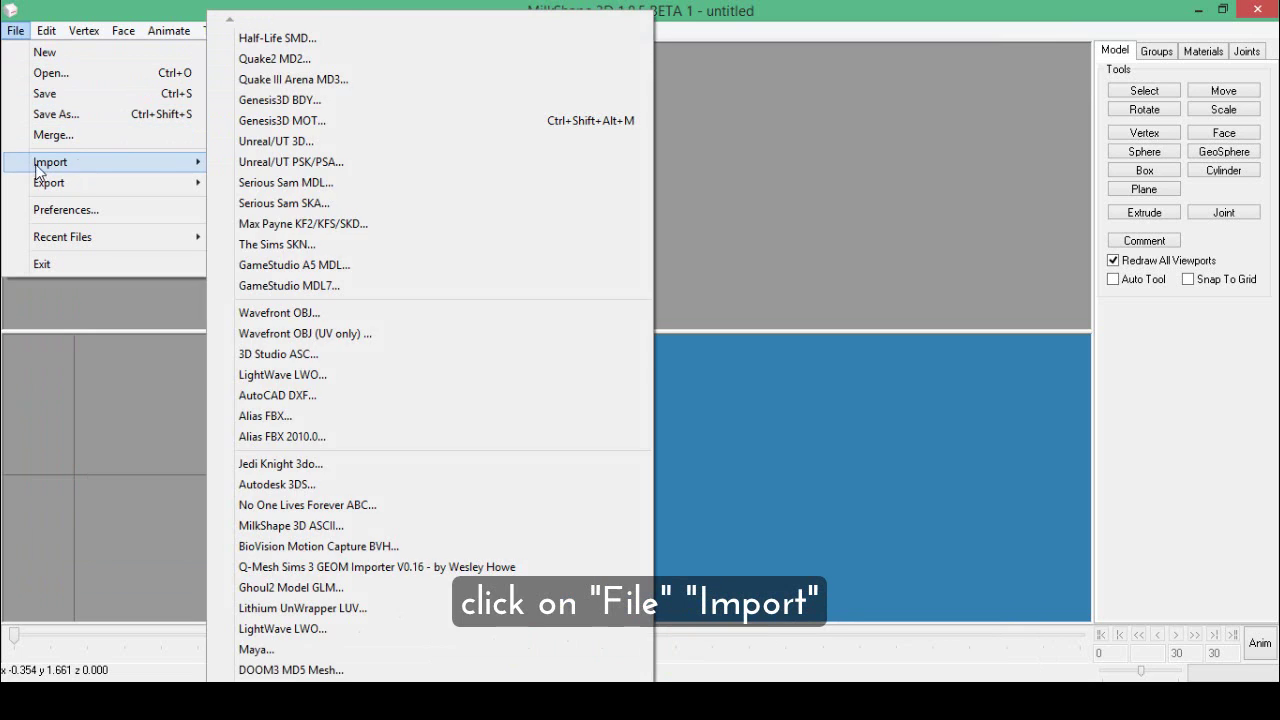
{"action": "left_click", "coordinate": [459, 567]}
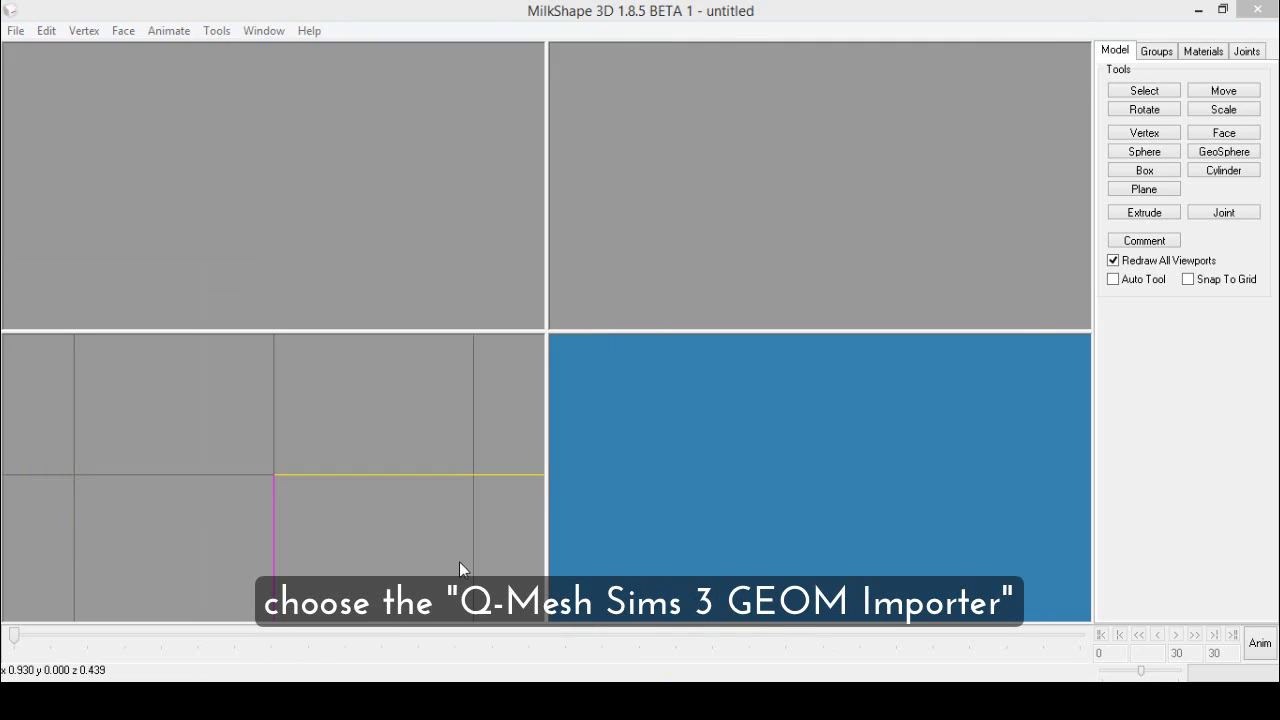
{"action": "left_click", "coordinate": [490, 192]}
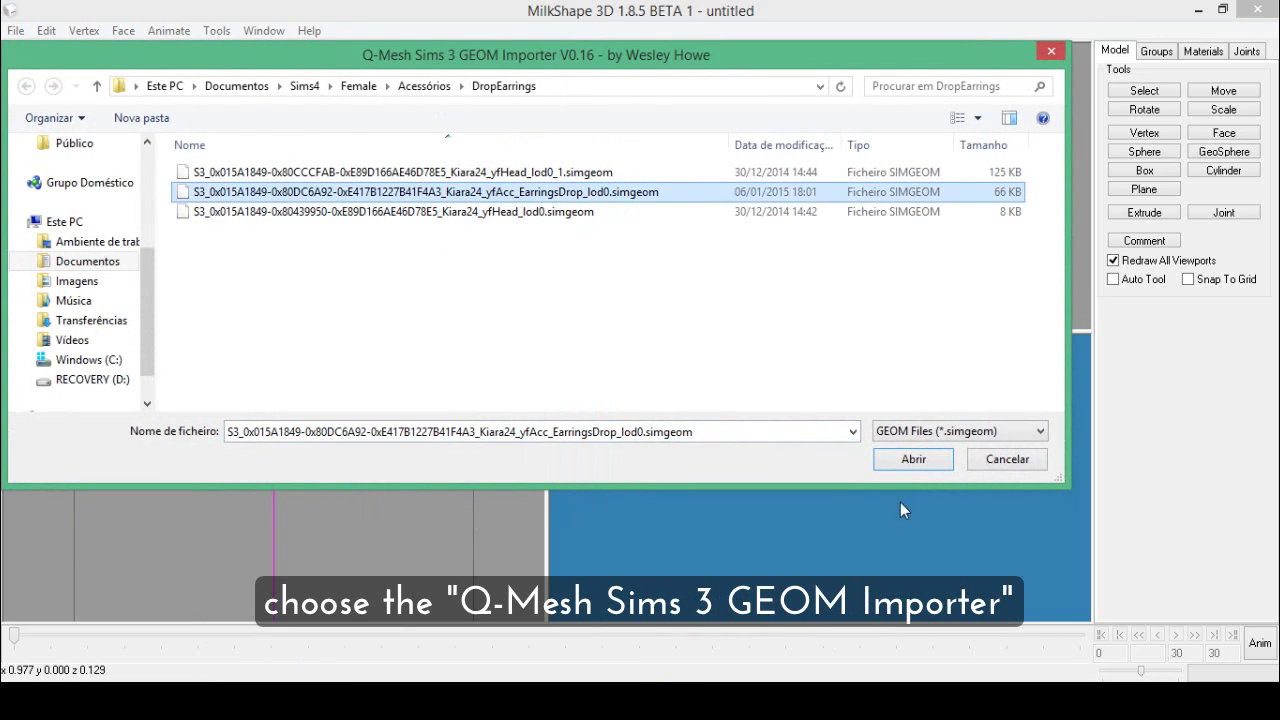
{"action": "left_click", "coordinate": [918, 459]}
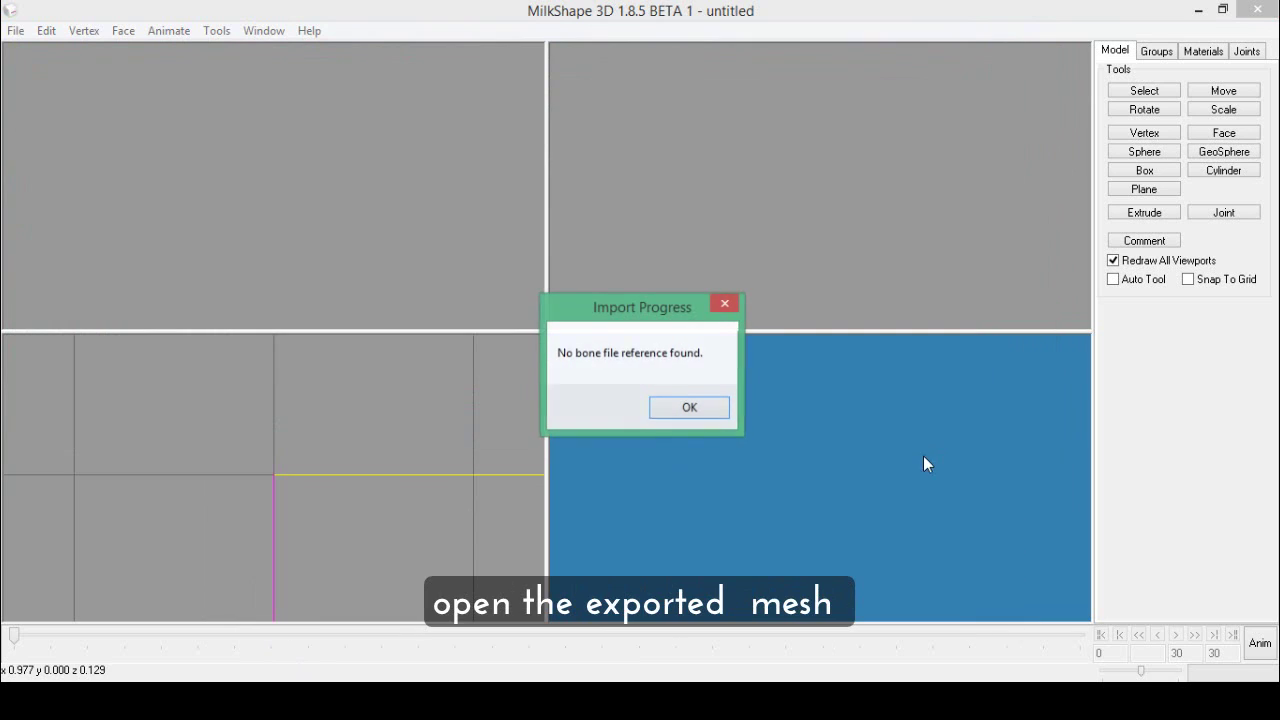
{"action": "left_click", "coordinate": [693, 409]}
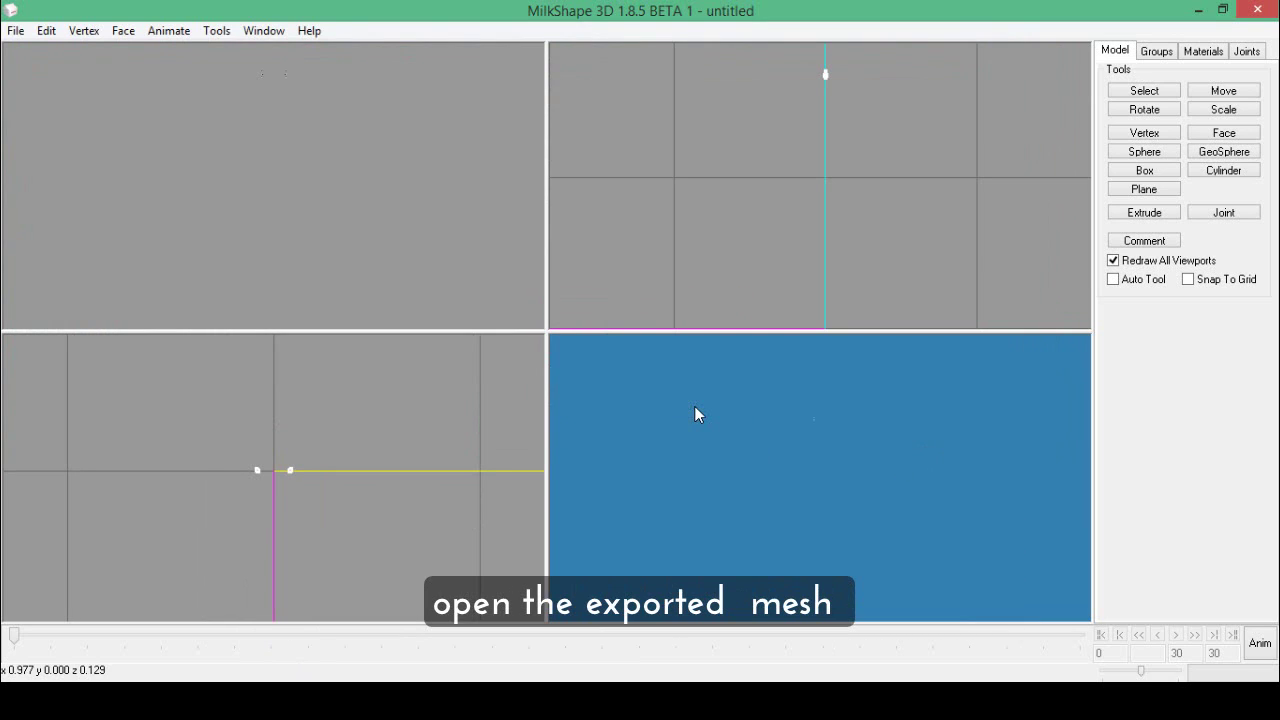
Step: Select all vertices of the earrings and frame the selection in the side view
{"action": "left_click", "coordinate": [1143, 92]}
{"action": "left_click_drag", "start_coordinate": [808, 99], "coordinate": [850, 62]}
{"action": "right_click", "coordinate": [857, 91]}
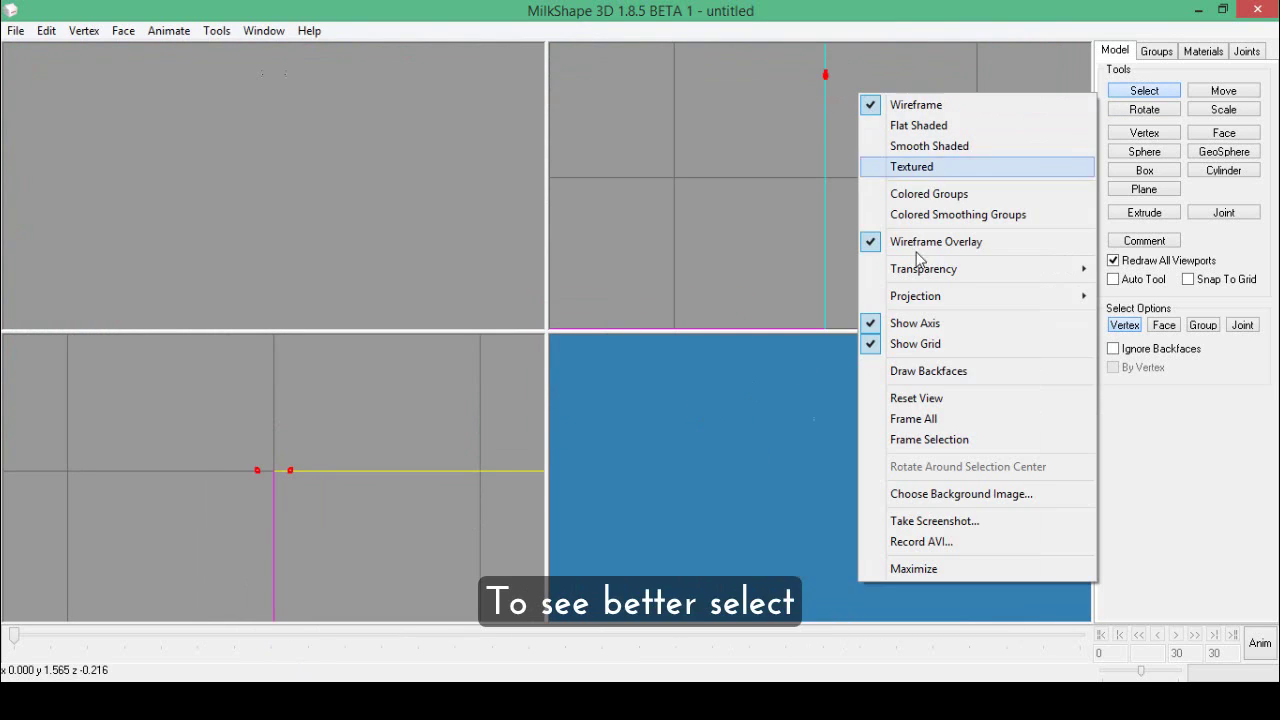
{"action": "left_click", "coordinate": [930, 439]}
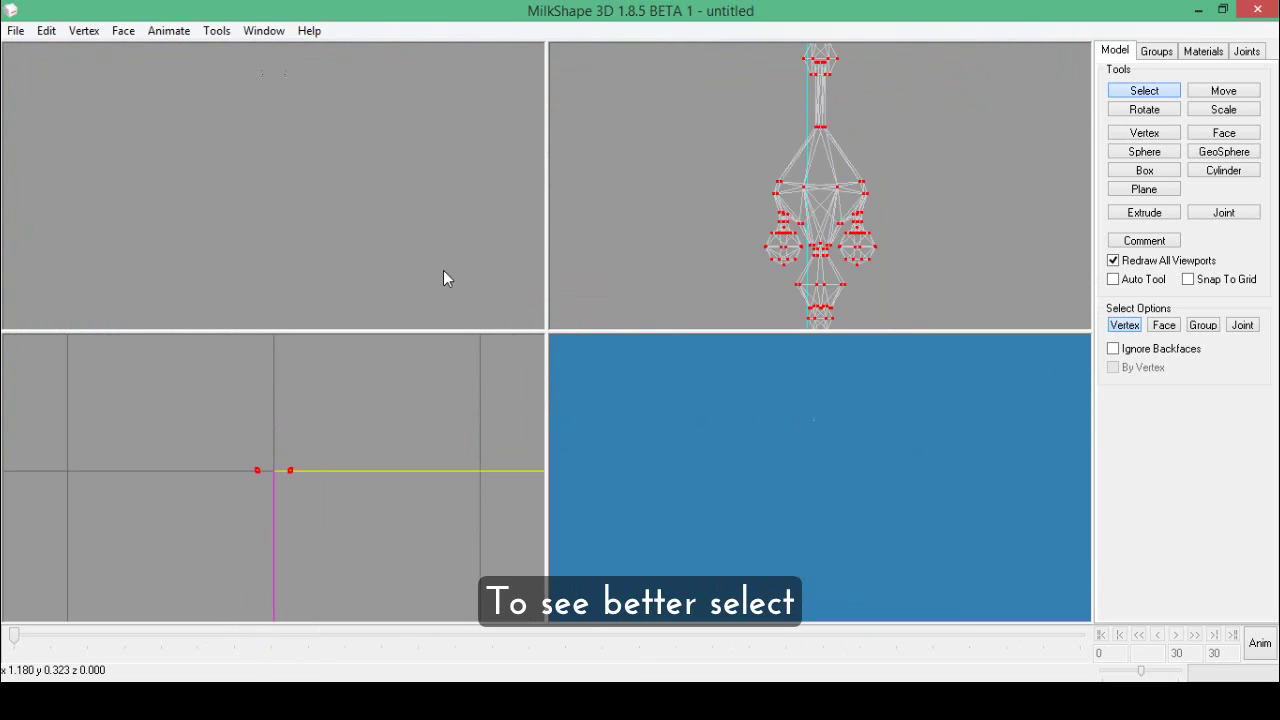
Step: Frame both earrings in the front view and set that view's display to wireframe
{"action": "right_click", "coordinate": [420, 244]}
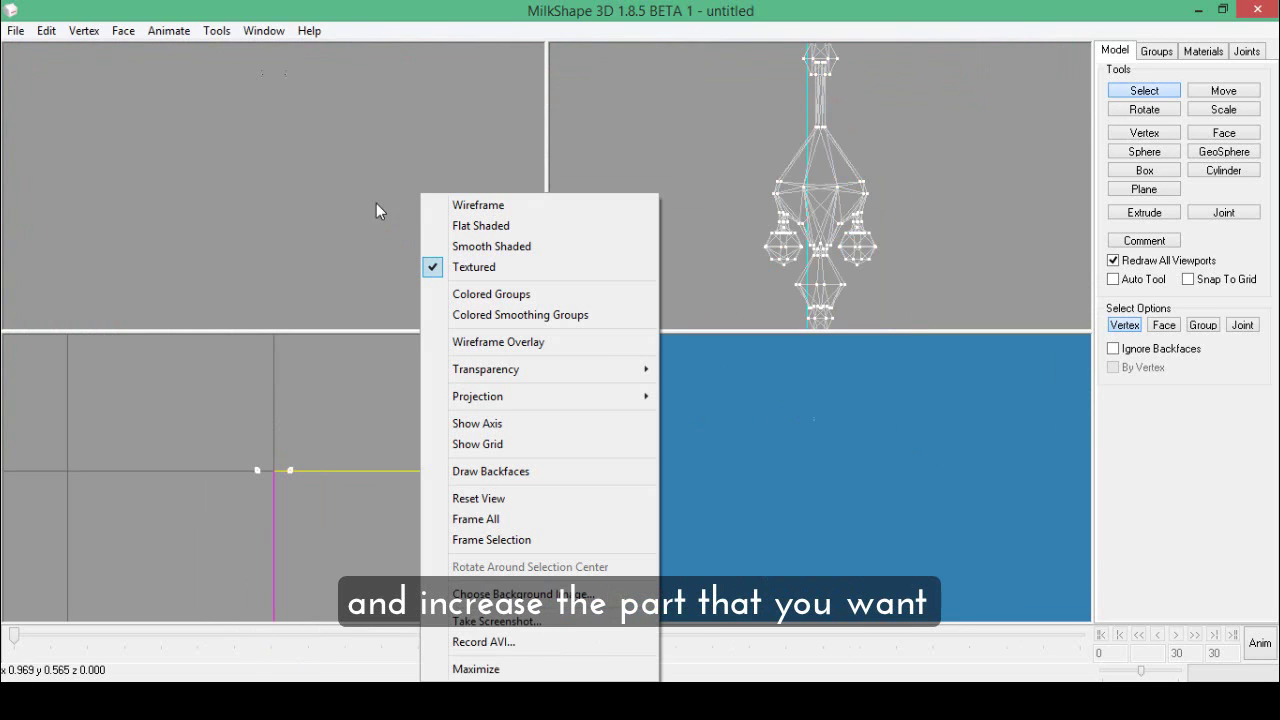
{"action": "left_click", "coordinate": [246, 94]}
{"action": "right_click", "coordinate": [321, 96]}
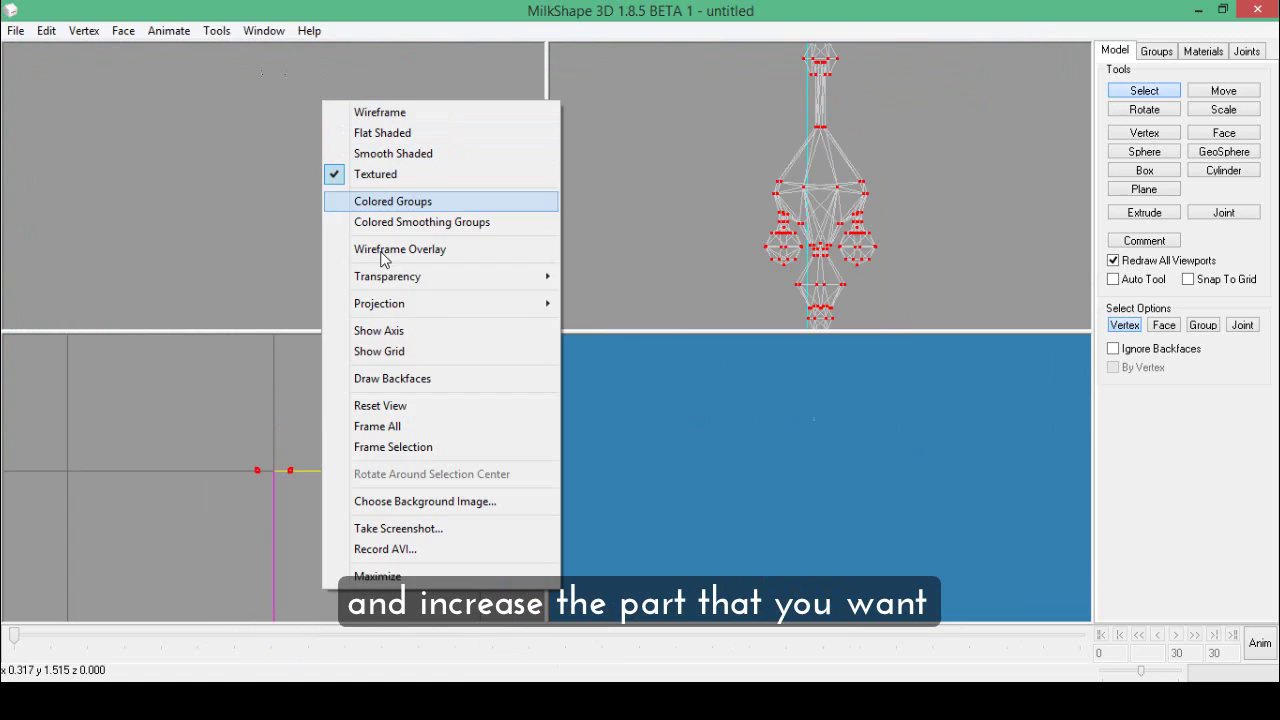
{"action": "left_click", "coordinate": [385, 426]}
{"action": "right_click", "coordinate": [486, 167]}
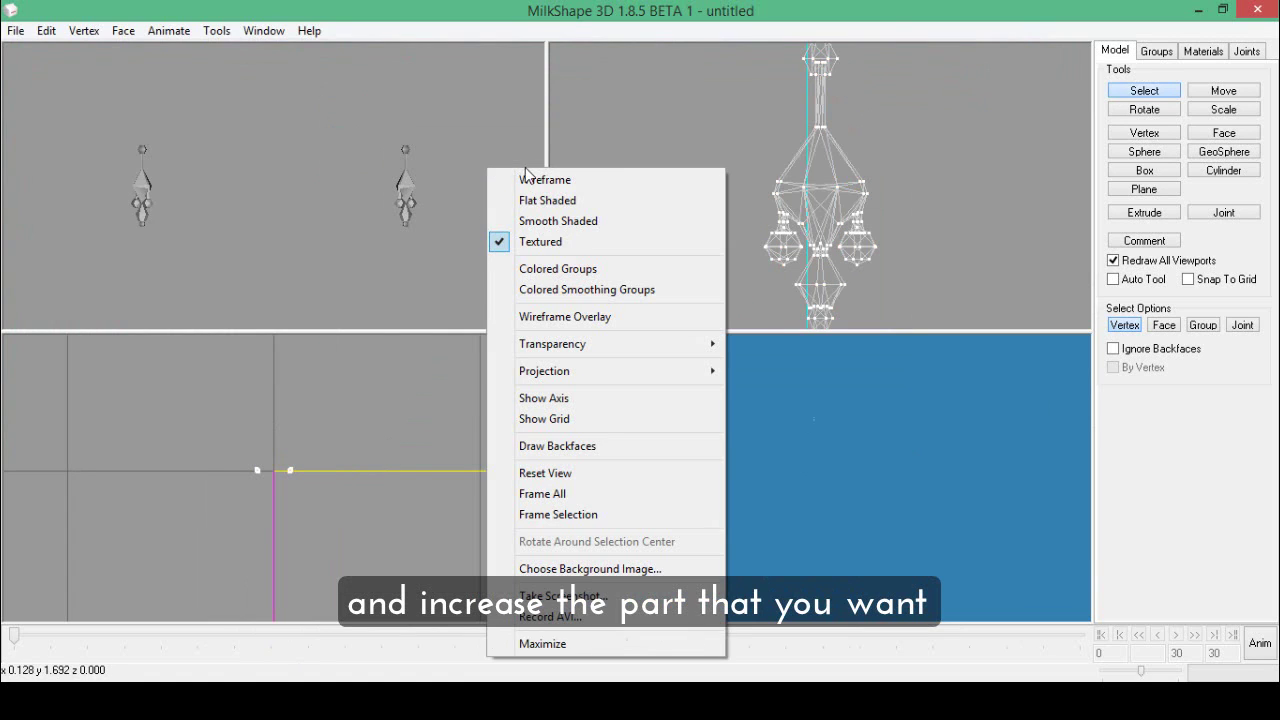
{"action": "left_click", "coordinate": [527, 178]}
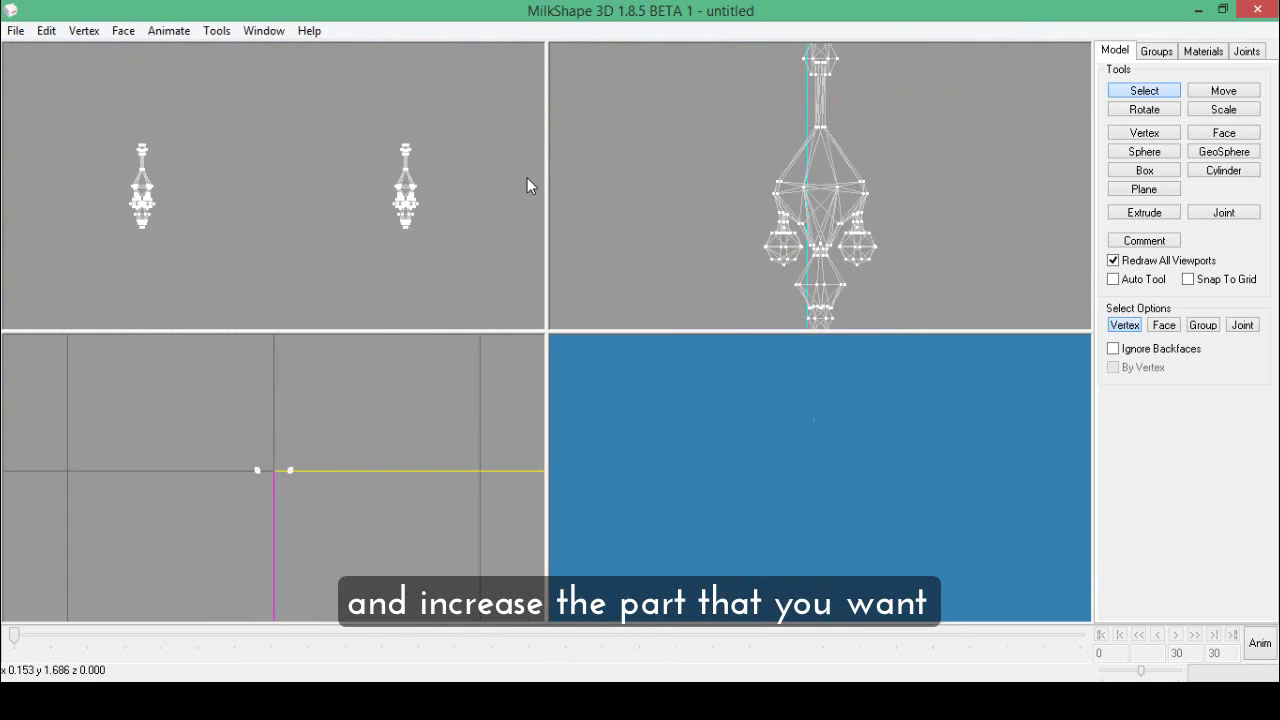
{"action": "left_click", "coordinate": [1150, 92]}
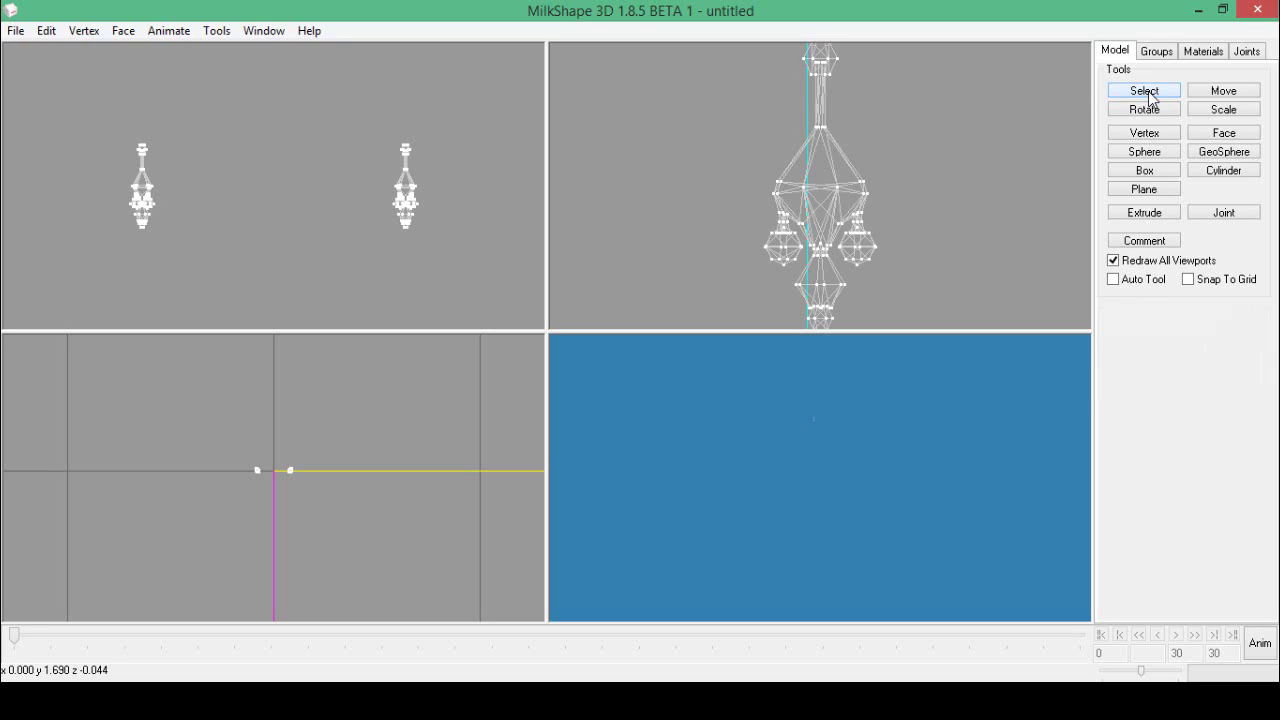
{"action": "left_click", "coordinate": [1145, 93]}
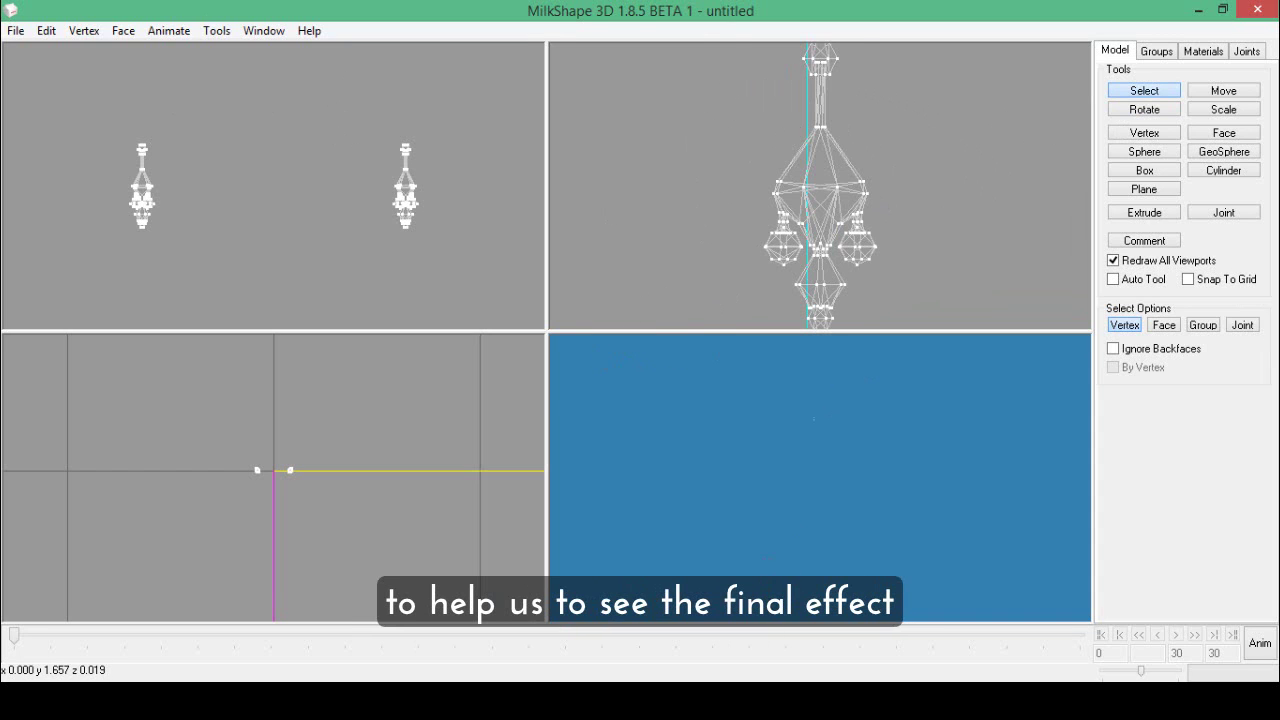
Step: Switch to TS4 CAS Mesh Tools, filter the base game meshes to the Head type and select the first yfHead mesh for cloning
{"action": "key", "text": "alt+Tab"}
{"action": "left_click", "coordinate": [68, 87]}
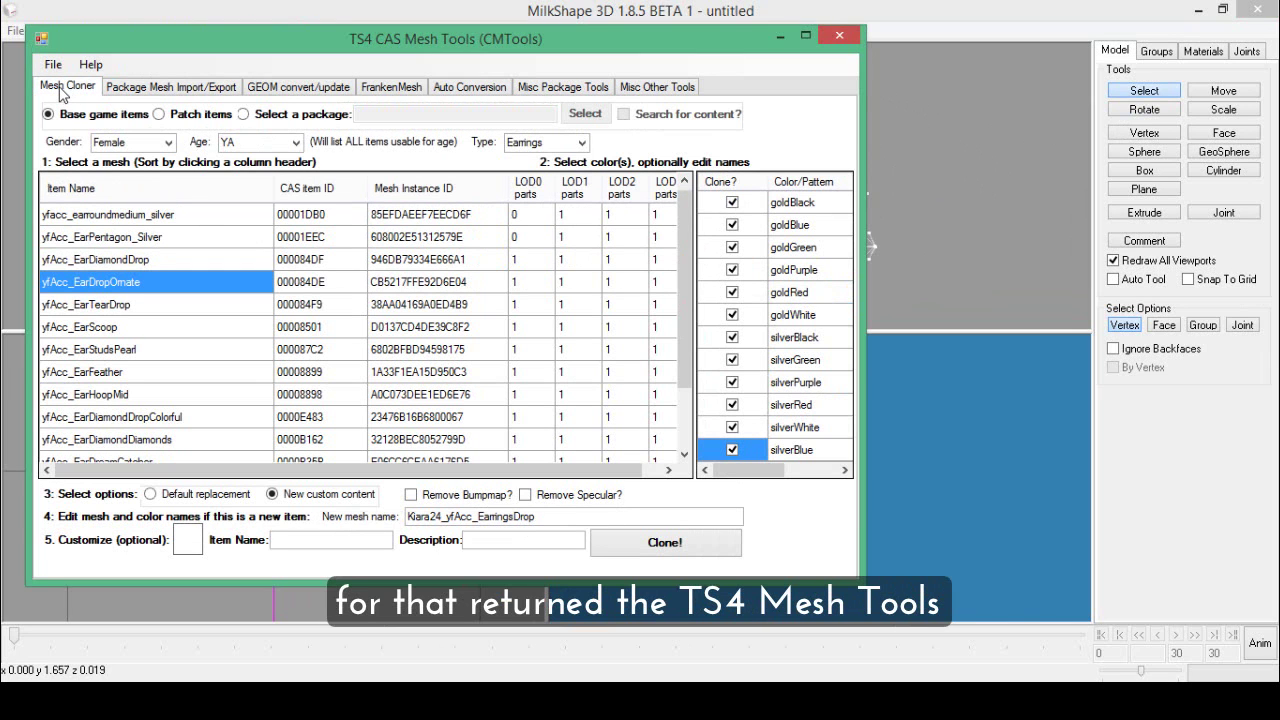
{"action": "left_click", "coordinate": [578, 143]}
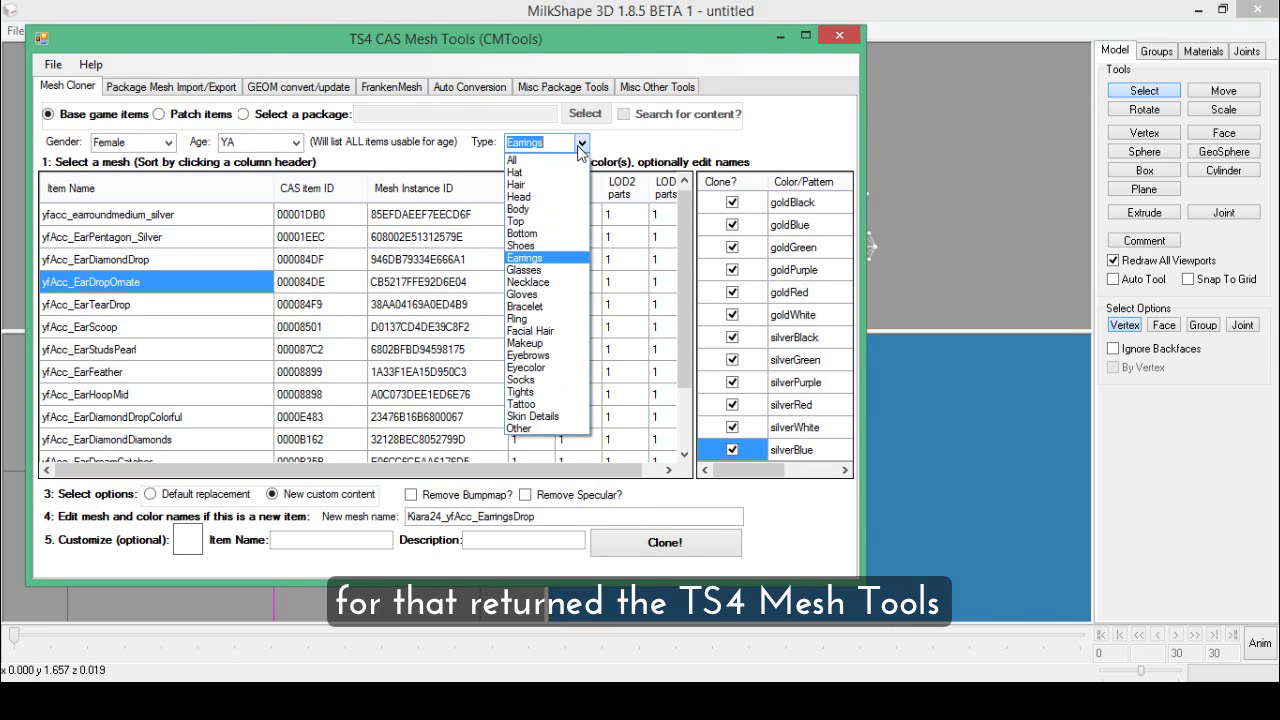
{"action": "left_click", "coordinate": [533, 196]}
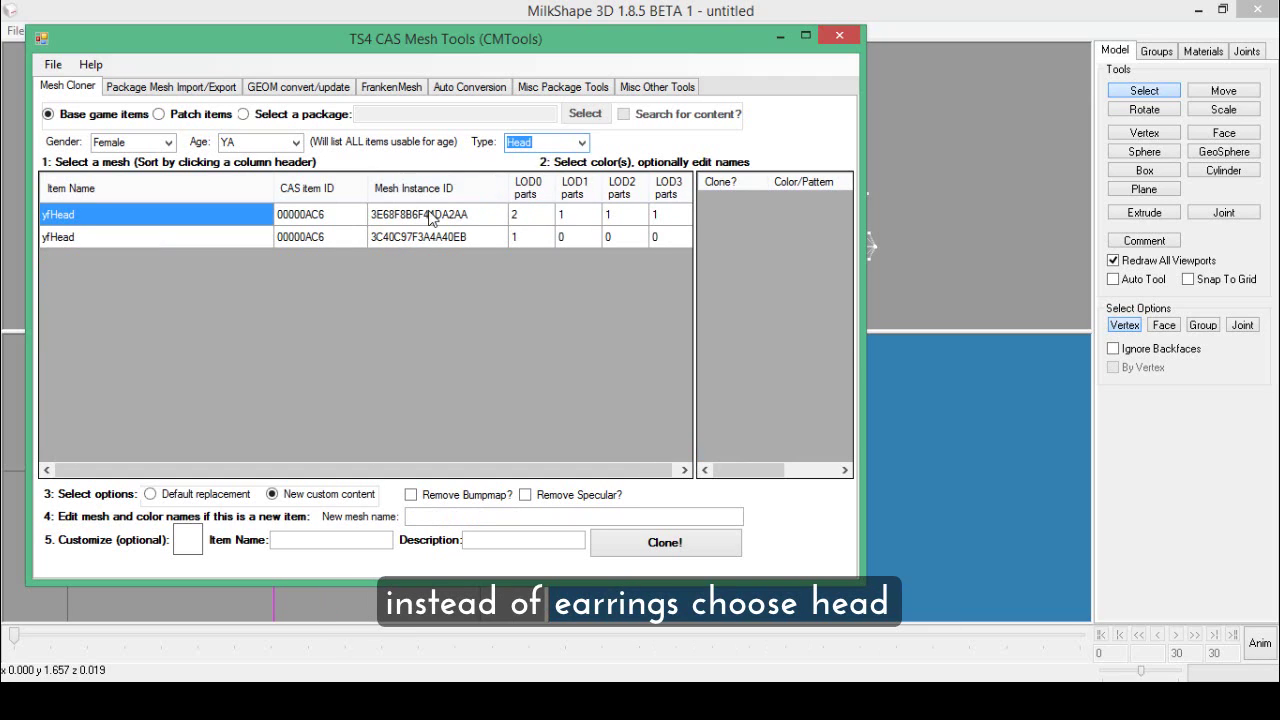
{"action": "left_click", "coordinate": [219, 213]}
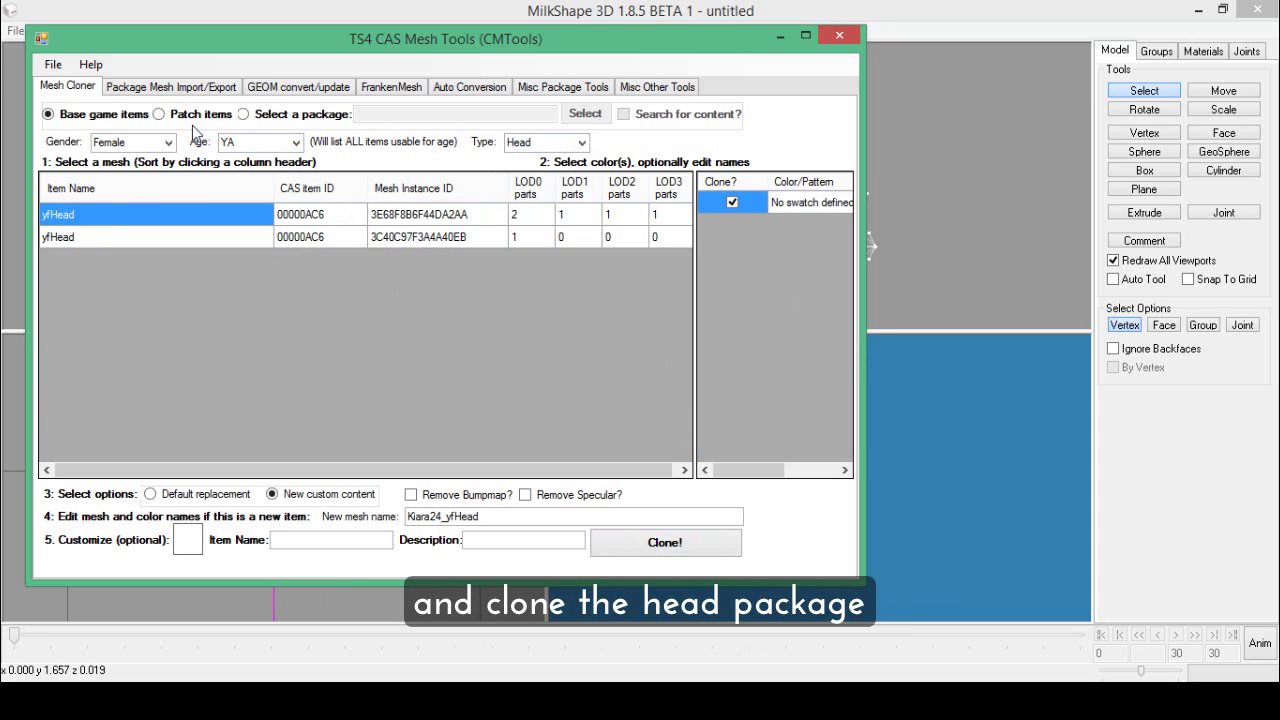
{"action": "left_click", "coordinate": [168, 88]}
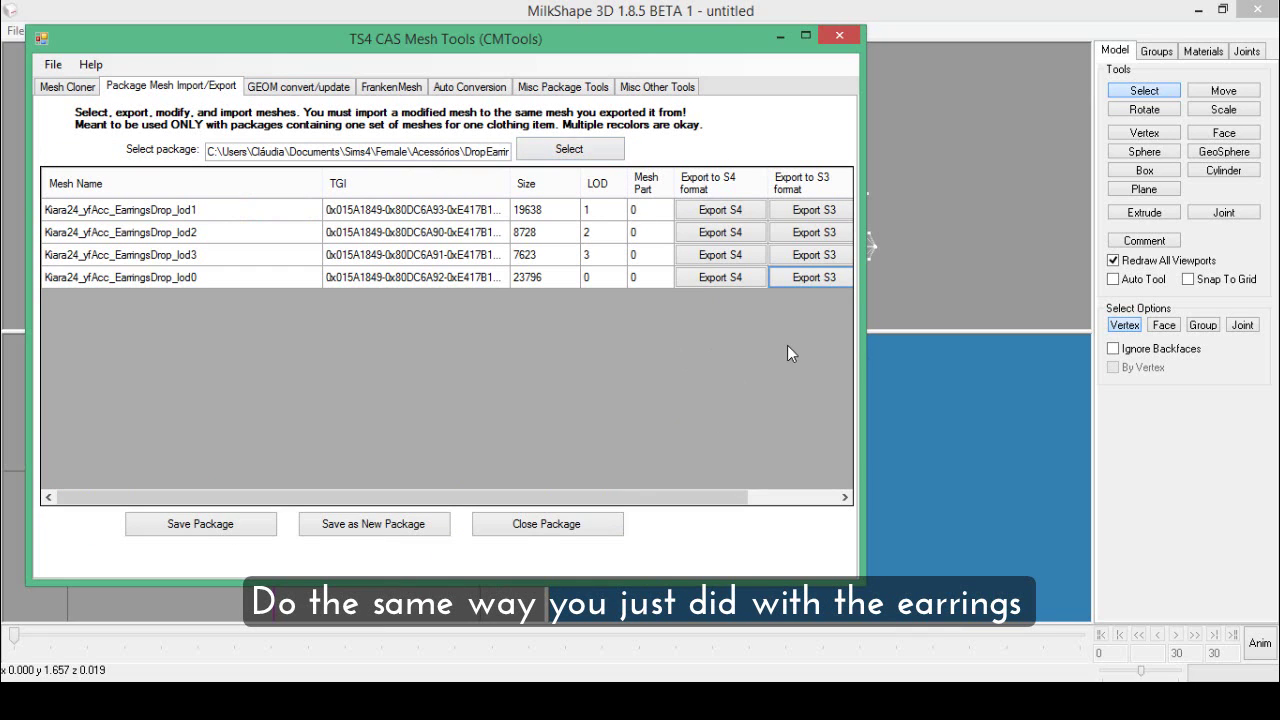
Step: Return to MilkShape 3D and import the Kiara24_yfHead_lod0_1 simgeom file alongside the earrings with the Q-Mesh Sims 3 GEOM Importer
{"action": "left_click", "coordinate": [886, 39]}
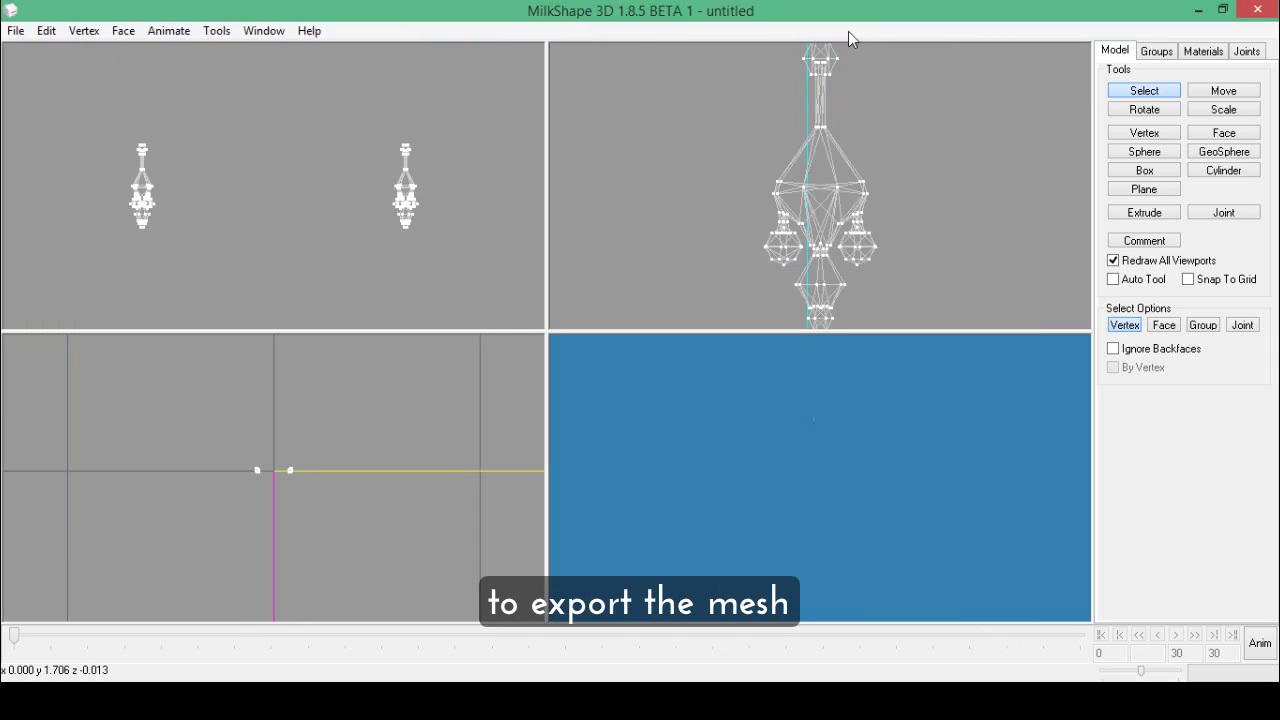
{"action": "left_click", "coordinate": [18, 30]}
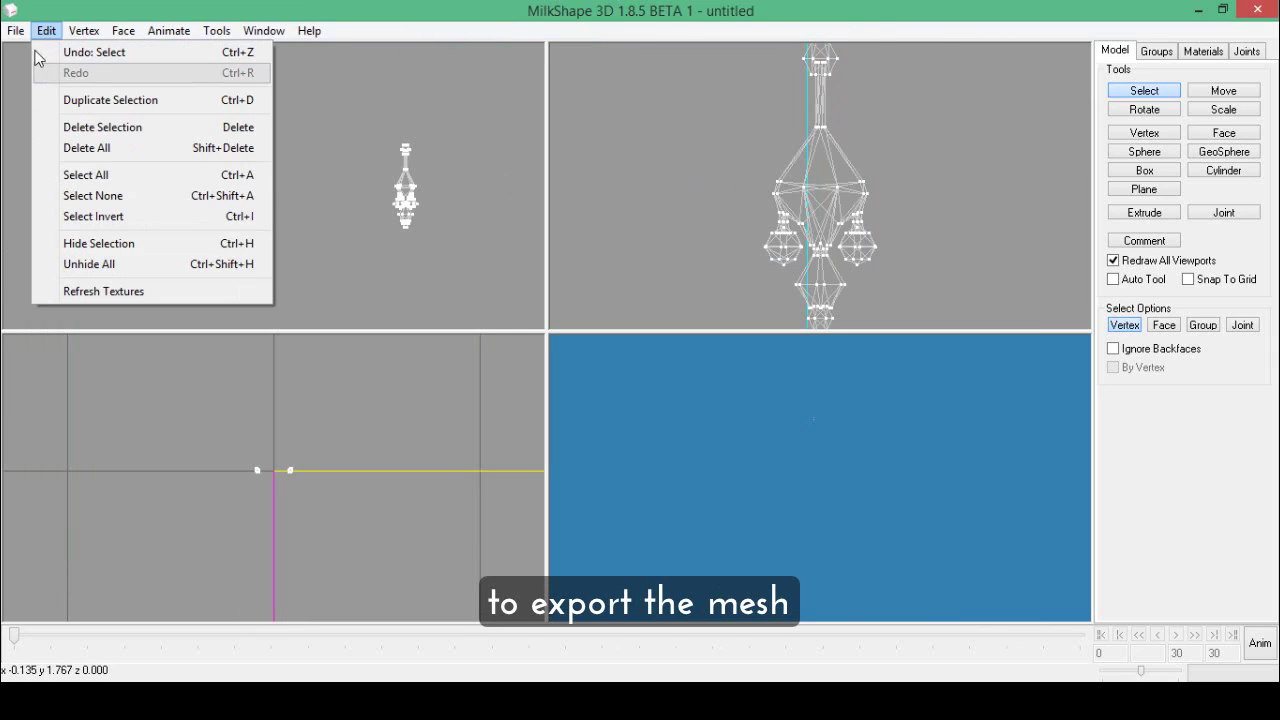
{"action": "mouse_move", "coordinate": [62, 165]}
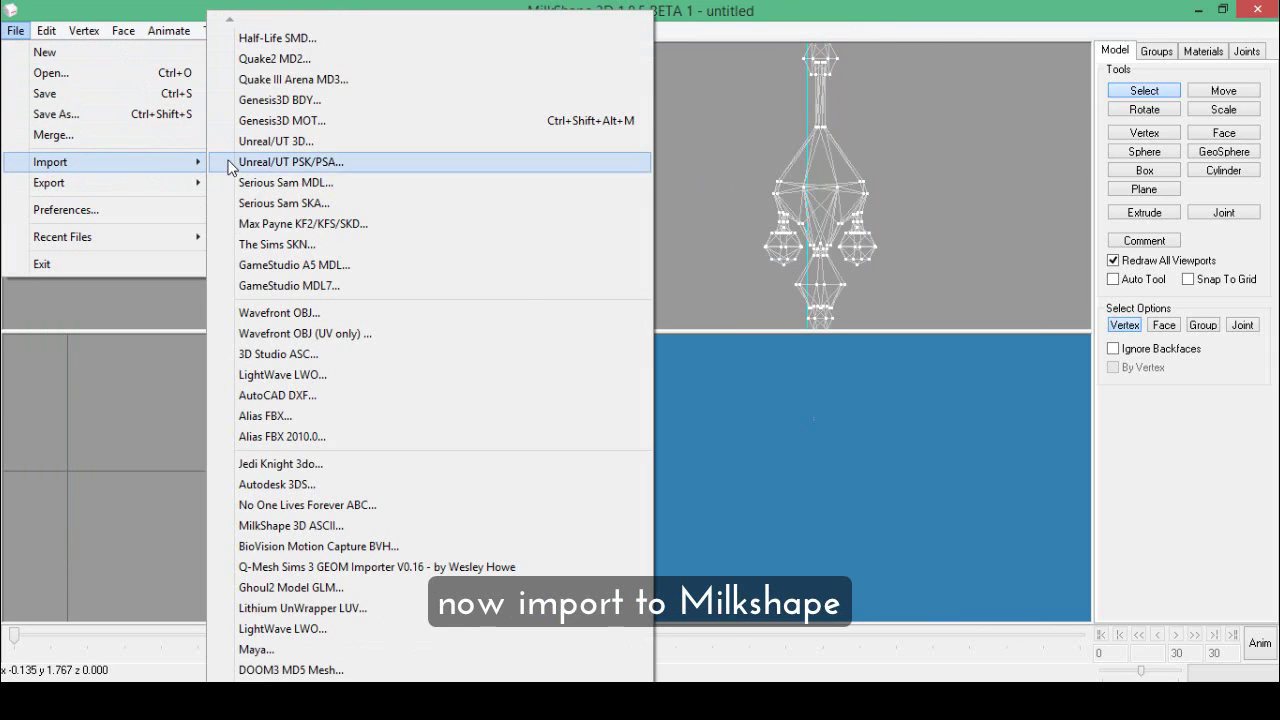
{"action": "left_click", "coordinate": [410, 567]}
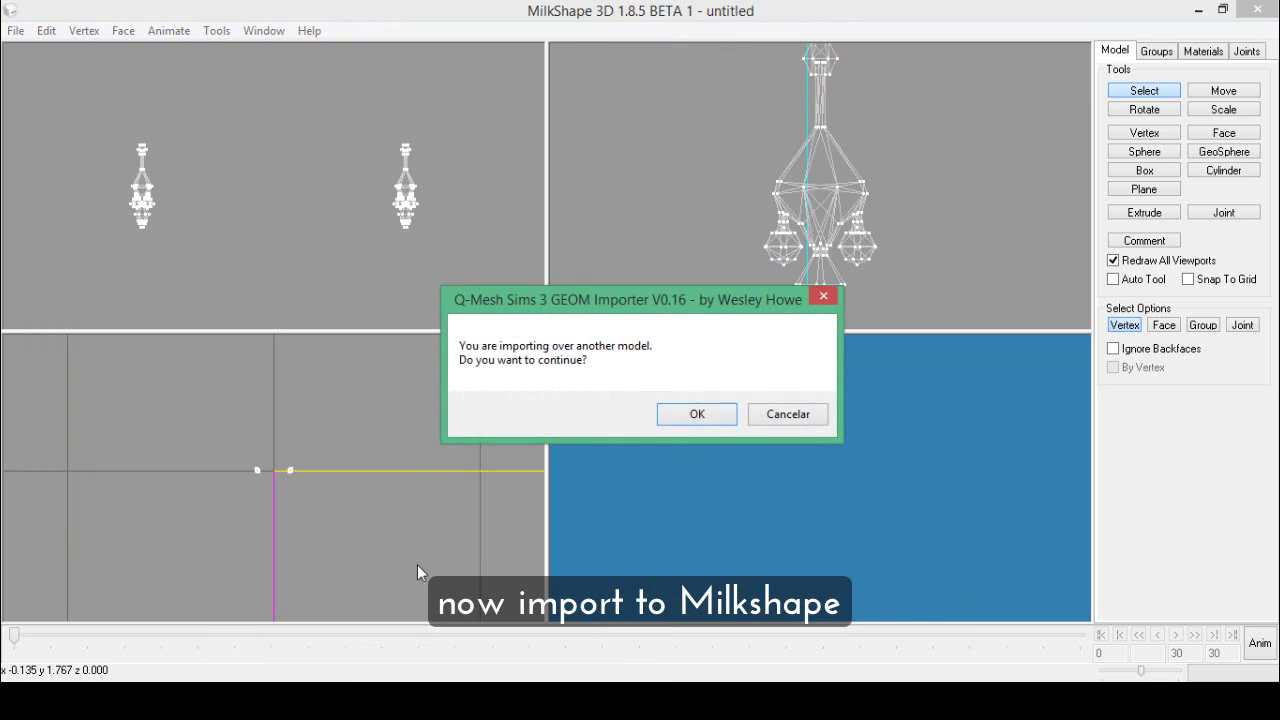
{"action": "left_click", "coordinate": [690, 418]}
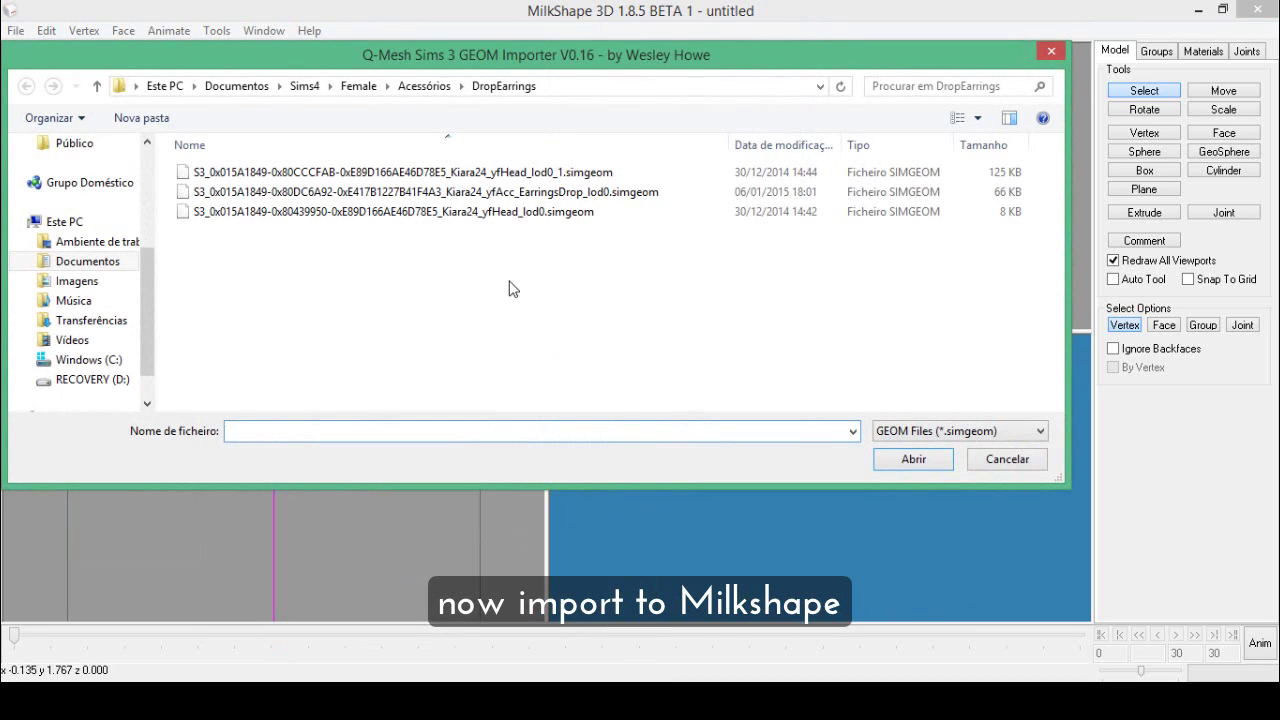
{"action": "left_click", "coordinate": [530, 176]}
{"action": "left_click", "coordinate": [910, 459]}
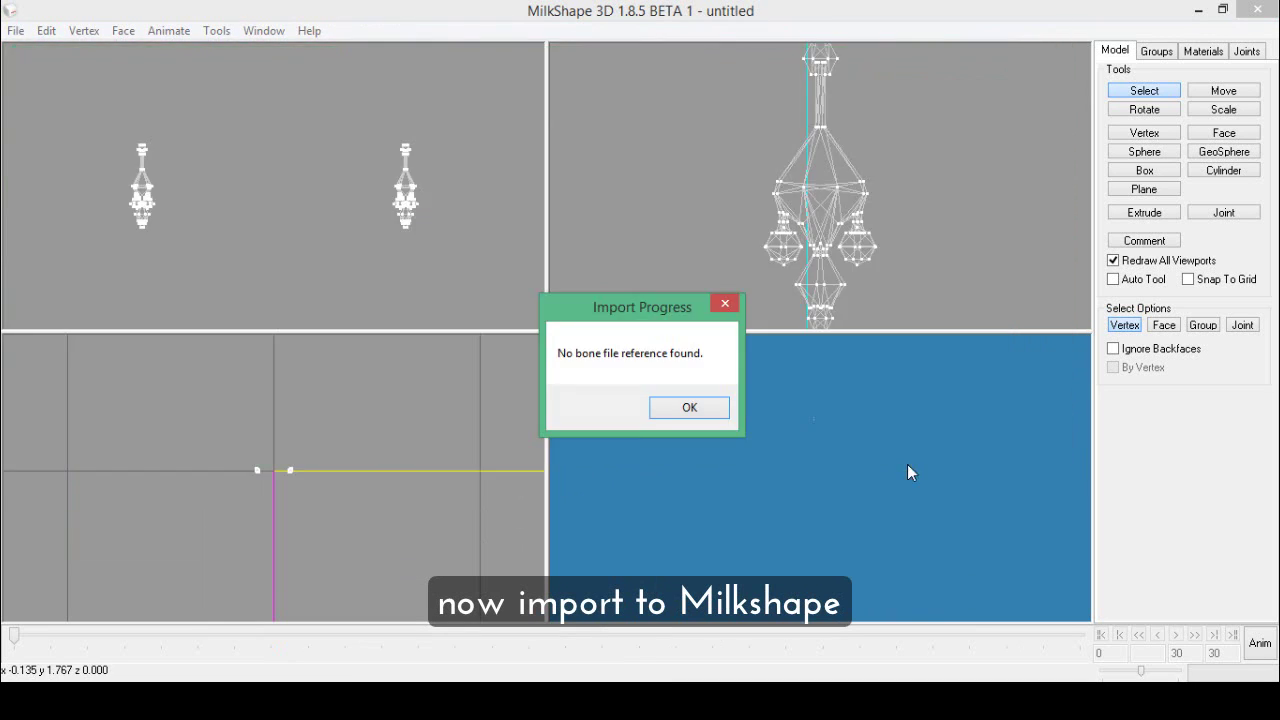
{"action": "left_click", "coordinate": [703, 405]}
{"action": "left_click", "coordinate": [705, 405]}
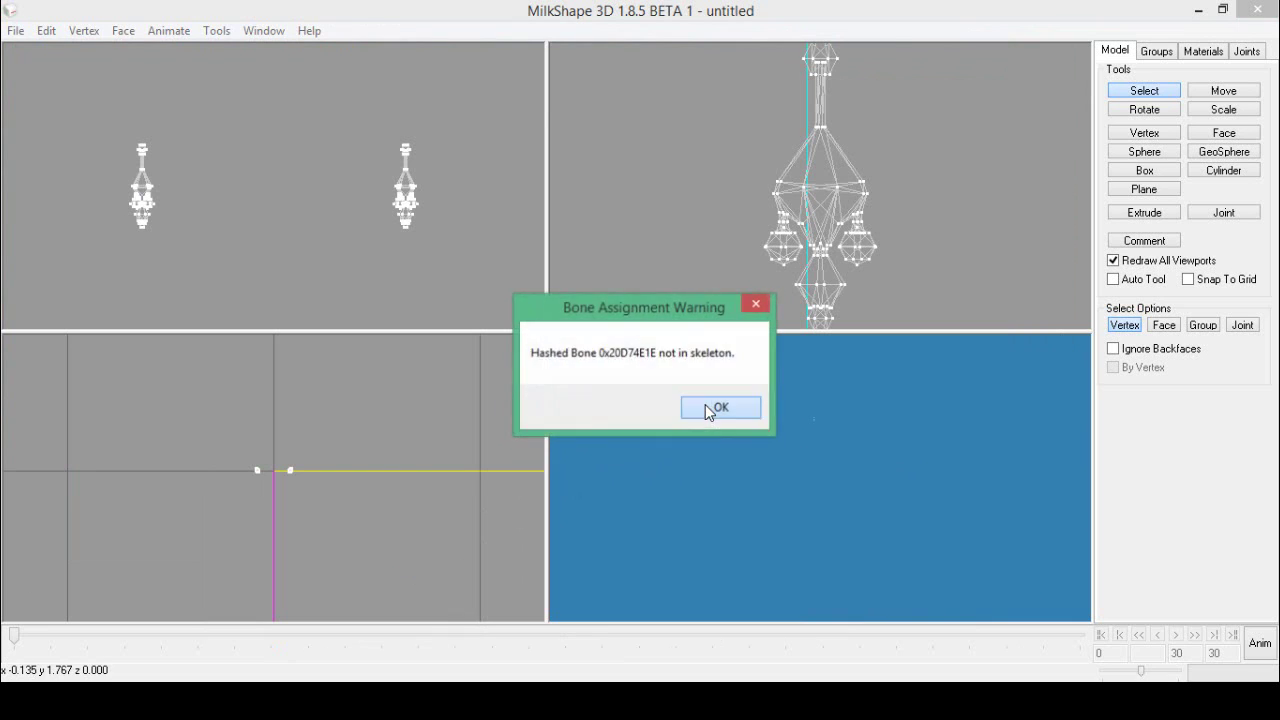
{"action": "left_click", "coordinate": [705, 404]}
{"action": "left_click", "coordinate": [705, 403]}
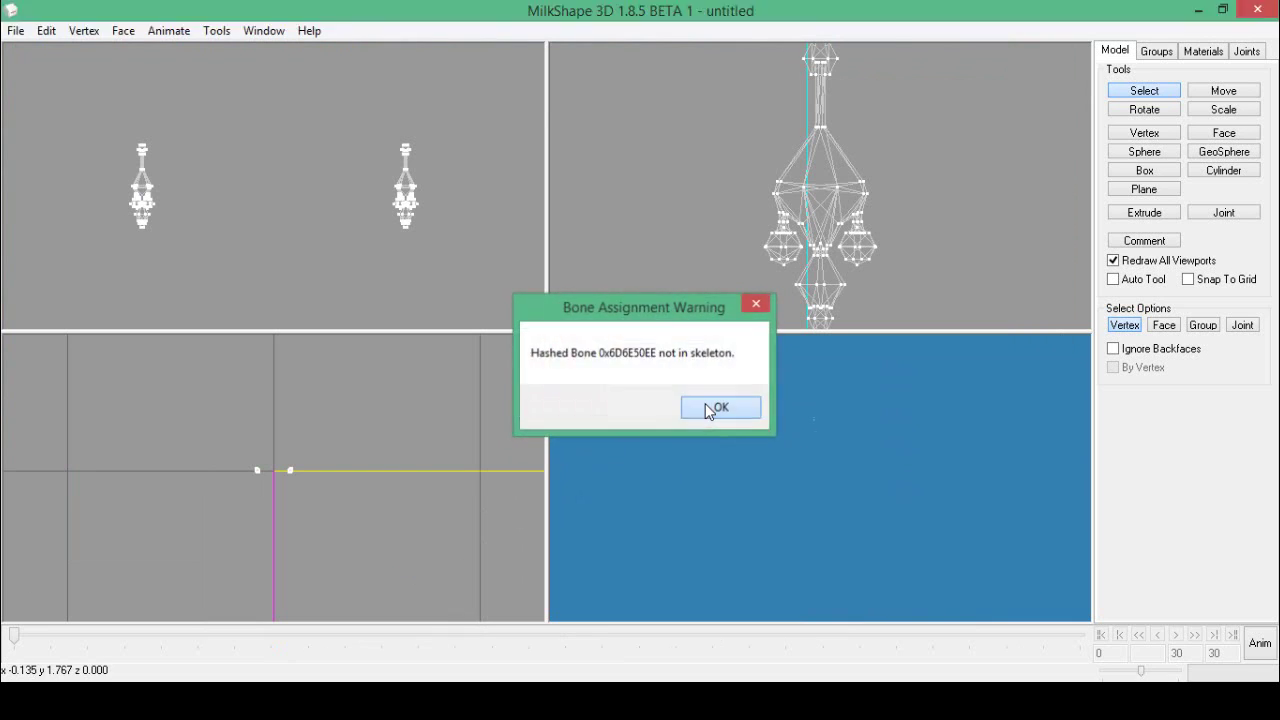
{"action": "left_click", "coordinate": [720, 406]}
{"action": "left_click", "coordinate": [720, 406]}
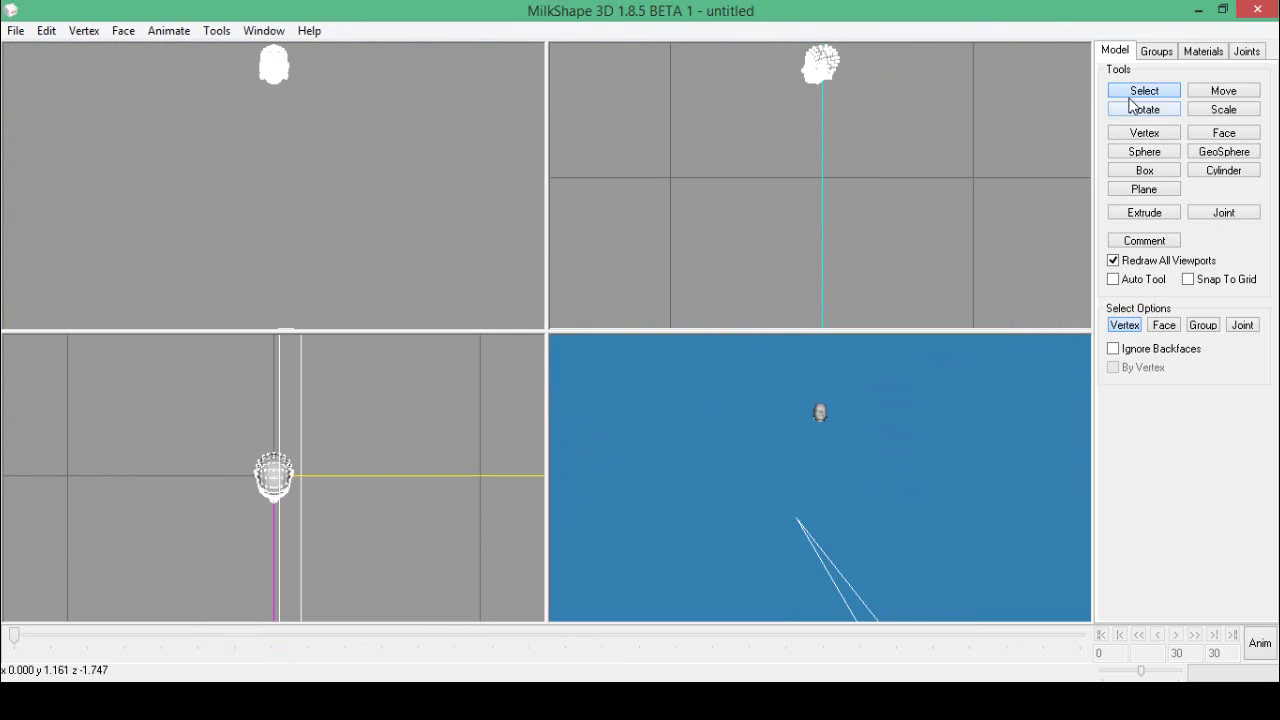
Step: Select the head with the earrings and frame the selection in the side and front views
{"action": "left_click_drag", "start_coordinate": [797, 98], "coordinate": [864, 44]}
{"action": "right_click", "coordinate": [843, 113]}
{"action": "left_click", "coordinate": [905, 466]}
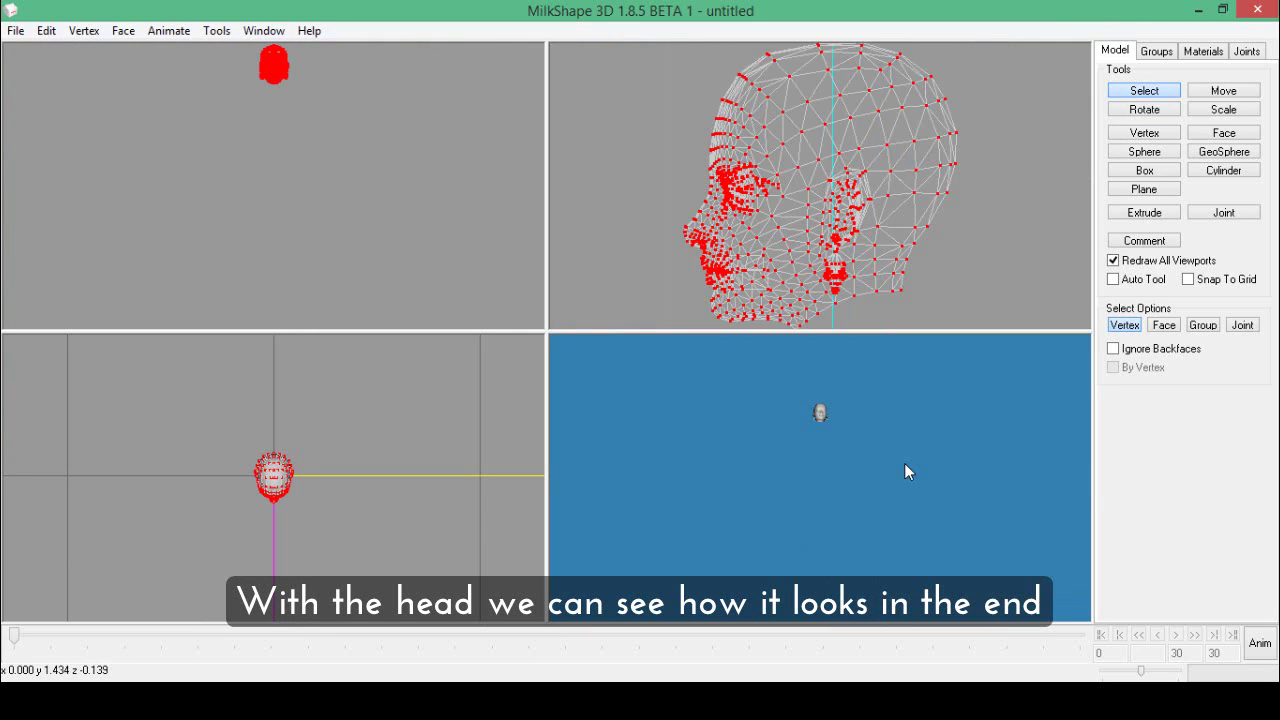
{"action": "right_click", "coordinate": [319, 189]}
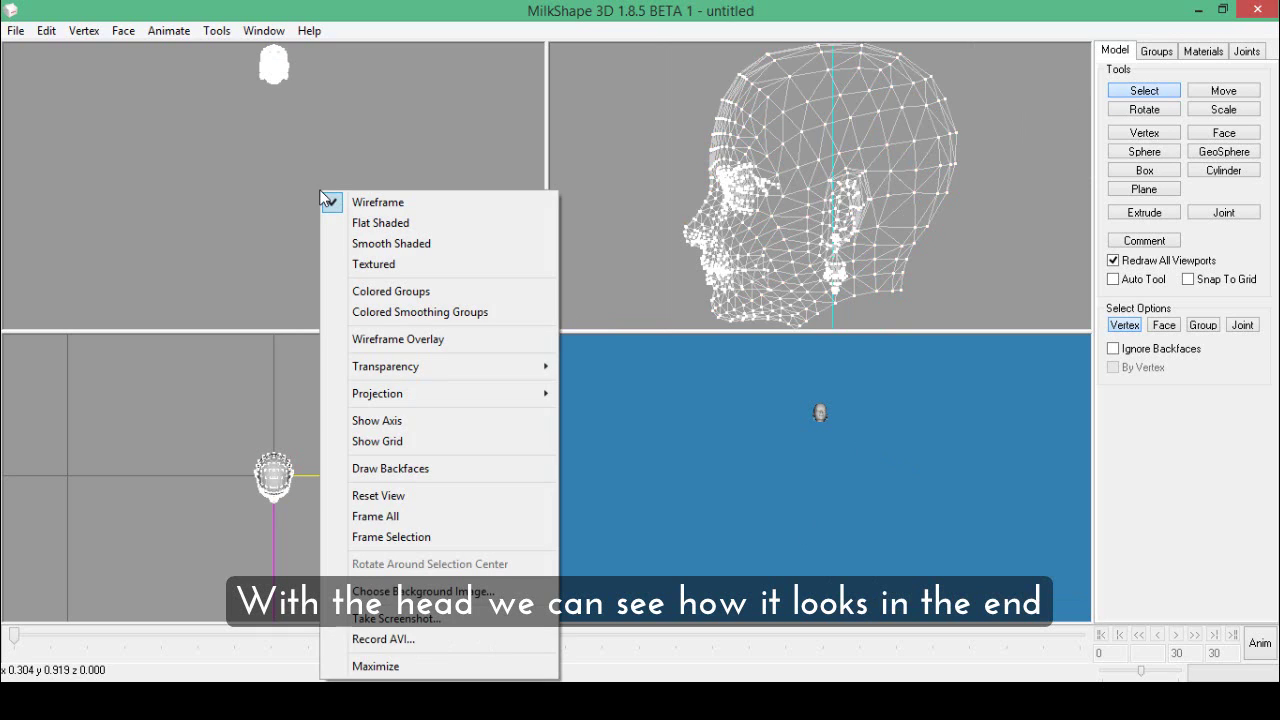
{"action": "left_click_drag", "start_coordinate": [240, 92], "coordinate": [349, 42]}
{"action": "right_click", "coordinate": [373, 147]}
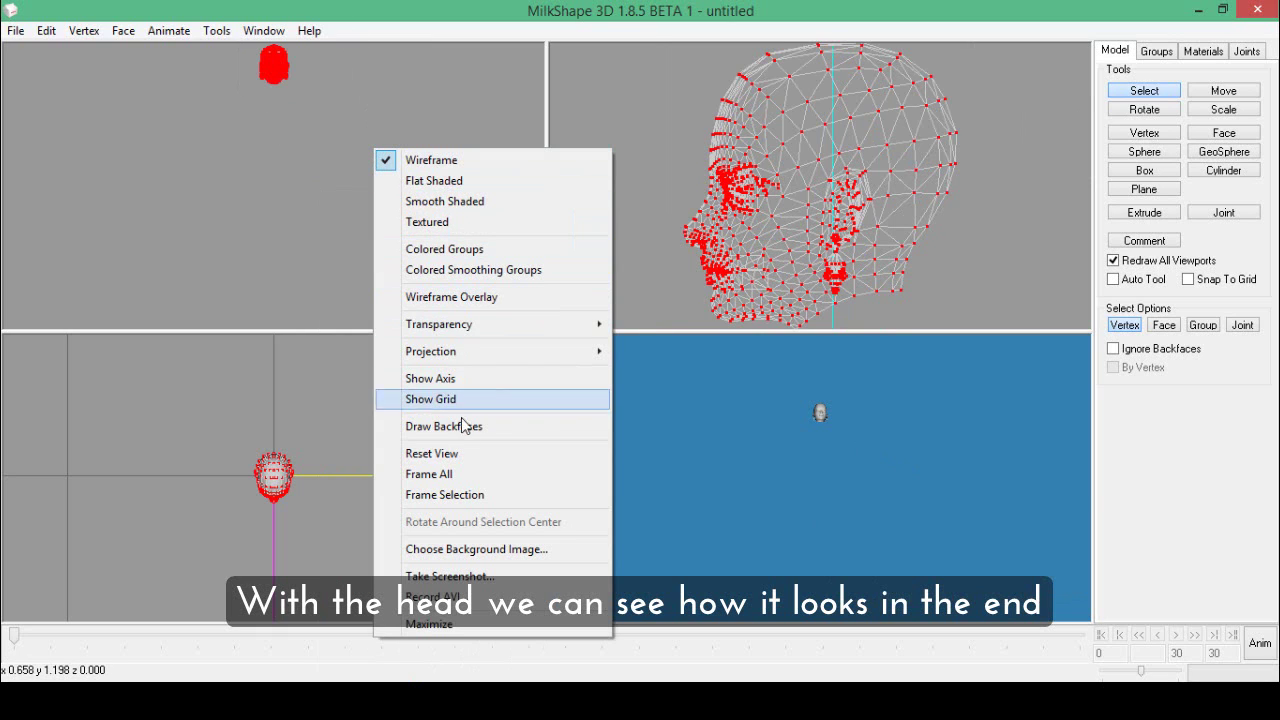
{"action": "left_click", "coordinate": [442, 486]}
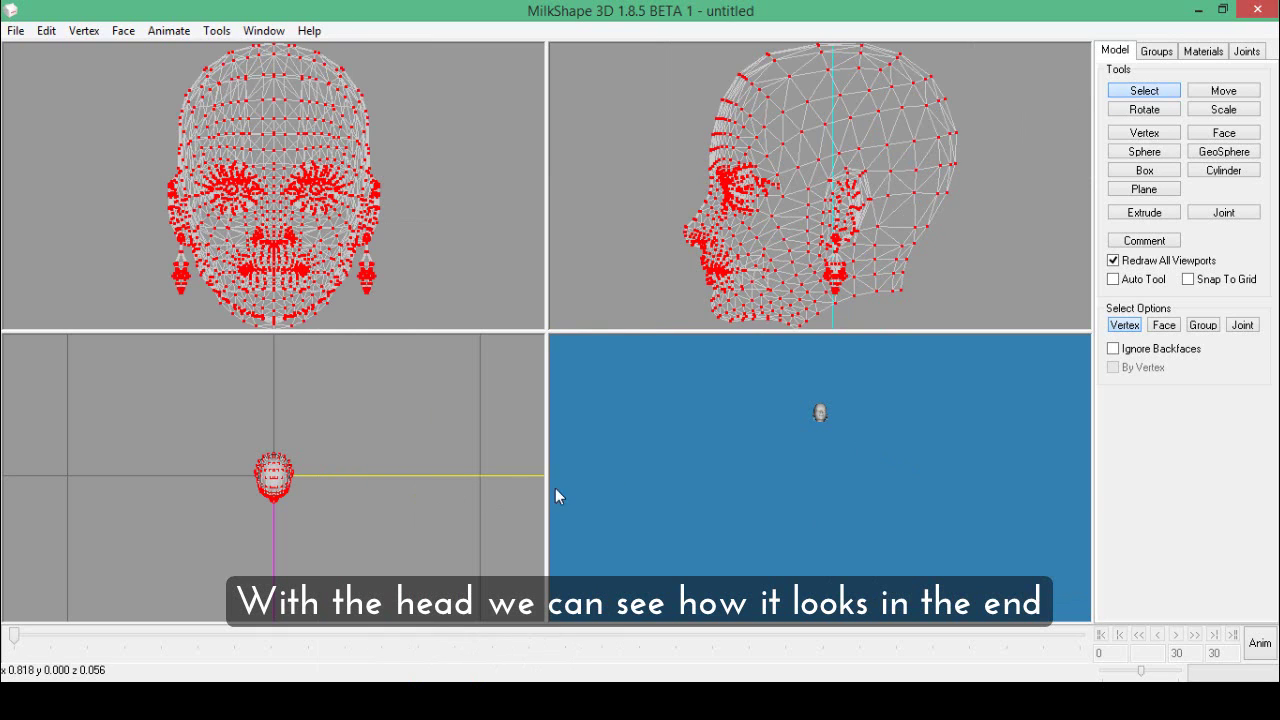
Step: Frame the head in the 3D view and examine in close-up profile how the earring hangs from the ear
{"action": "right_click", "coordinate": [803, 463]}
{"action": "left_click", "coordinate": [866, 547]}
{"action": "left_click_drag", "start_coordinate": [865, 541], "coordinate": [751, 544]}
{"action": "scroll", "coordinate": [777, 546], "scroll_direction": "up", "scroll_amount": 5}
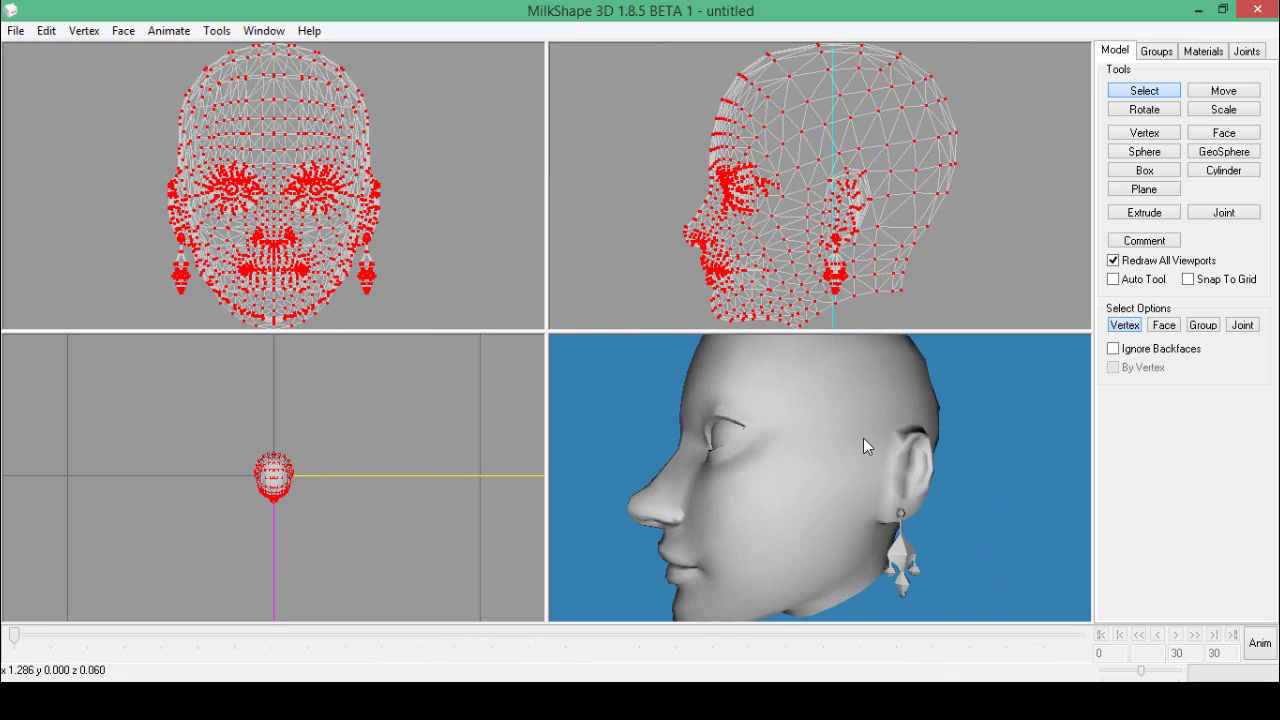
Step: Hide the GEOM-01 head group and frame the earrings closely in the side view
{"action": "left_click", "coordinate": [1156, 51]}
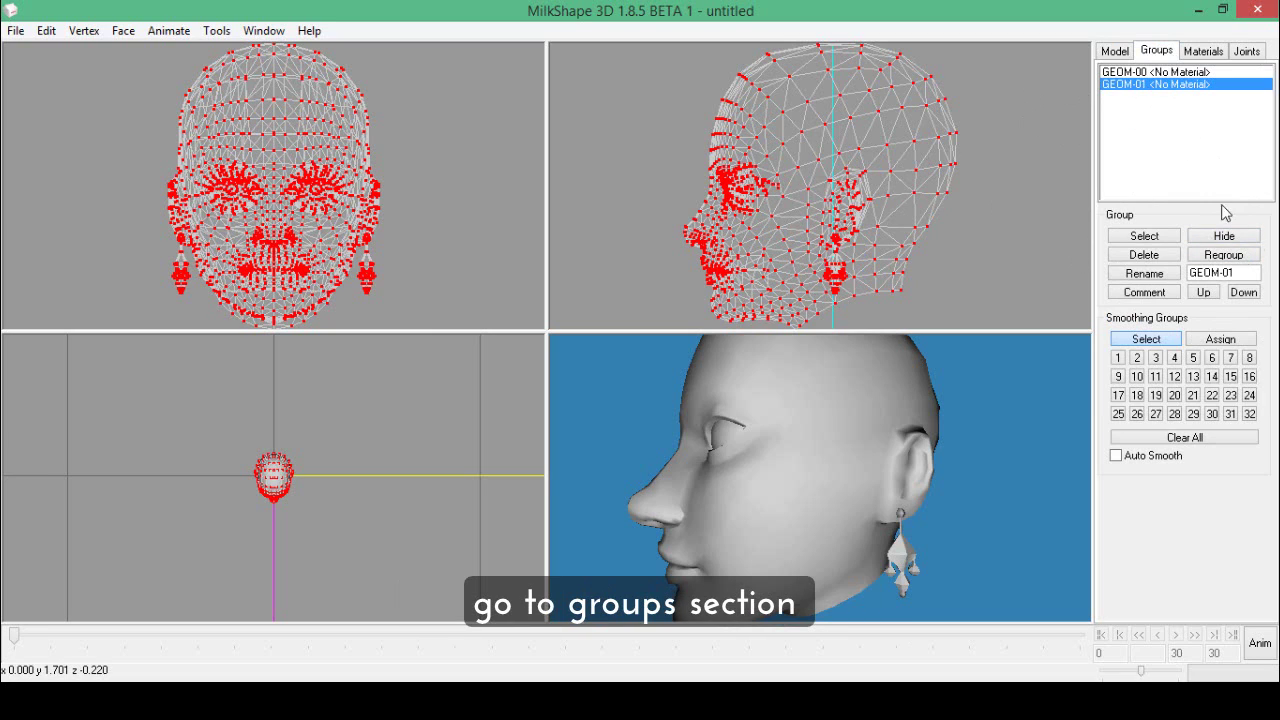
{"action": "left_click", "coordinate": [1240, 240]}
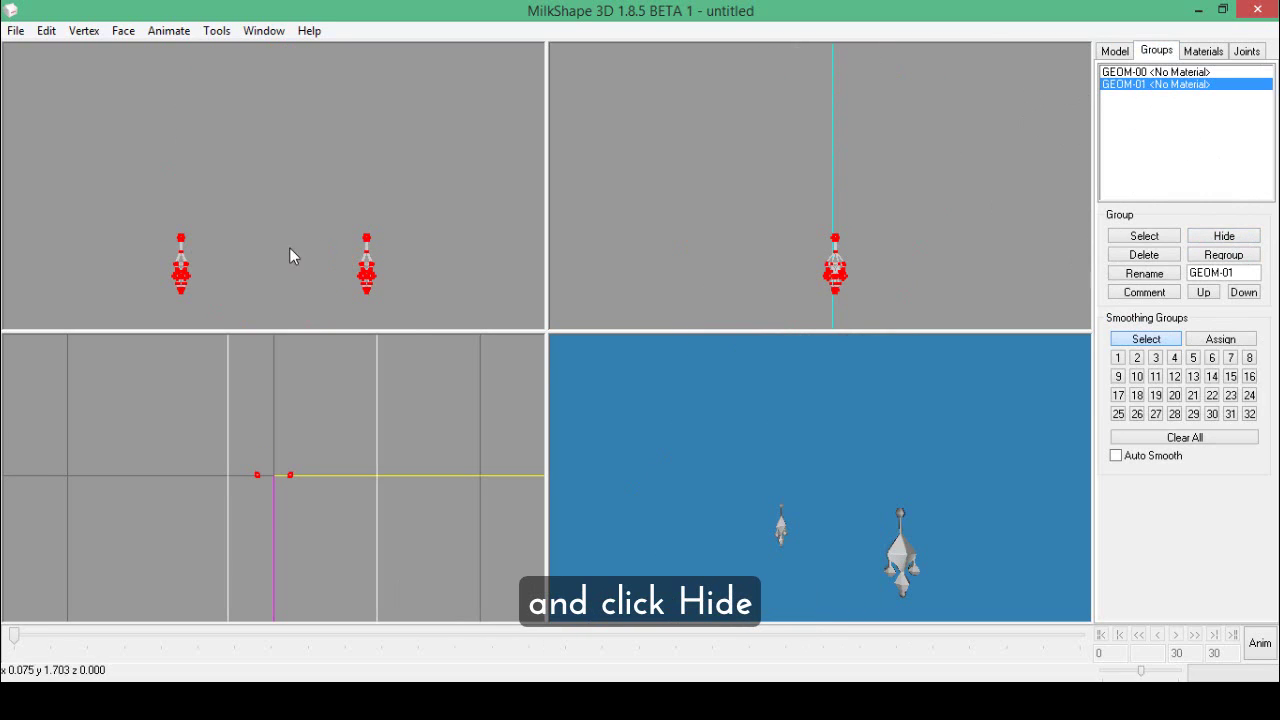
{"action": "left_click", "coordinate": [1118, 51]}
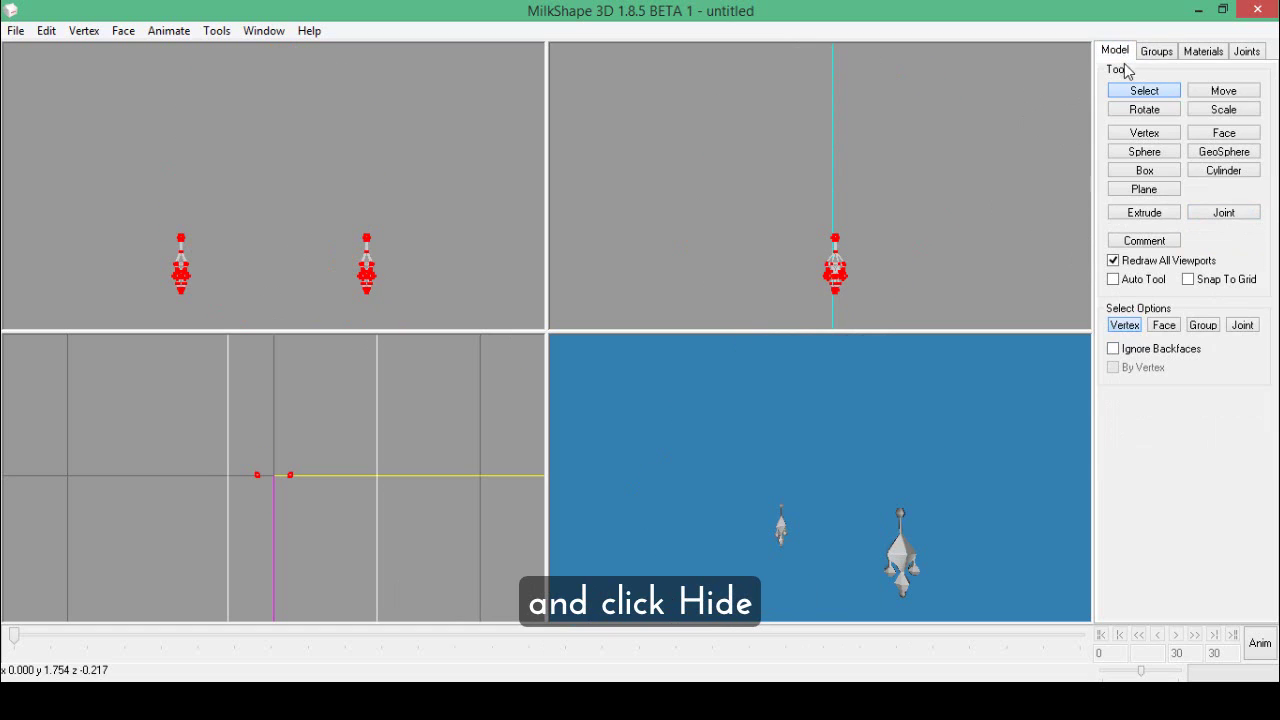
{"action": "left_click_drag", "start_coordinate": [799, 224], "coordinate": [856, 294]}
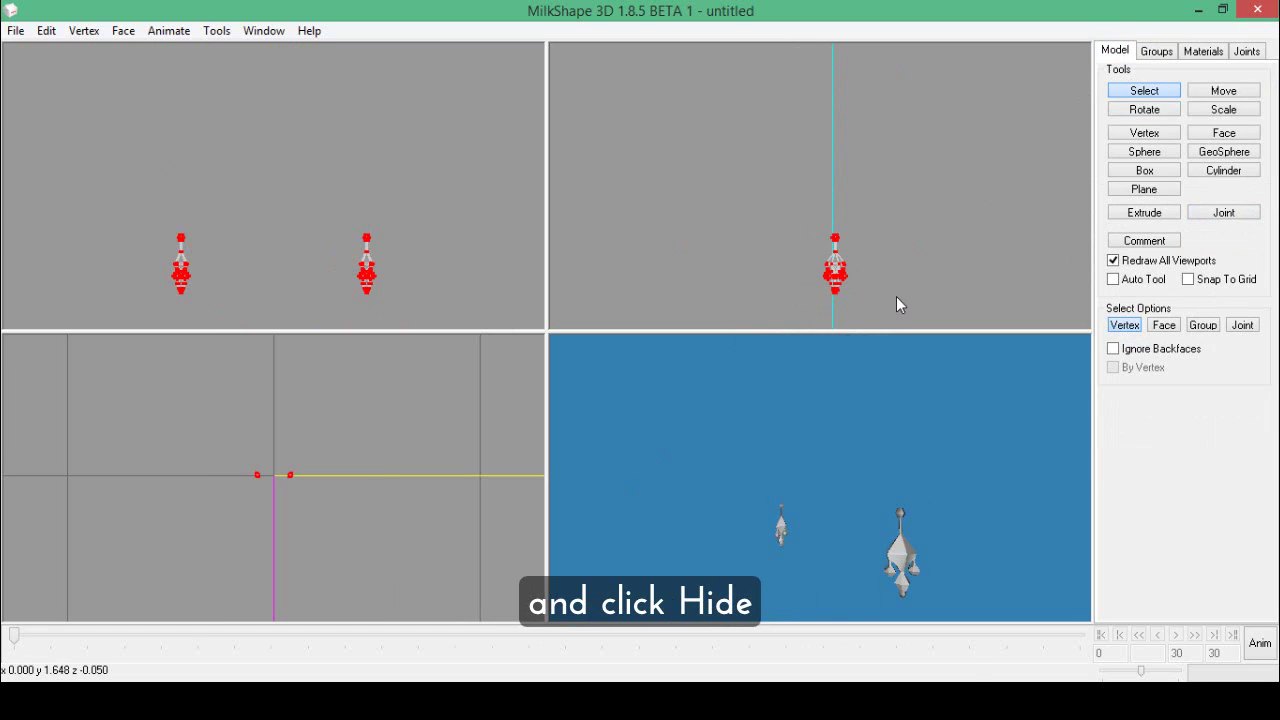
{"action": "right_click", "coordinate": [896, 296]}
{"action": "left_click", "coordinate": [945, 535]}
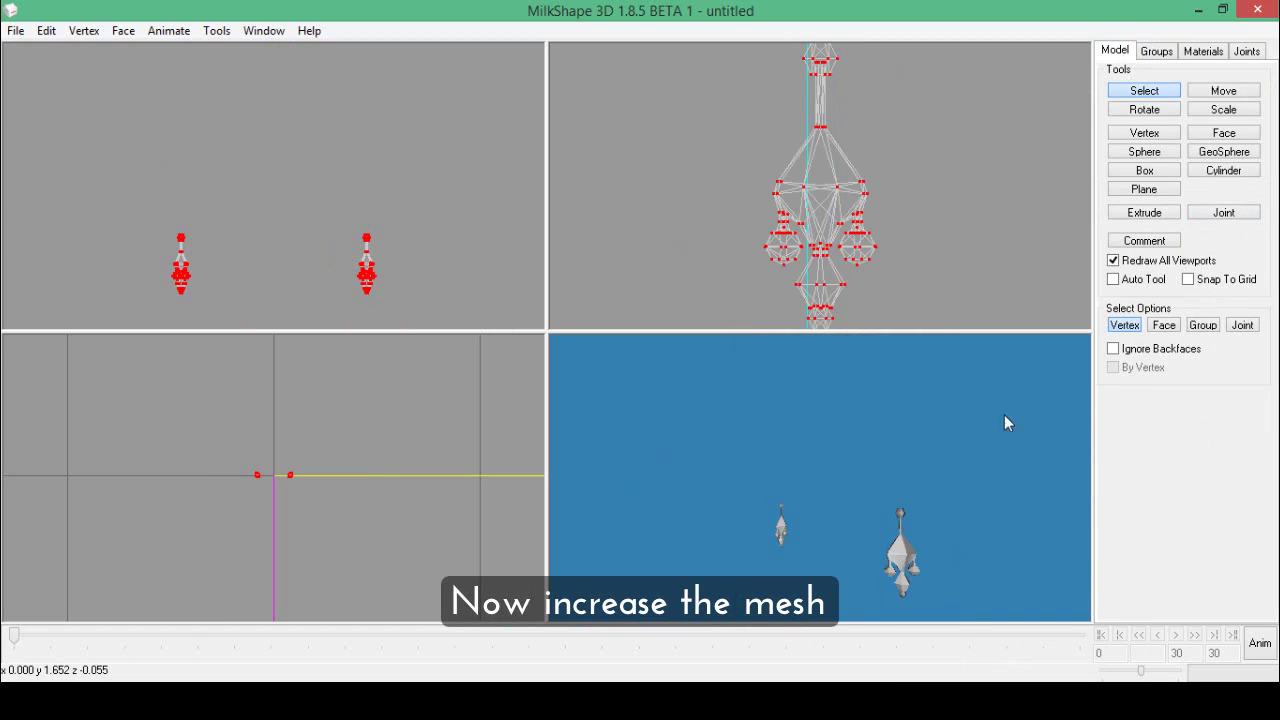
Step: Delete the vertices of the small hanging bead on the rear side of the earrings
{"action": "left_click", "coordinate": [1143, 92]}
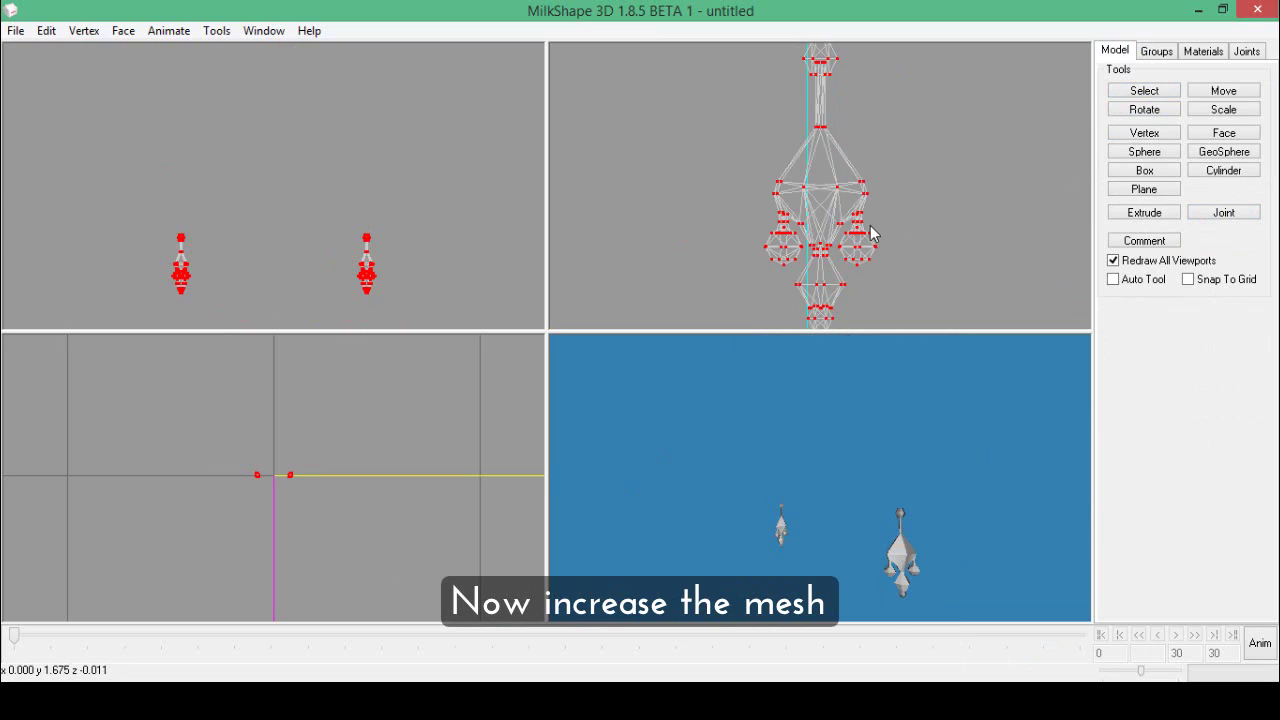
{"action": "left_click", "coordinate": [1144, 91]}
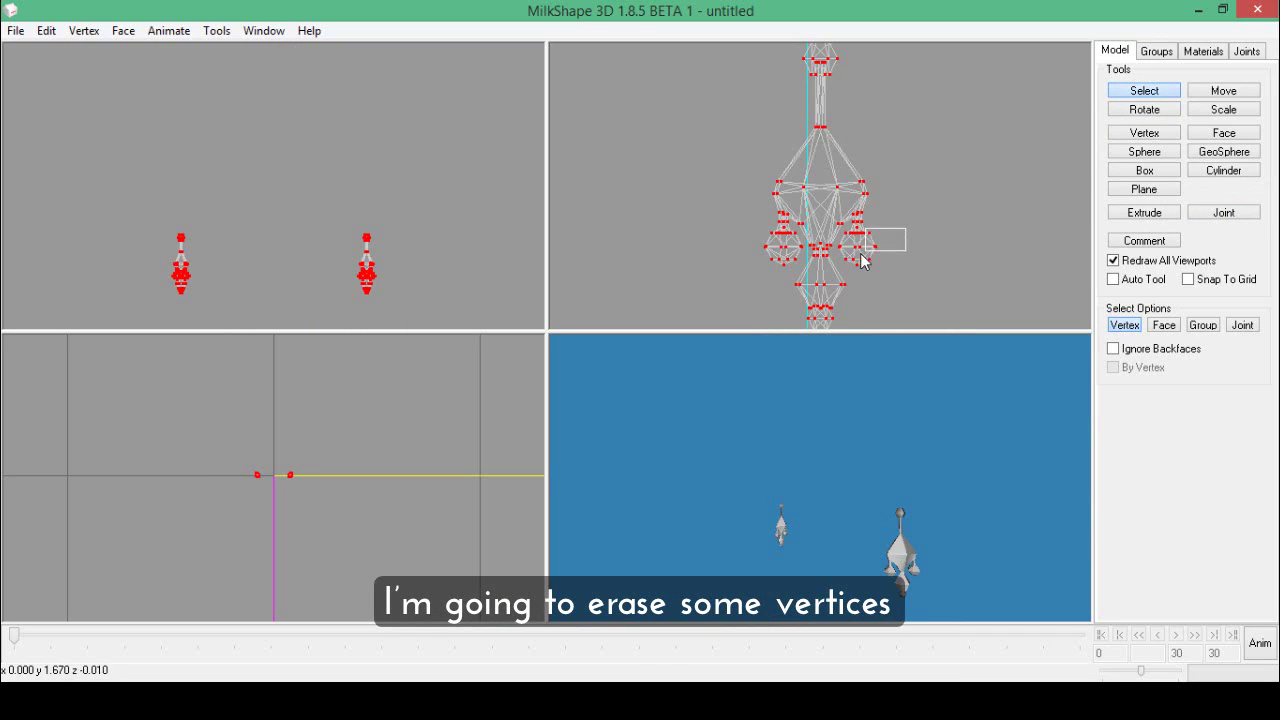
{"action": "left_click_drag", "start_coordinate": [866, 251], "coordinate": [840, 280]}
{"action": "key", "text": "Delete"}
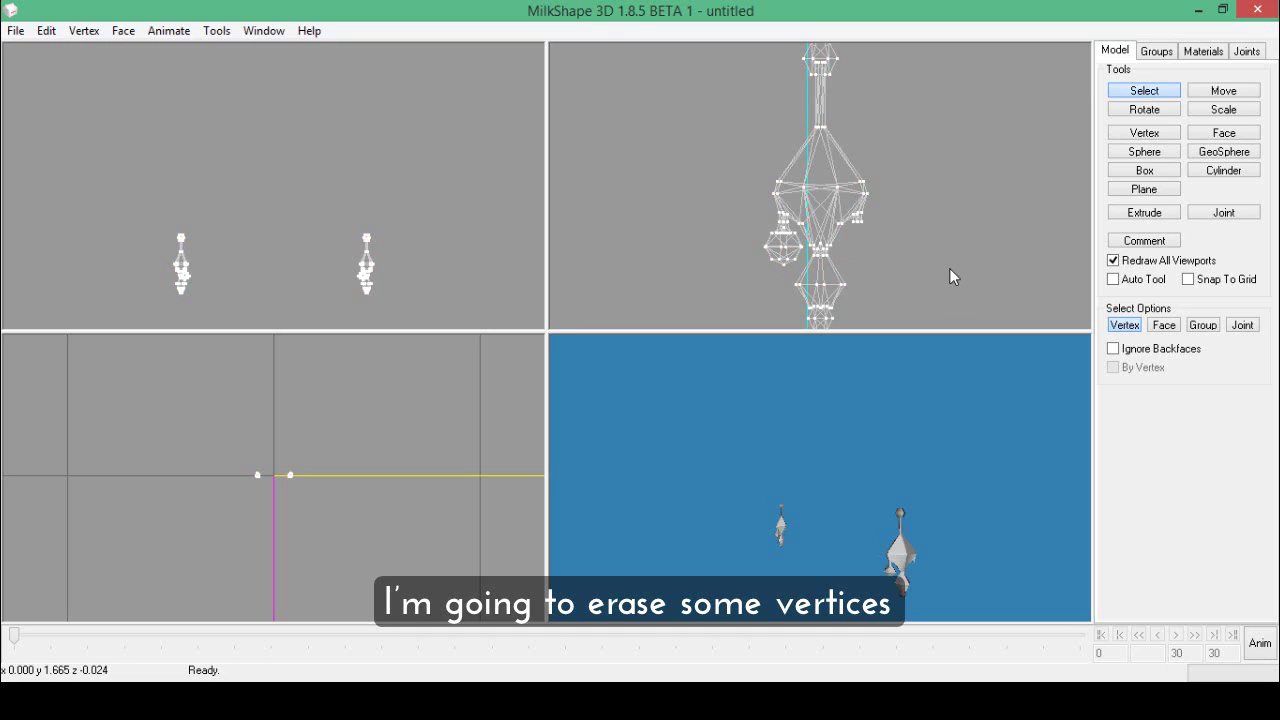
Step: Delete the vertices of the lowest pendant section hanging beneath the central drop of the earrings
{"action": "right_click_drag", "start_coordinate": [930, 277], "coordinate": [927, 214]}
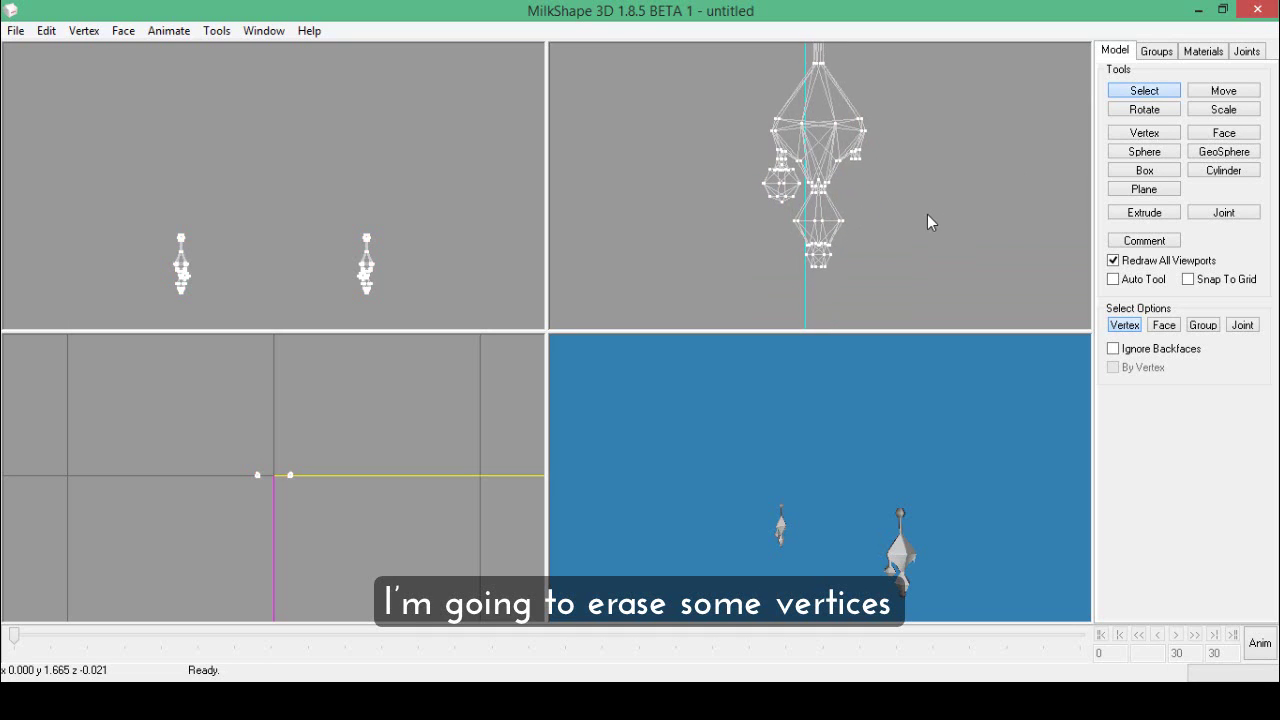
{"action": "left_click_drag", "start_coordinate": [855, 208], "coordinate": [793, 288]}
{"action": "key", "text": "Delete"}
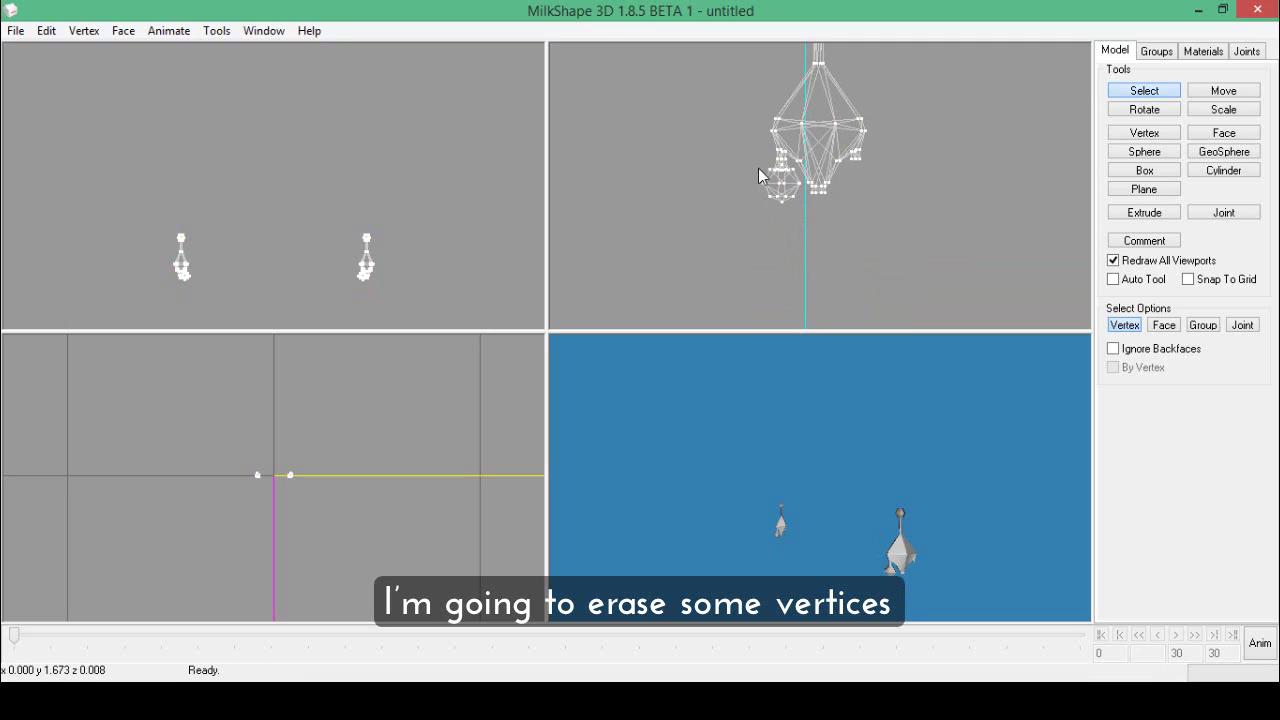
Step: Delete the vertices of the remaining small bead on the front side of the earrings and the connector stub above it
{"action": "left_click_drag", "start_coordinate": [759, 166], "coordinate": [796, 211]}
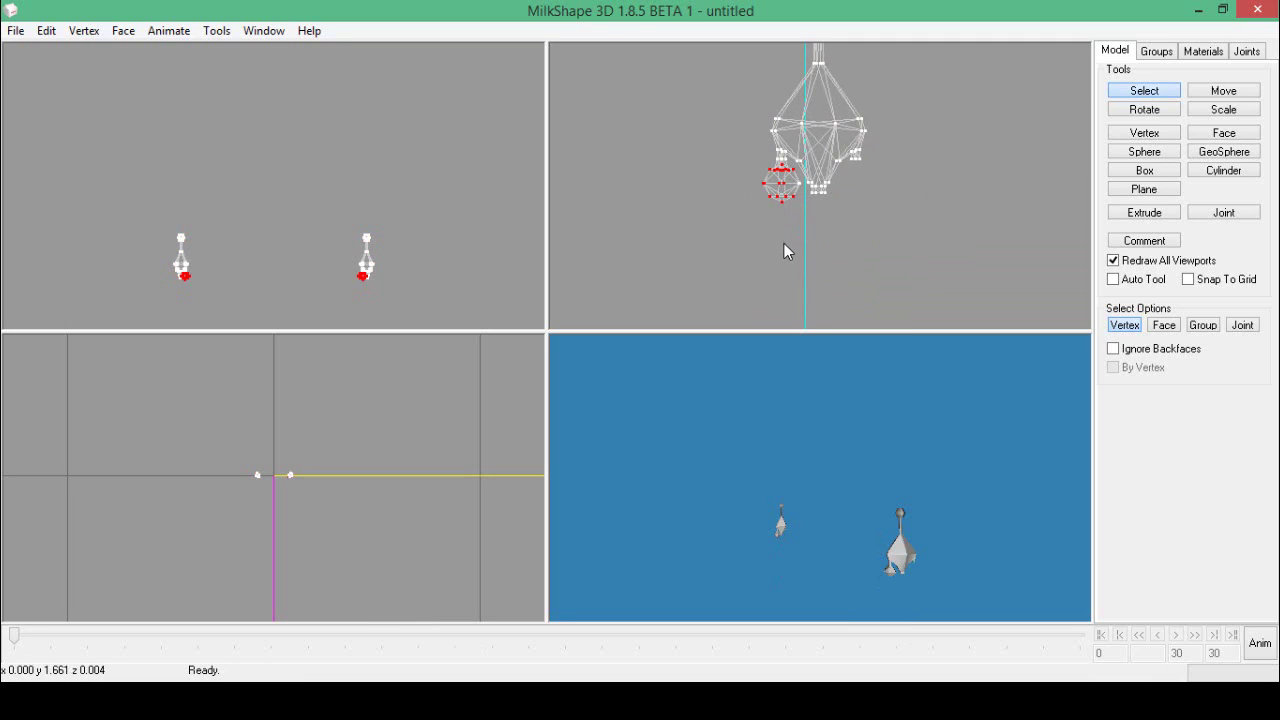
{"action": "key", "text": "Delete"}
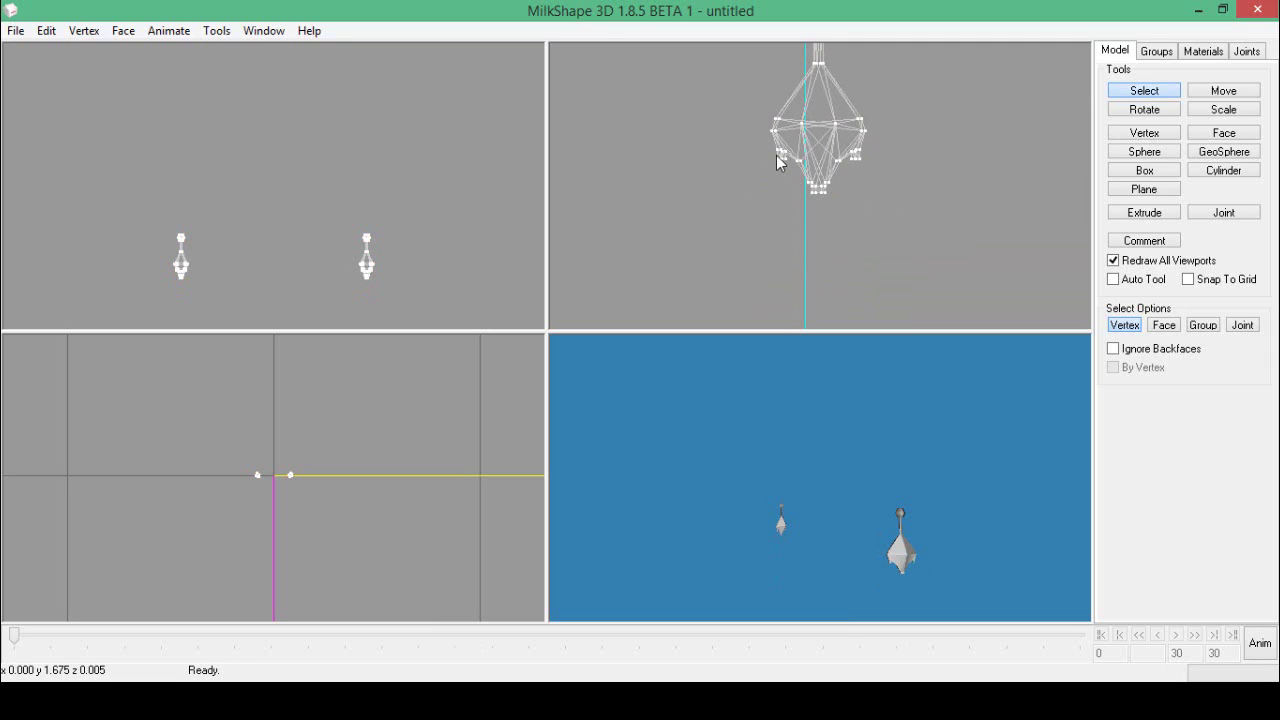
{"action": "left_click_drag", "start_coordinate": [773, 152], "coordinate": [792, 175]}
{"action": "key", "text": "Delete"}
Step: Maximize the 3D view and unhide the GEOM-01 head group to examine how the trimmed earrings hang from the ear
{"action": "mouse_move", "coordinate": [964, 523]}
{"action": "left_mouse_down"}
{"action": "mouse_move", "coordinate": [921, 529]}
{"action": "mouse_move", "coordinate": [700, 474]}
{"action": "mouse_move", "coordinate": [757, 471]}
{"action": "mouse_move", "coordinate": [658, 470]}
{"action": "left_mouse_up"}
{"action": "right_click", "coordinate": [913, 532]}
{"action": "left_click", "coordinate": [948, 520]}
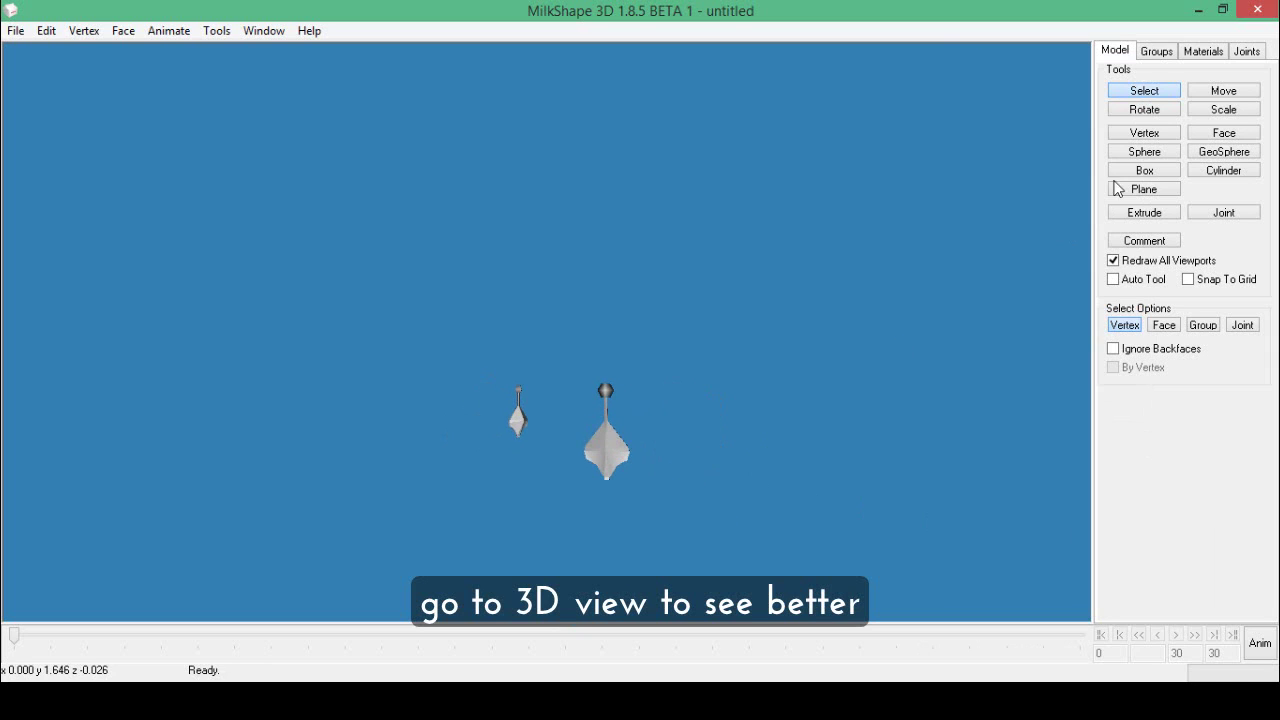
{"action": "left_click", "coordinate": [1156, 51]}
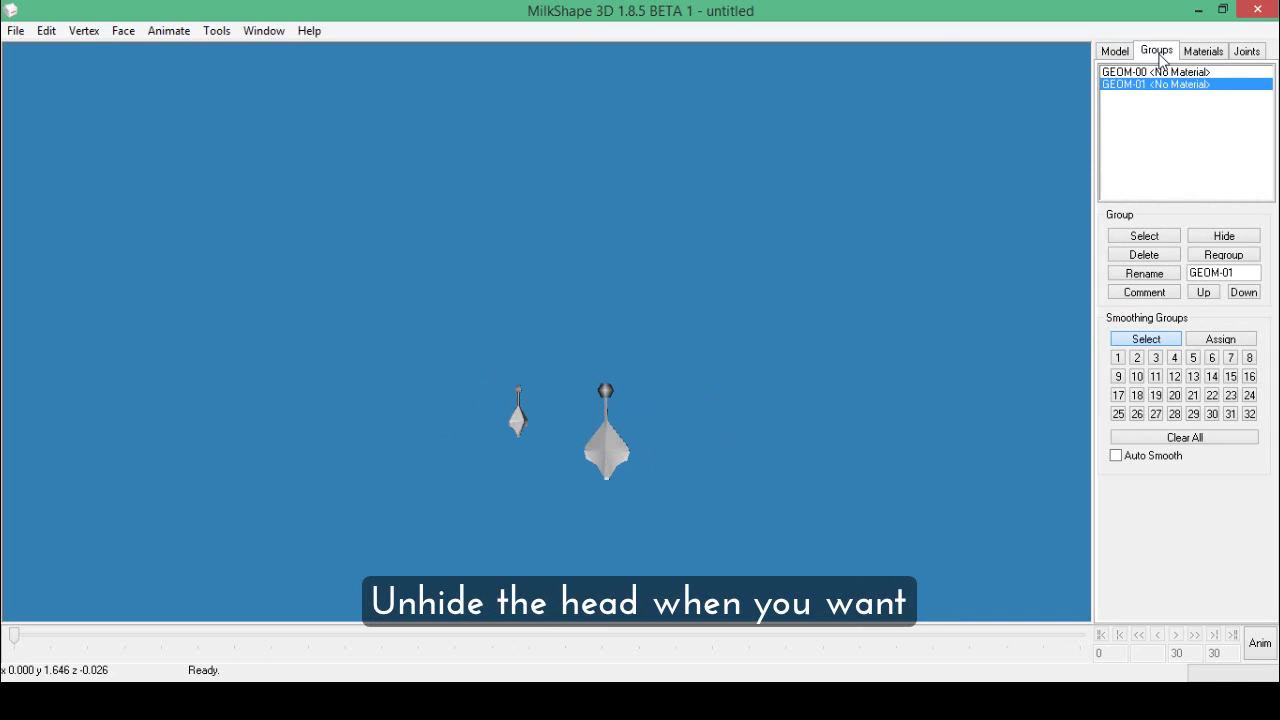
{"action": "left_click", "coordinate": [1218, 240]}
{"action": "left_click_drag", "start_coordinate": [857, 363], "coordinate": [699, 407]}
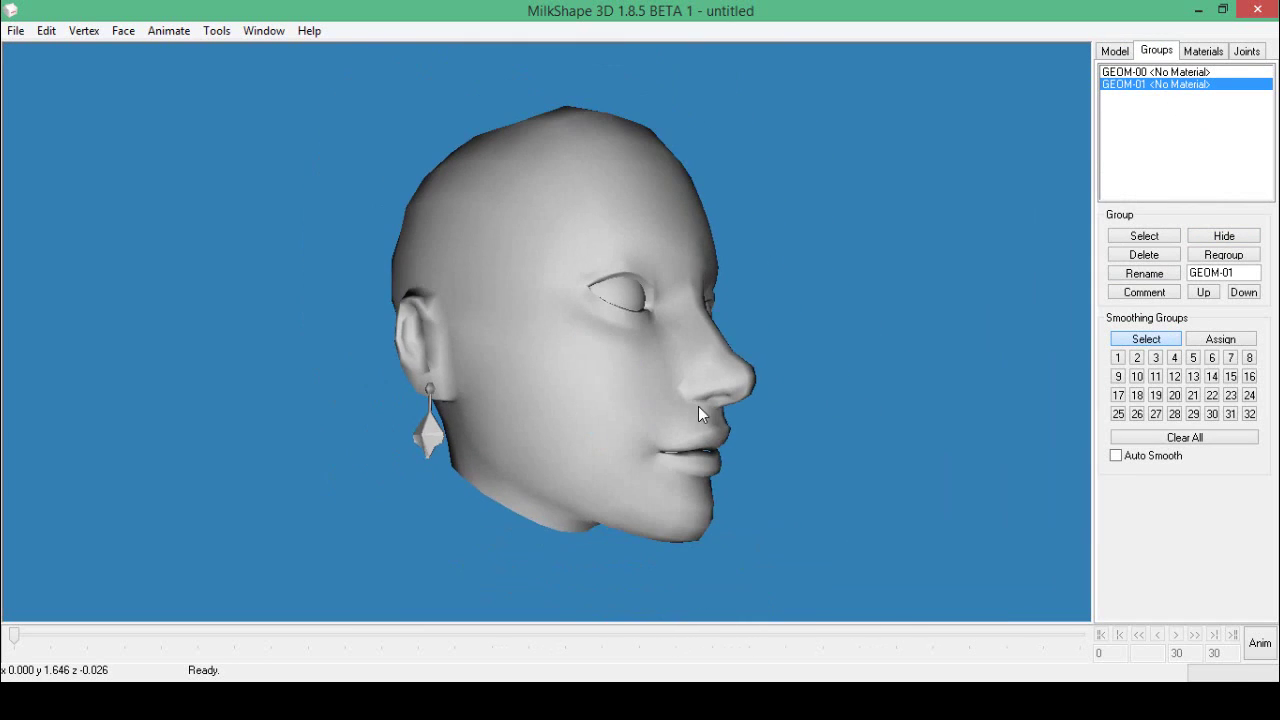
{"action": "left_click", "coordinate": [608, 679]}
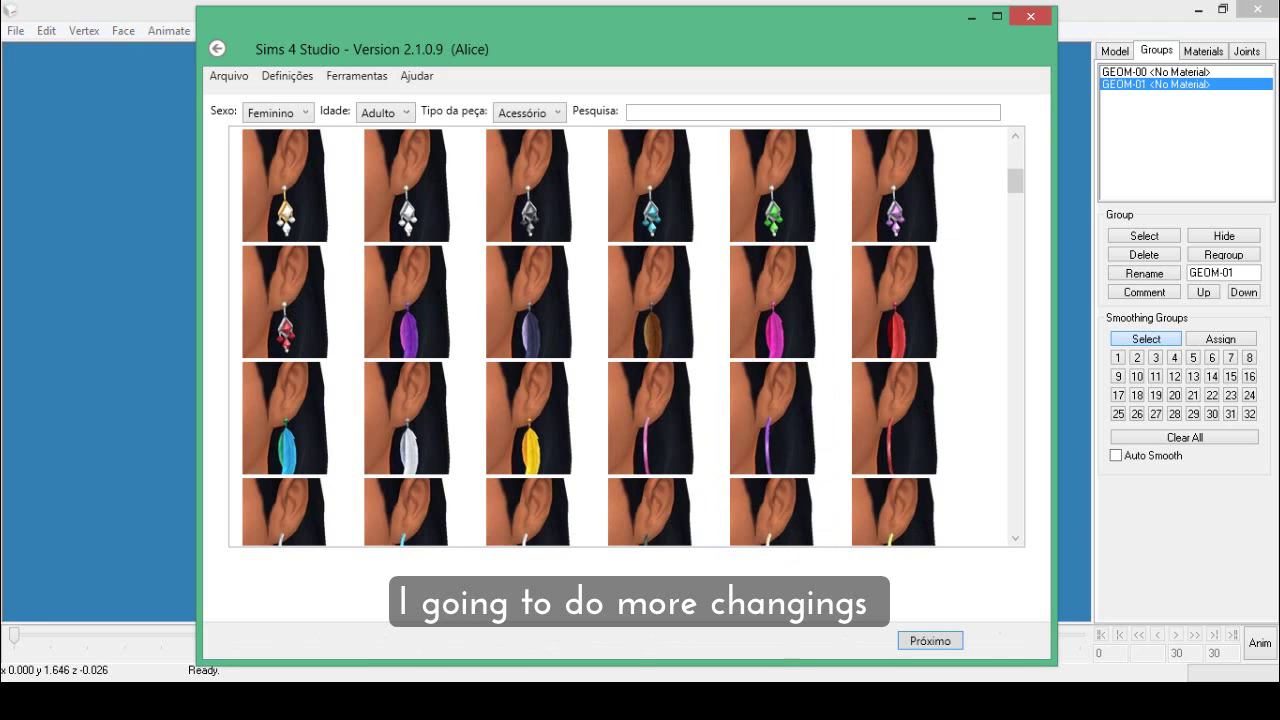
{"action": "left_click", "coordinate": [784, 677]}
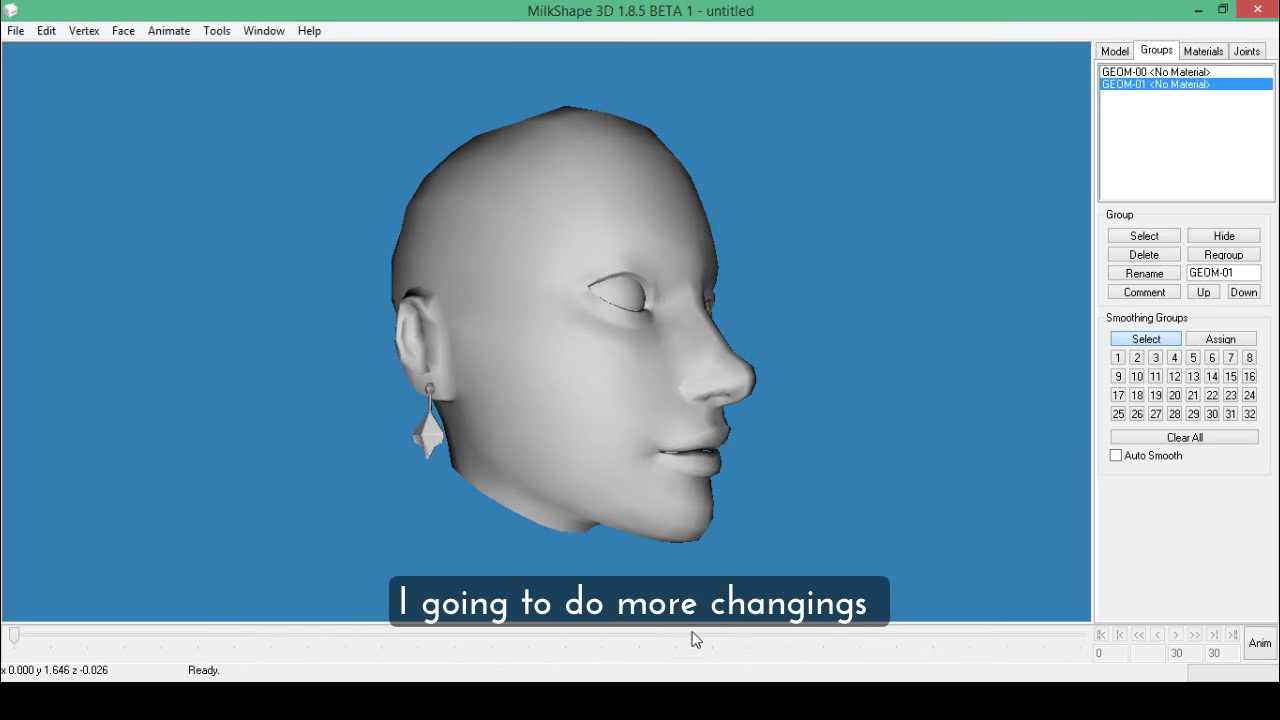
Step: Restore the four-view layout and hide the GEOM-01 head group
{"action": "right_click", "coordinate": [843, 497]}
{"action": "left_click", "coordinate": [905, 485]}
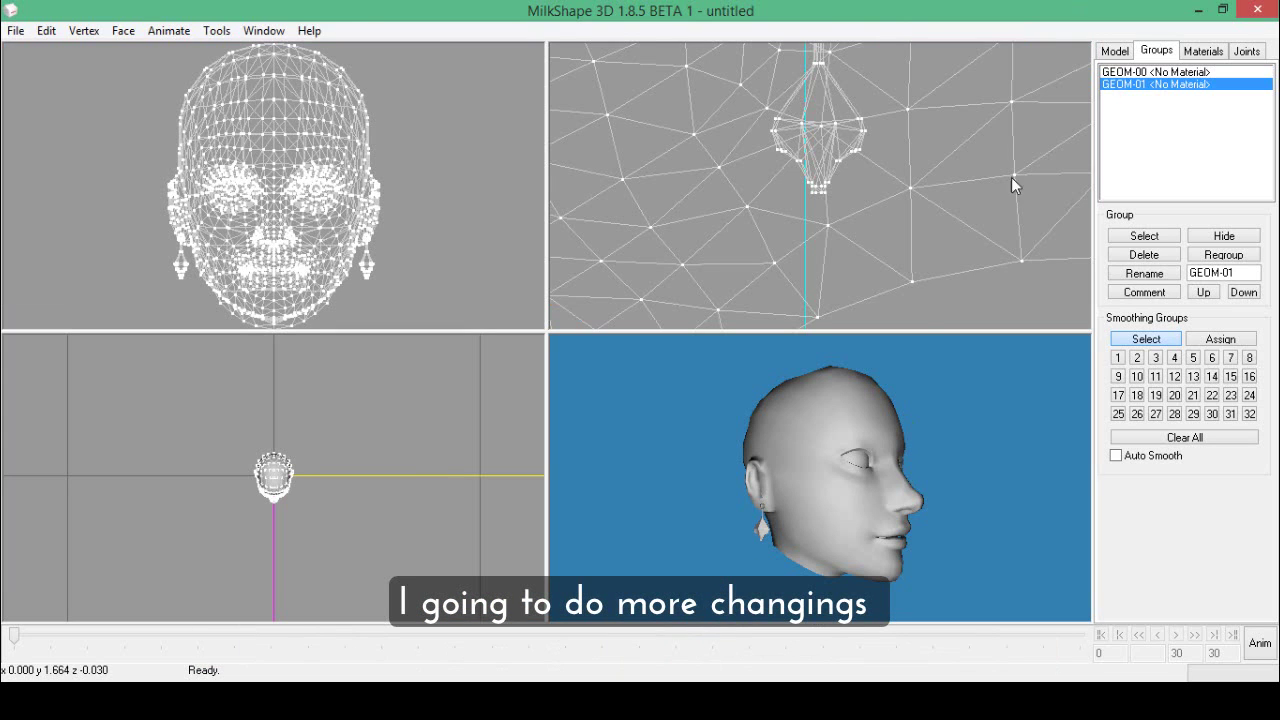
{"action": "left_click", "coordinate": [1223, 236]}
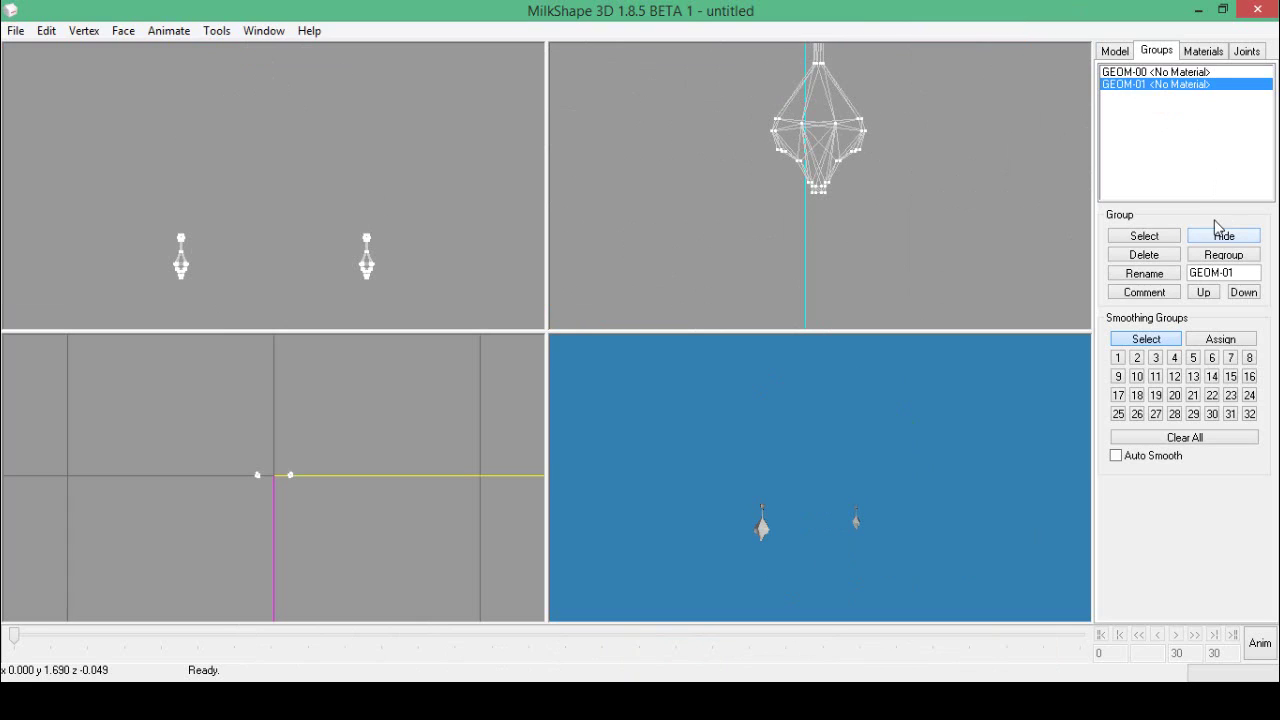
Step: Delete the leftover connector vertices on the front and rear lower edges of the earring drops
{"action": "left_click", "coordinate": [1116, 53]}
{"action": "left_click_drag", "start_coordinate": [767, 145], "coordinate": [790, 162]}
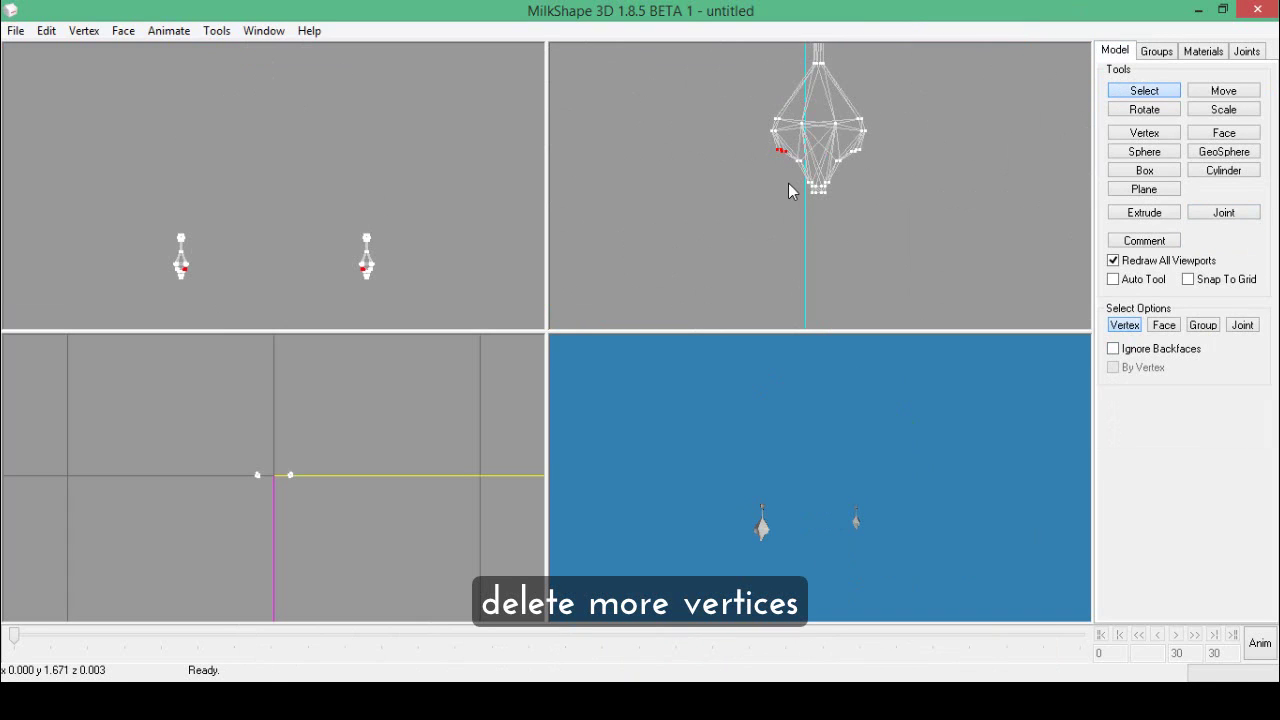
{"action": "key", "text": "Delete"}
{"action": "left_click_drag", "start_coordinate": [856, 152], "coordinate": [866, 156]}
{"action": "key", "text": "Delete"}
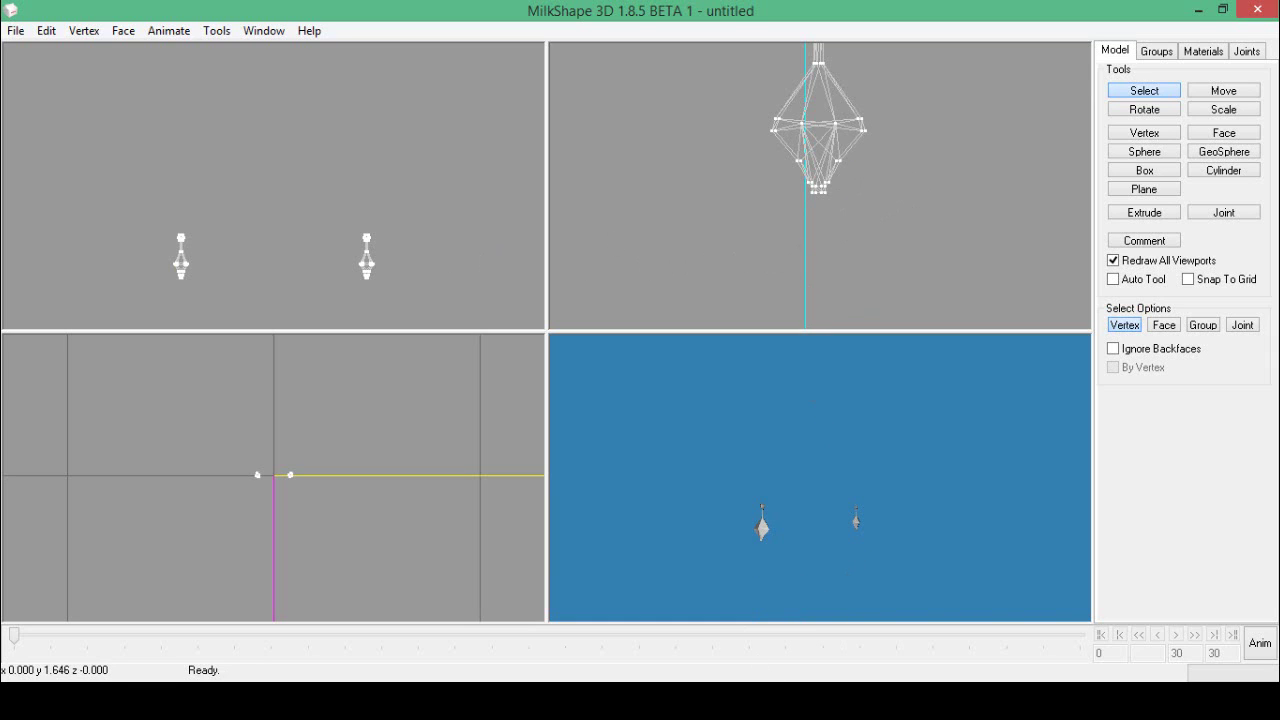
{"action": "key", "text": "alt+Tab"}
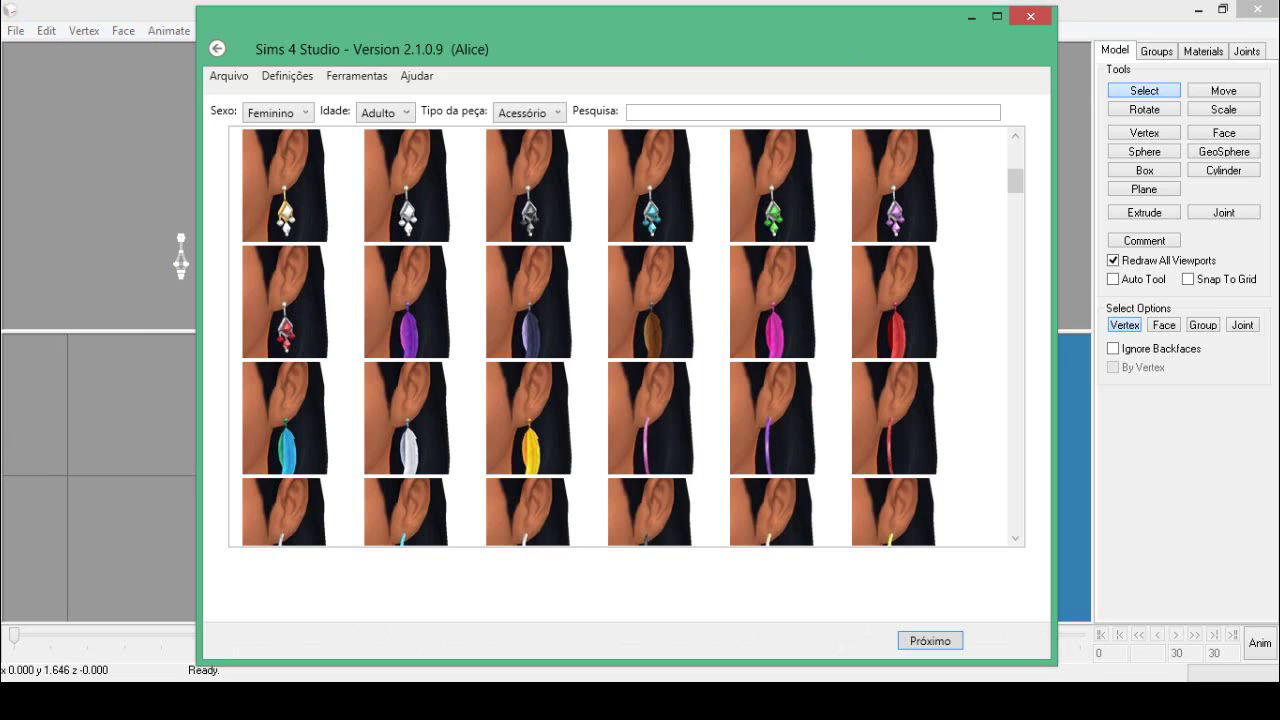
{"action": "key", "text": "alt+Tab"}
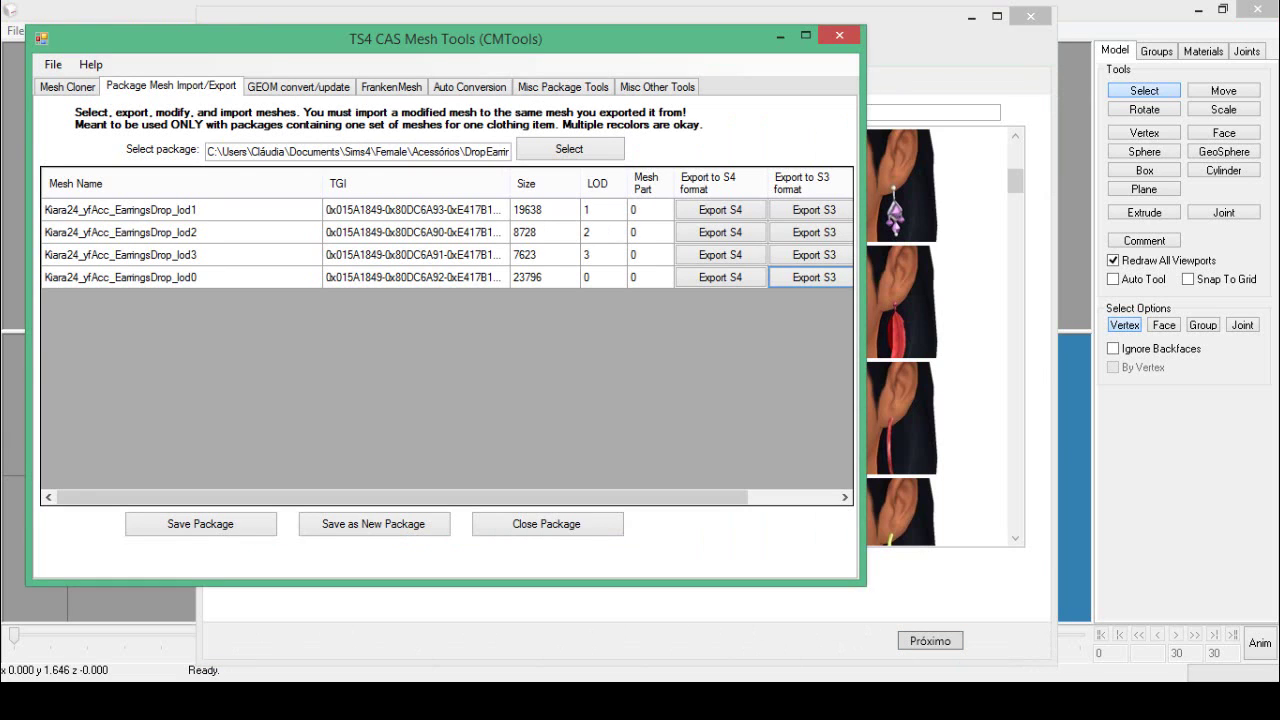
{"action": "left_click", "coordinate": [929, 59]}
{"action": "left_click", "coordinate": [1058, 82]}
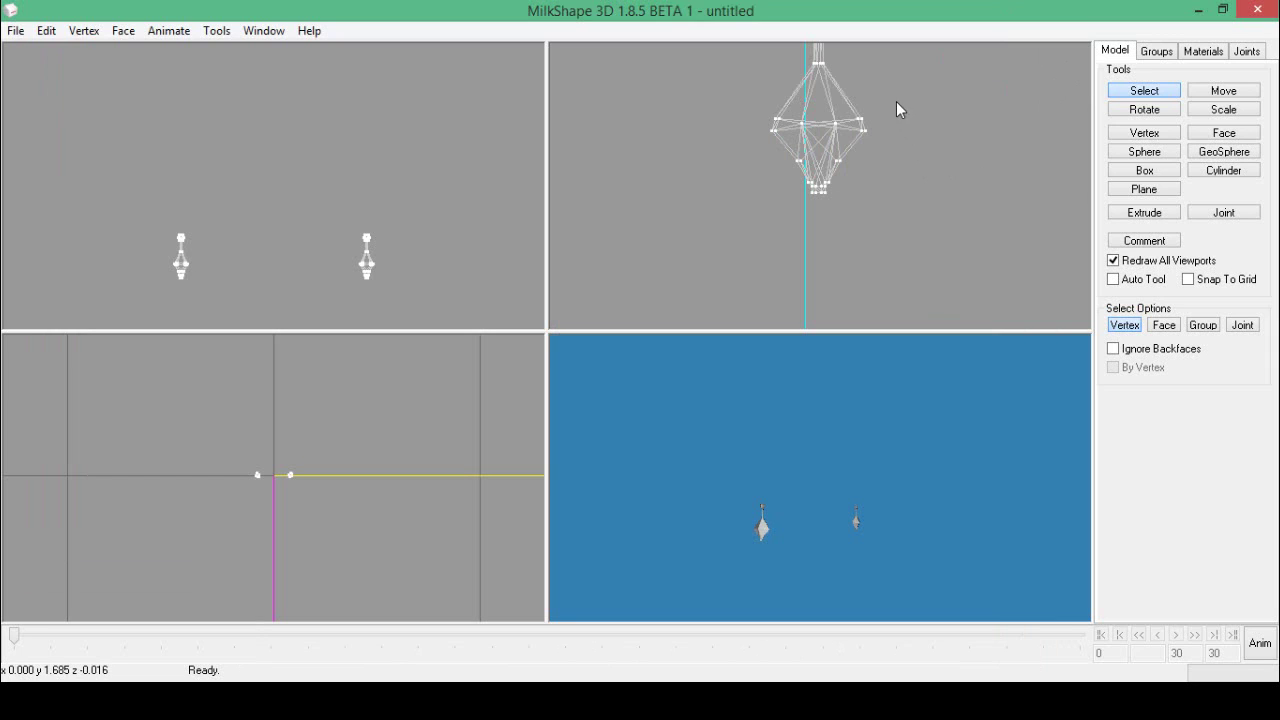
Step: Select the whole GEOM-00 earring group and duplicate it
{"action": "right_click_drag", "start_coordinate": [897, 103], "coordinate": [890, 192]}
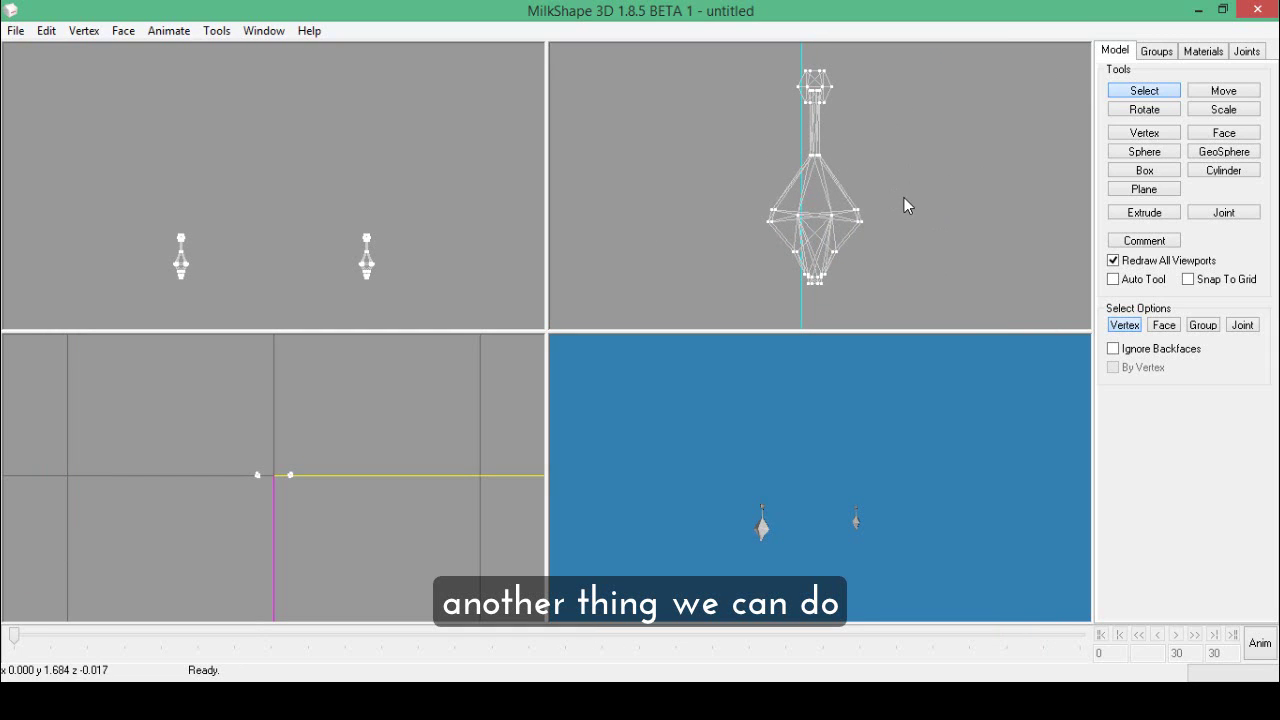
{"action": "left_click", "coordinate": [1157, 52]}
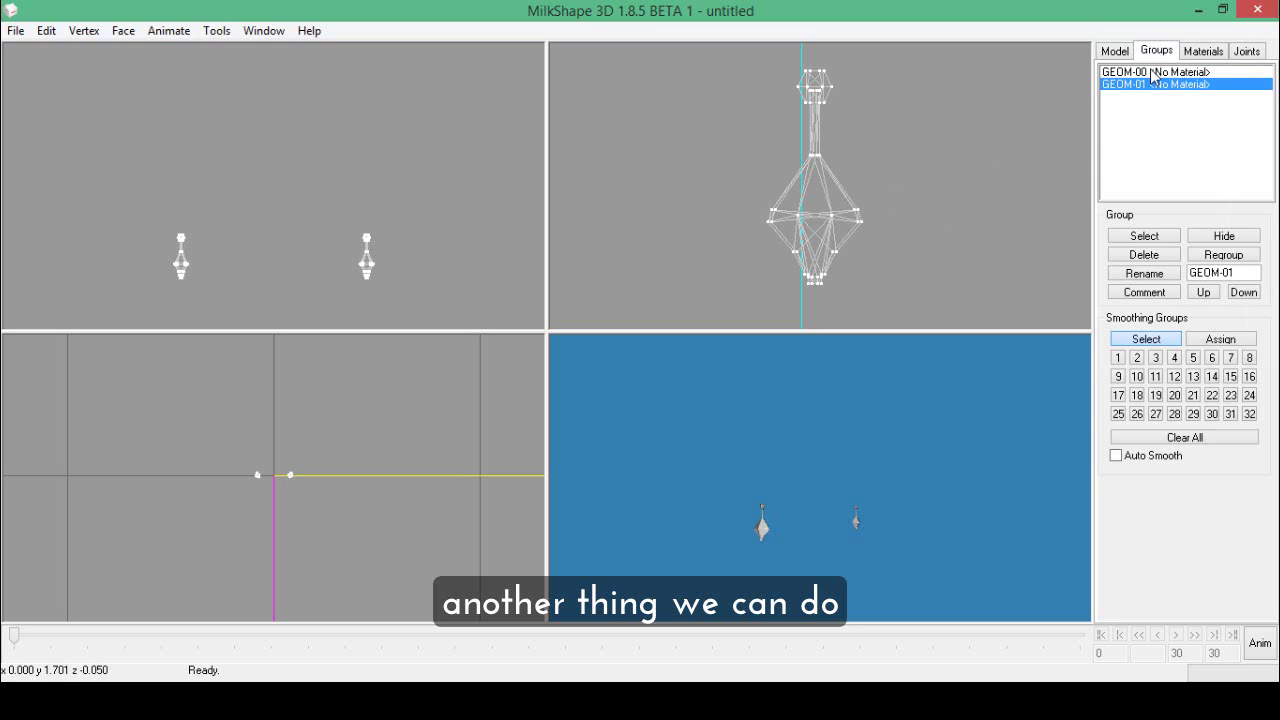
{"action": "left_click", "coordinate": [1140, 73]}
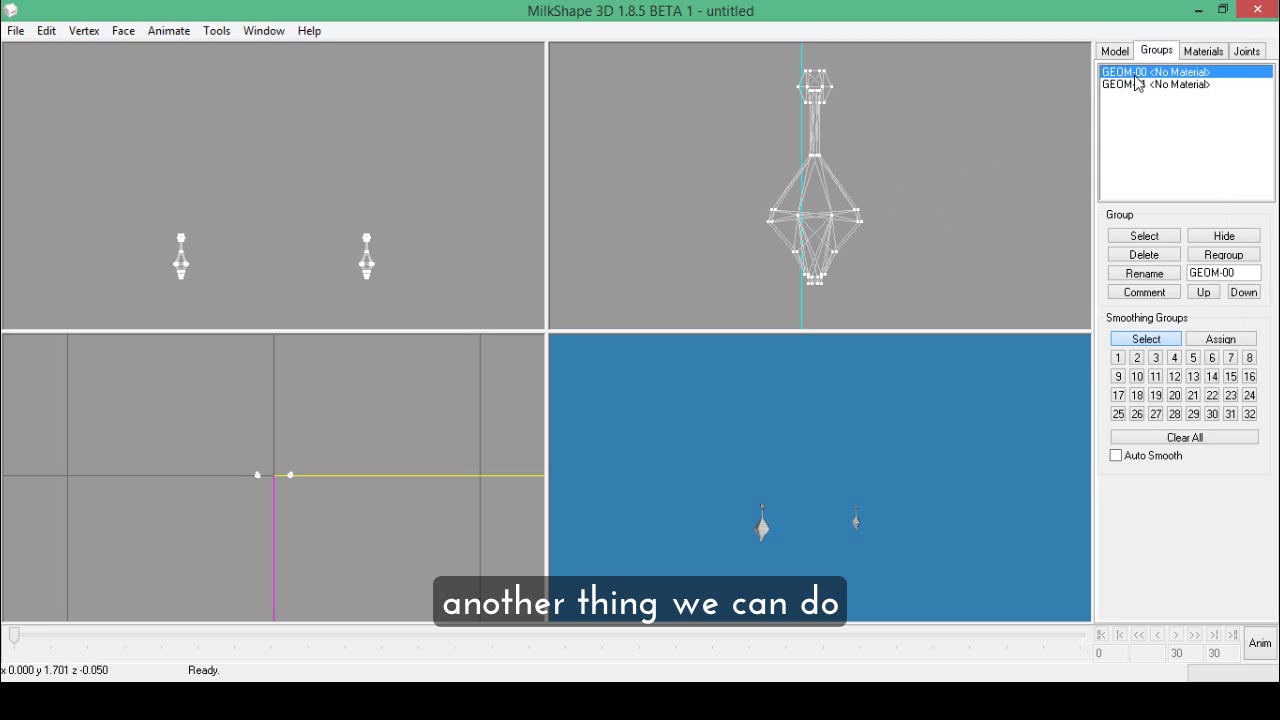
{"action": "left_click", "coordinate": [1144, 236]}
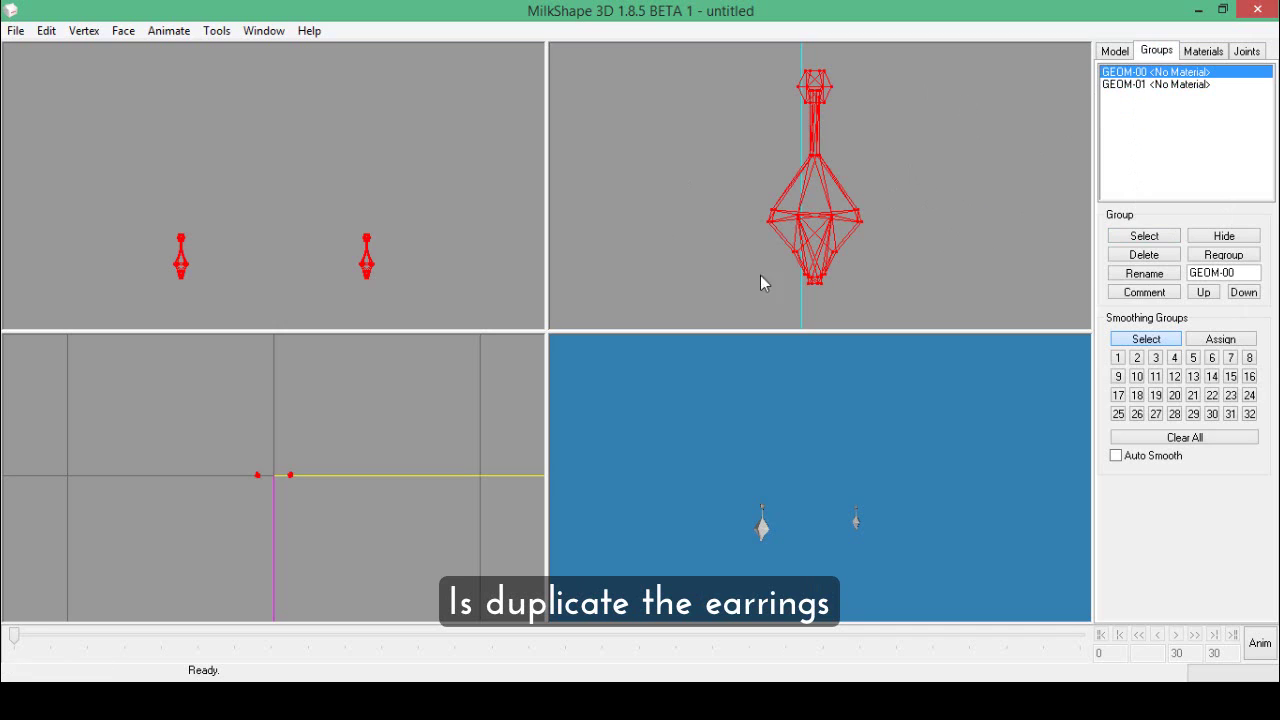
{"action": "left_click", "coordinate": [48, 31]}
{"action": "left_click", "coordinate": [62, 98]}
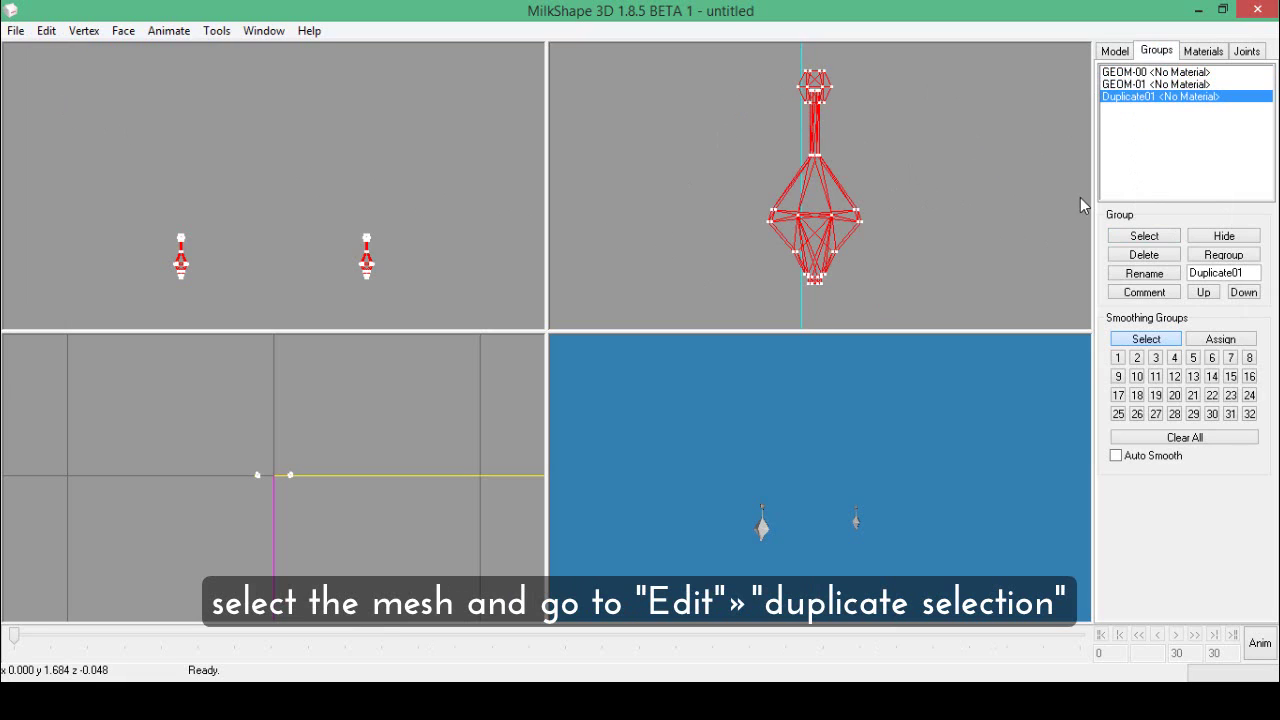
Step: Hide the original GEOM-00 group and delete the stud and stem vertices of the duplicate, keeping only the drop
{"action": "left_click", "coordinate": [1135, 73]}
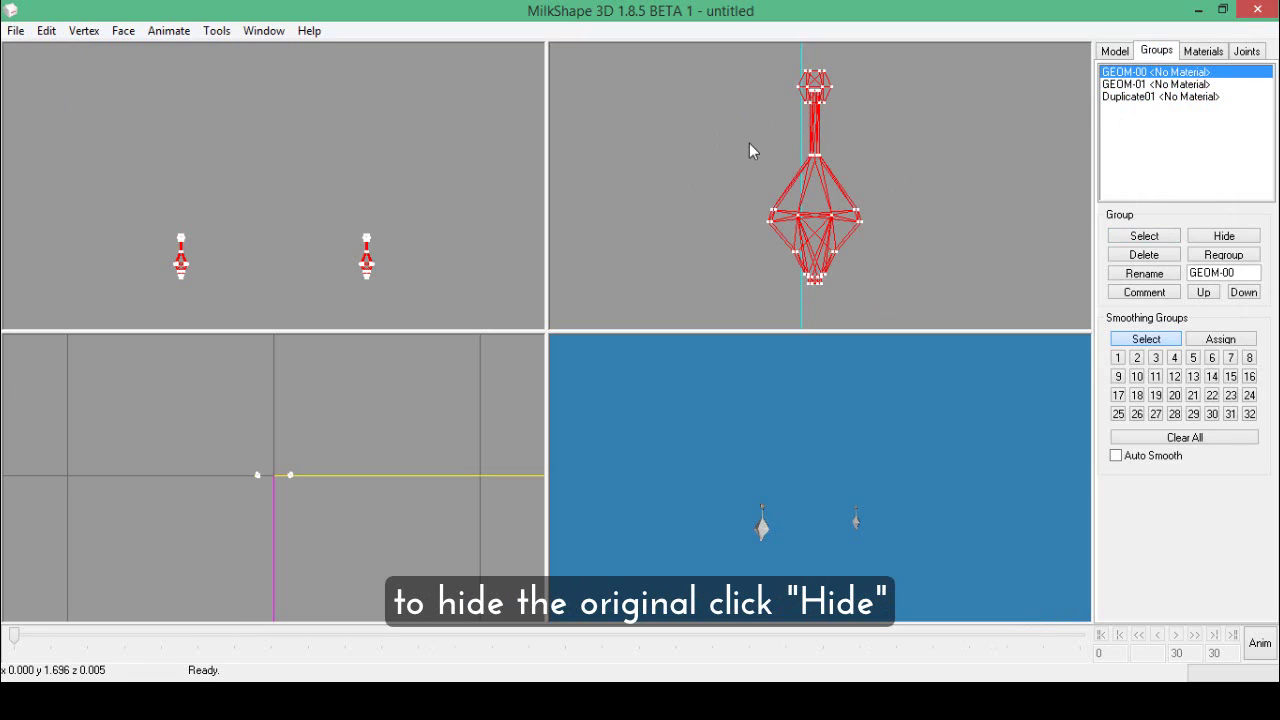
{"action": "left_click", "coordinate": [1218, 237]}
{"action": "left_click", "coordinate": [1115, 51]}
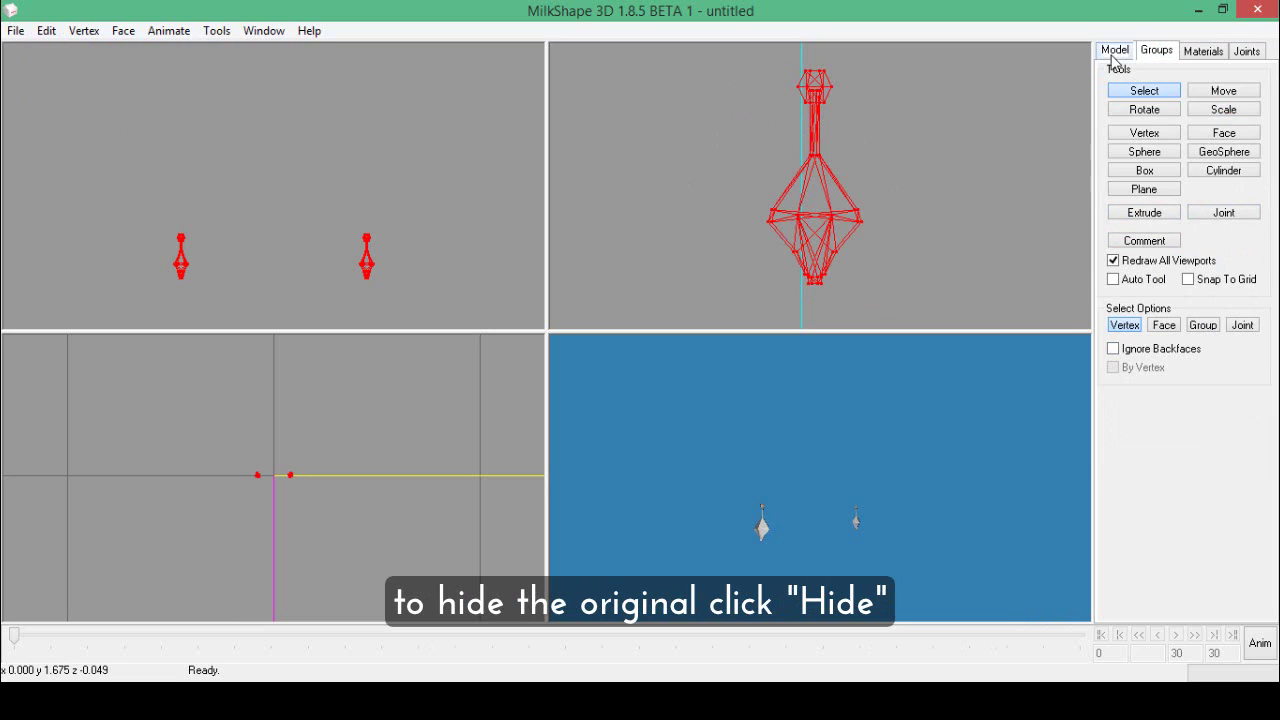
{"action": "left_click", "coordinate": [1141, 92]}
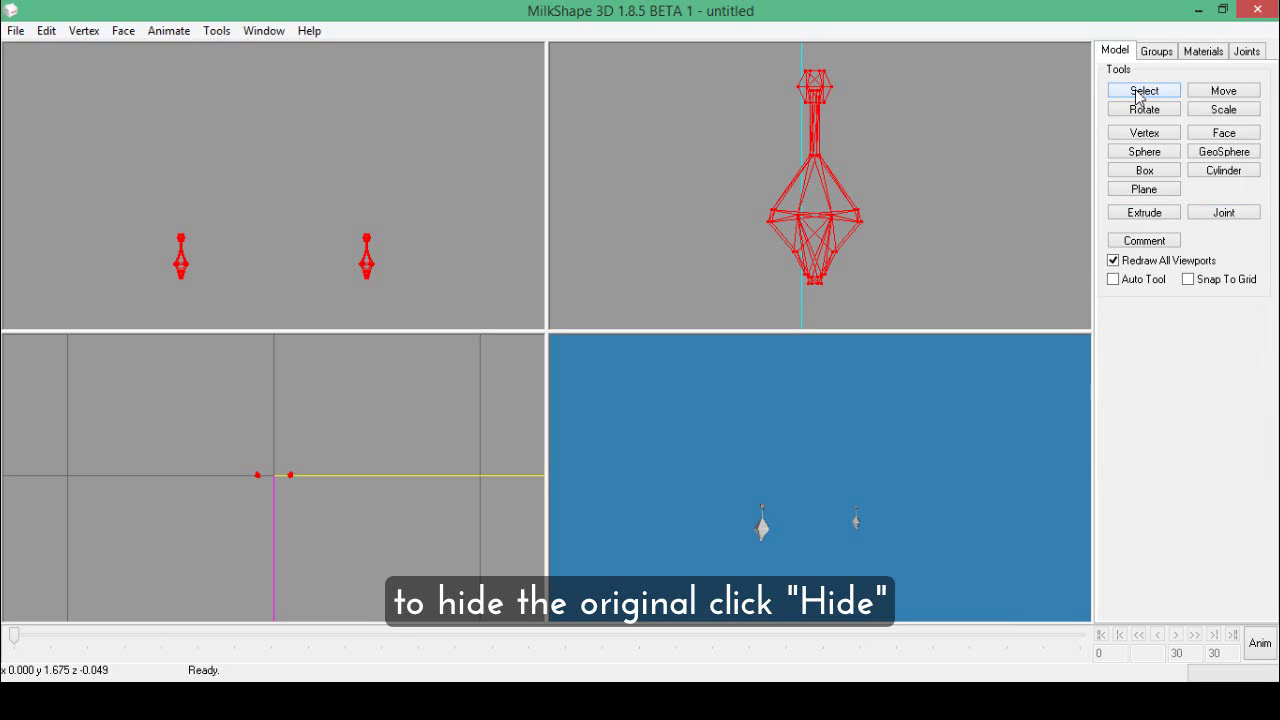
{"action": "left_click_drag", "start_coordinate": [758, 52], "coordinate": [876, 144]}
{"action": "key", "text": "Delete"}
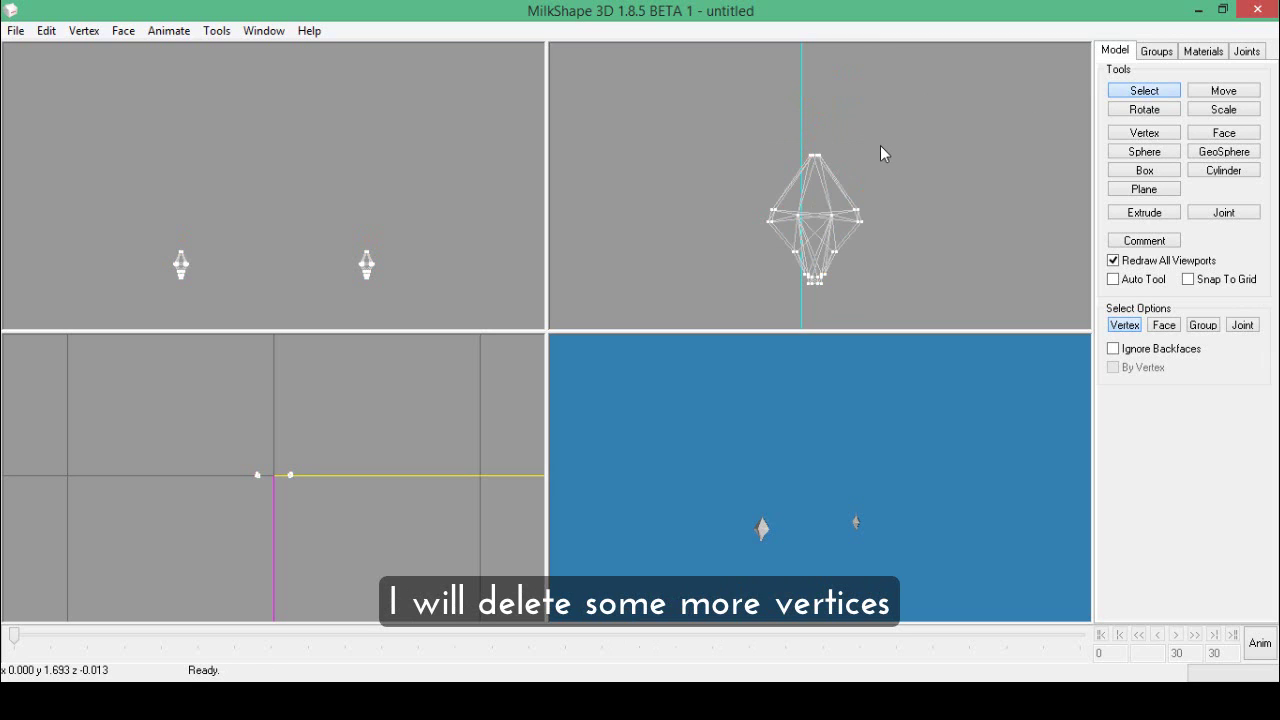
Step: Unhide the original GEOM-00 earrings and select only the Duplicate01 group
{"action": "left_click", "coordinate": [1153, 54]}
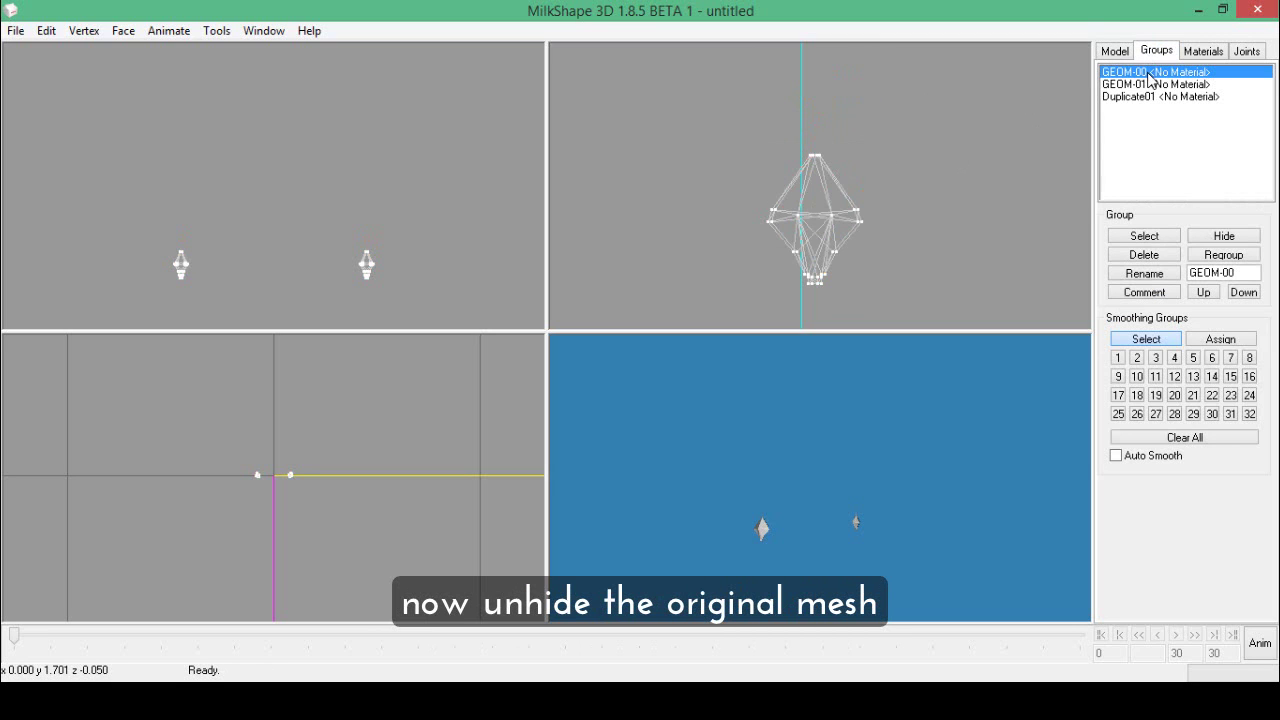
{"action": "left_click", "coordinate": [1225, 237]}
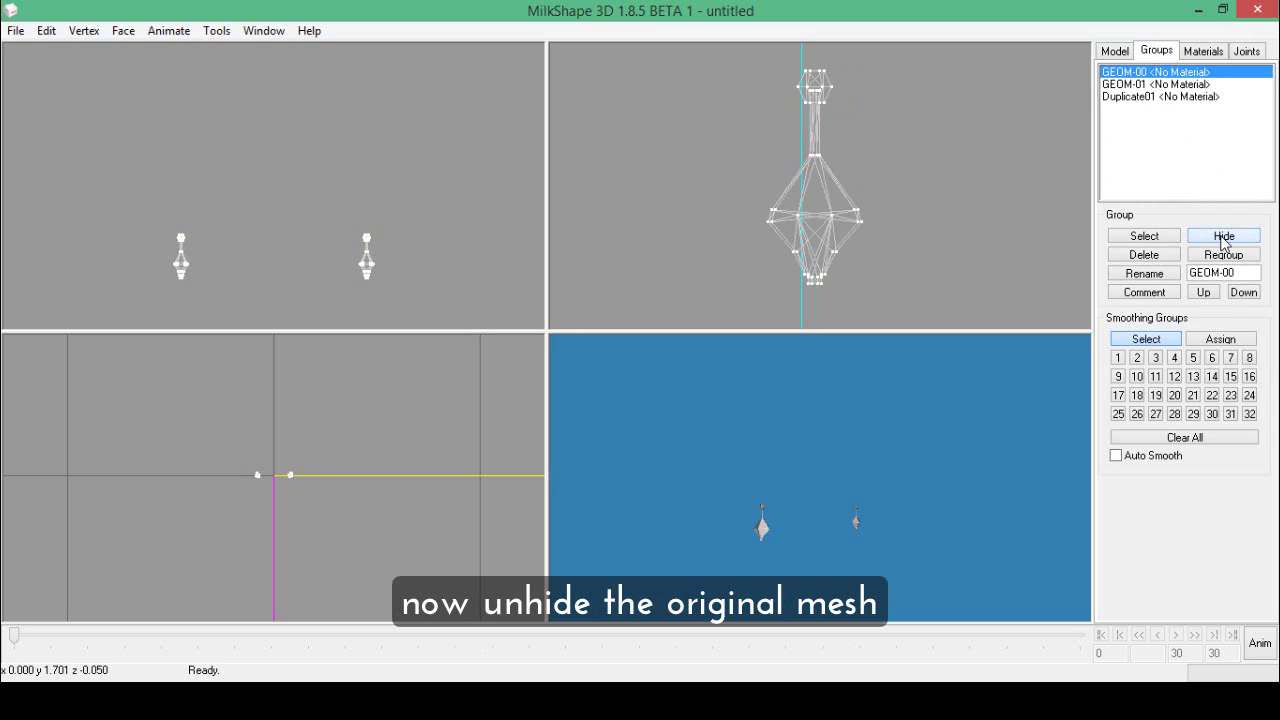
{"action": "left_click", "coordinate": [1139, 97]}
{"action": "left_click", "coordinate": [1144, 236]}
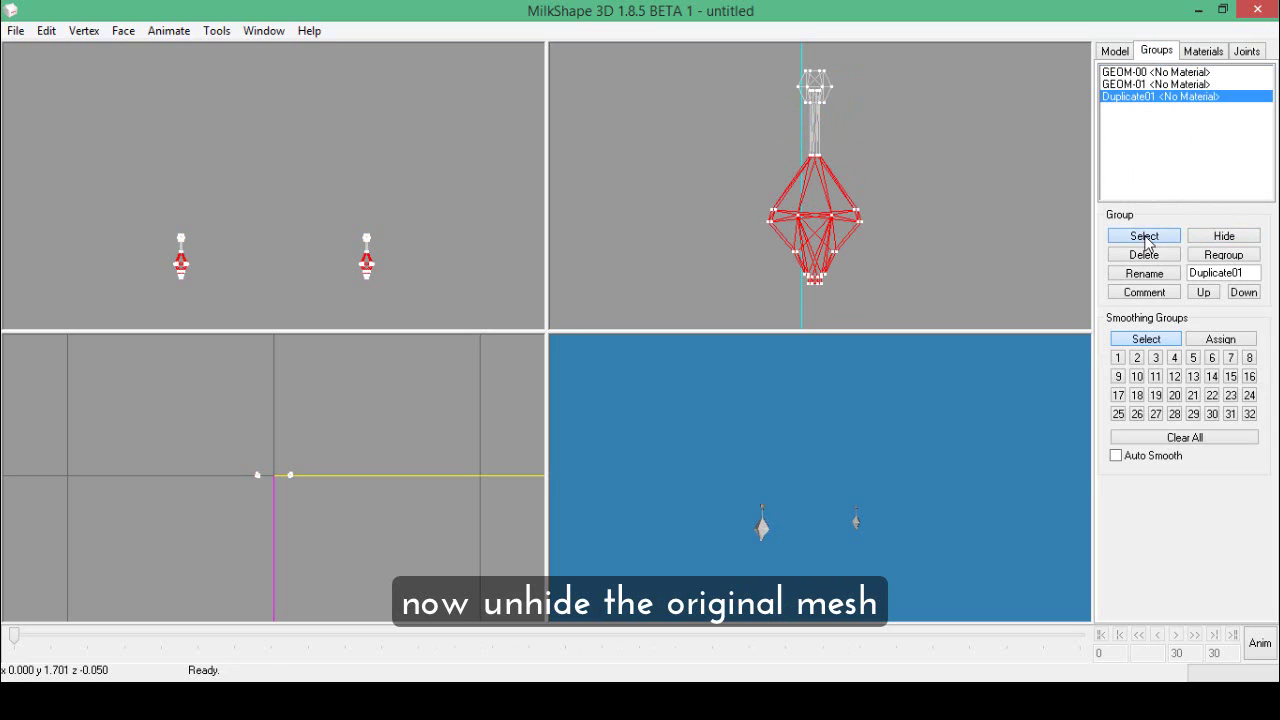
Step: Move the Duplicate01 drops down along the Y axis only, so they hang directly beneath the original drops
{"action": "left_click", "coordinate": [1118, 52]}
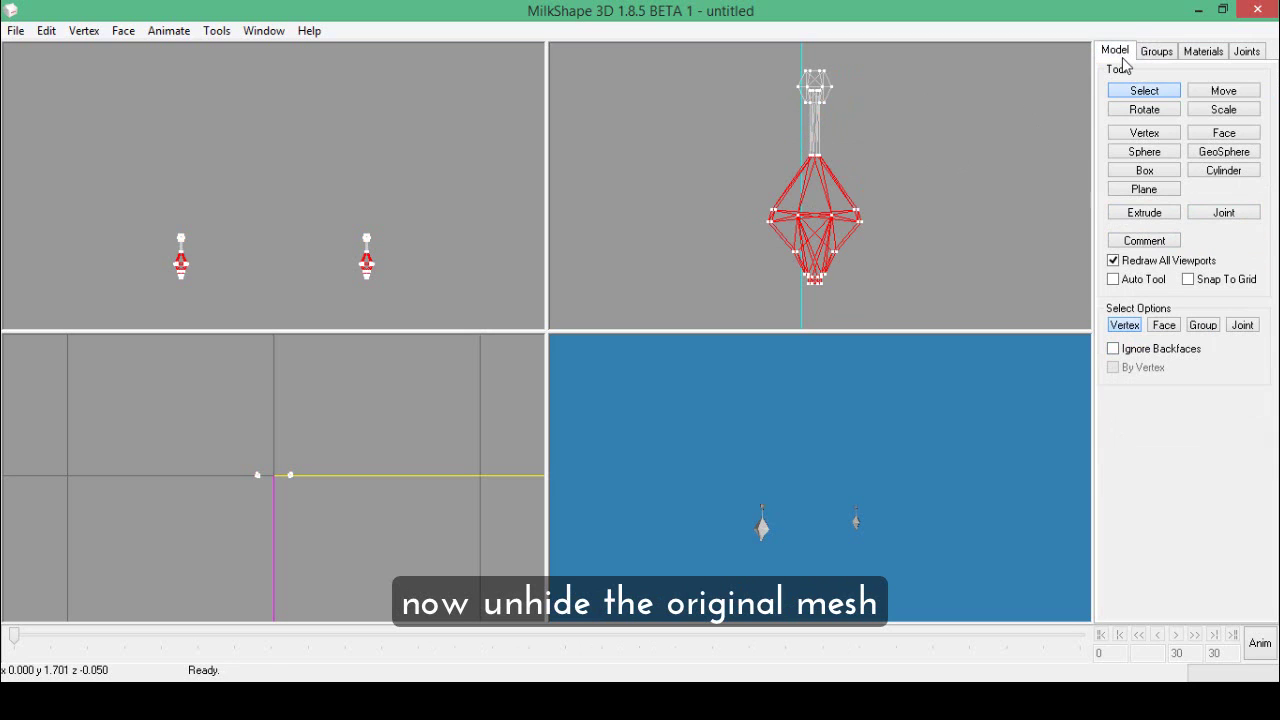
{"action": "left_click", "coordinate": [1222, 97]}
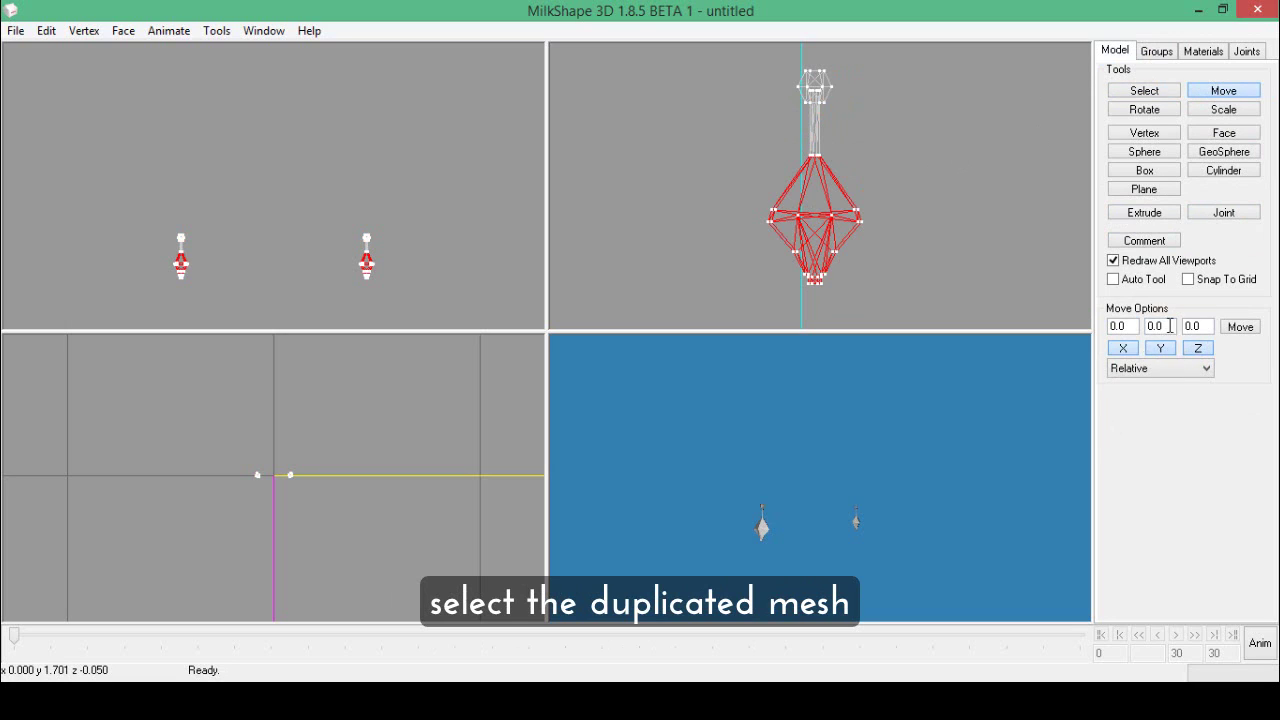
{"action": "left_click", "coordinate": [1123, 349]}
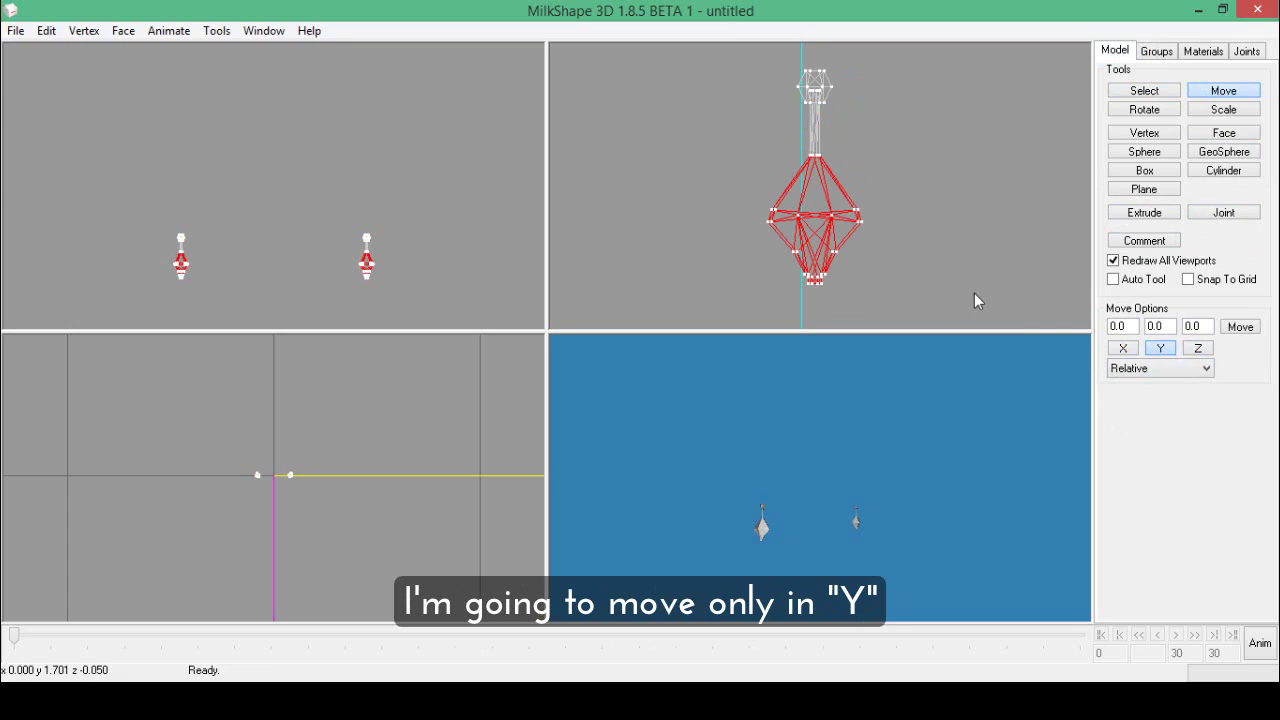
{"action": "left_click_drag", "start_coordinate": [933, 141], "coordinate": [934, 265]}
{"action": "left_click_drag", "start_coordinate": [886, 470], "coordinate": [928, 551]}
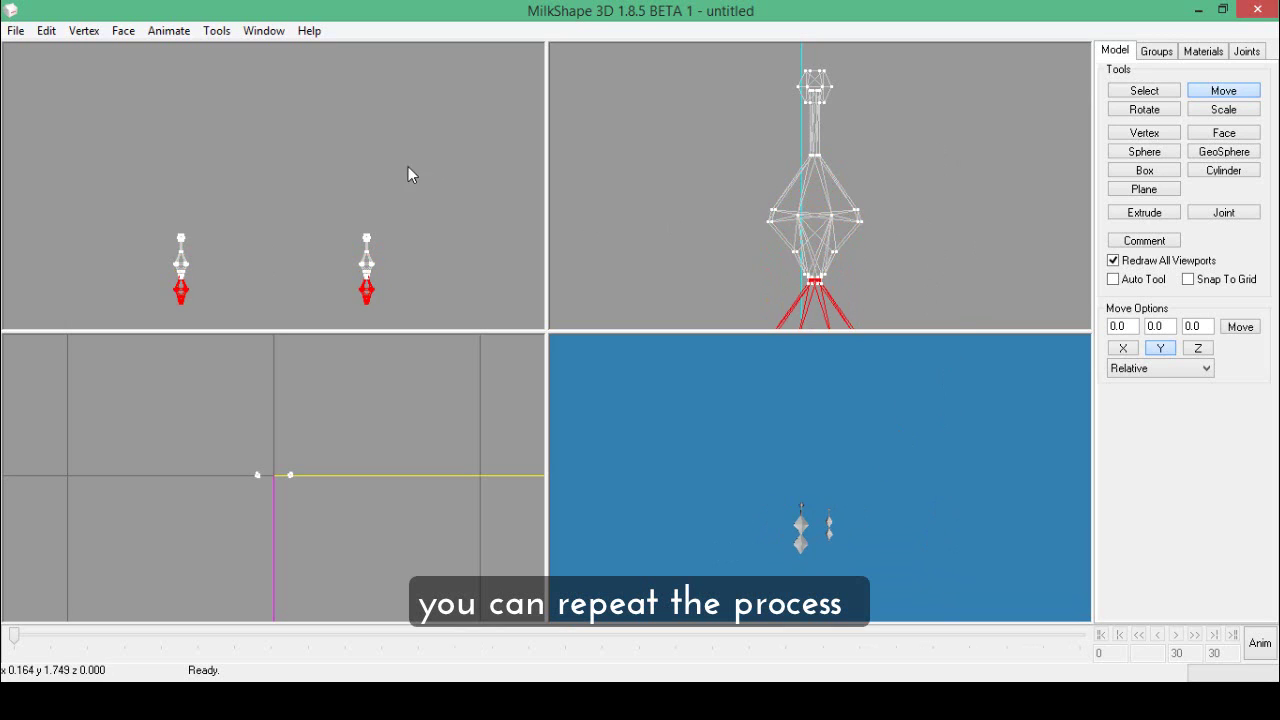
Step: Duplicate the selected Duplicate01 drops and move the copies down along the Y axis to hang directly beneath them as a third tier
{"action": "left_click", "coordinate": [47, 31]}
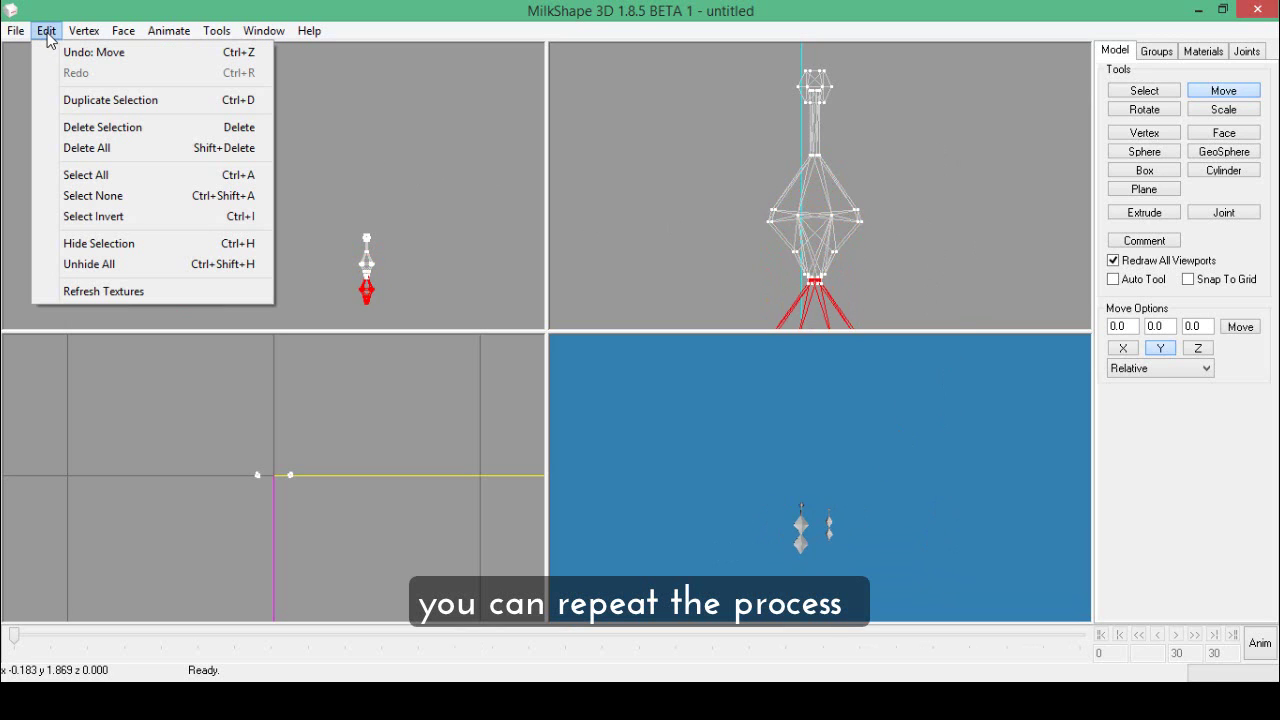
{"action": "left_click", "coordinate": [68, 100]}
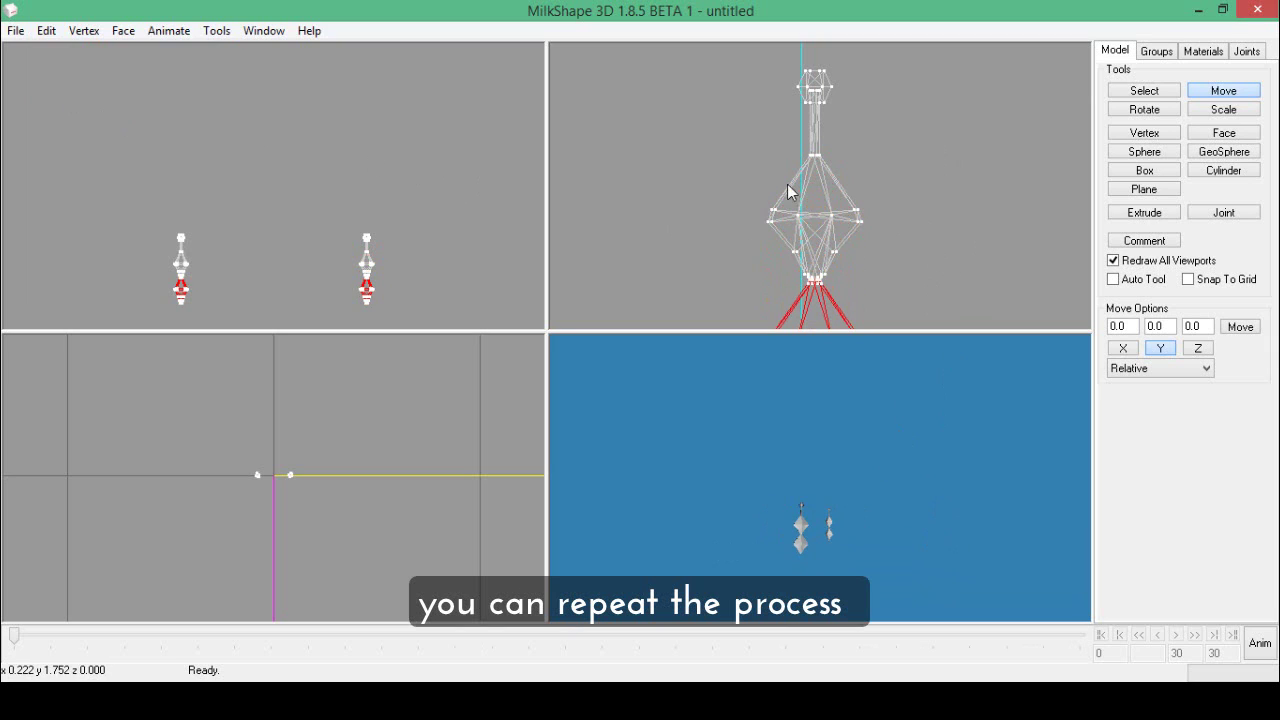
{"action": "left_click", "coordinate": [1225, 96]}
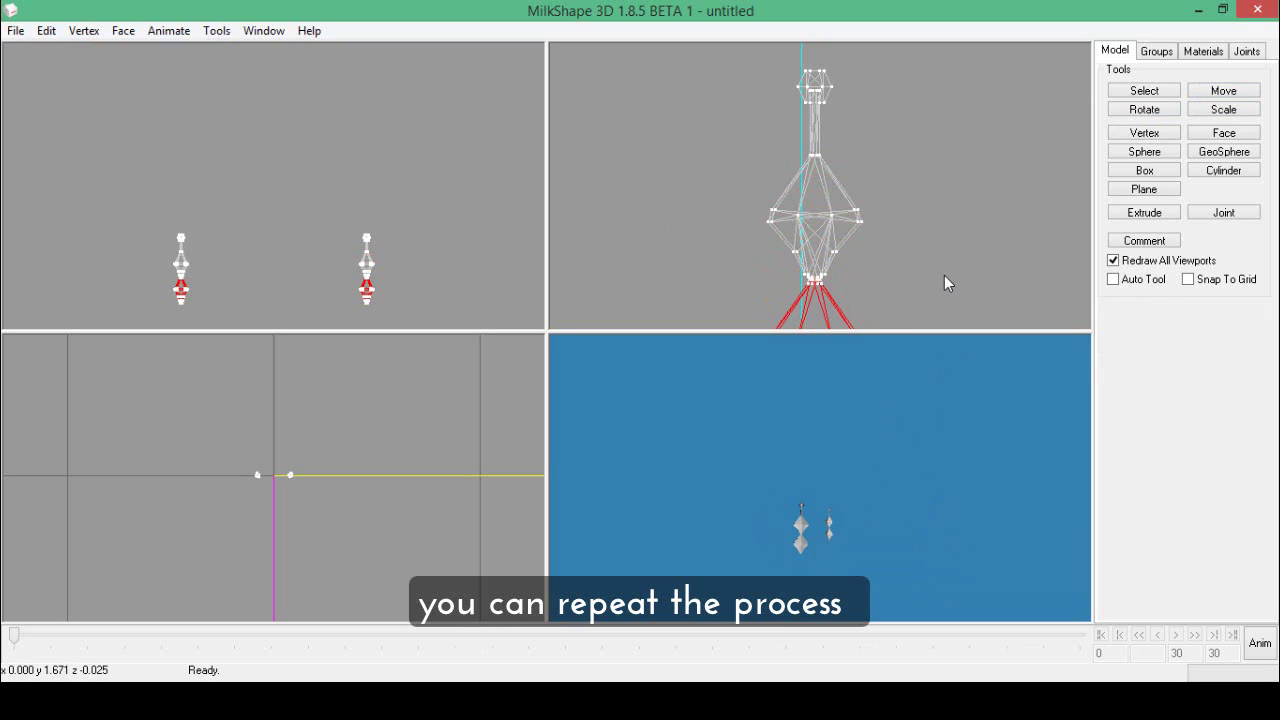
{"action": "left_click_drag", "start_coordinate": [944, 275], "coordinate": [917, 236], "text": "ctrl"}
{"action": "left_click", "coordinate": [1232, 93]}
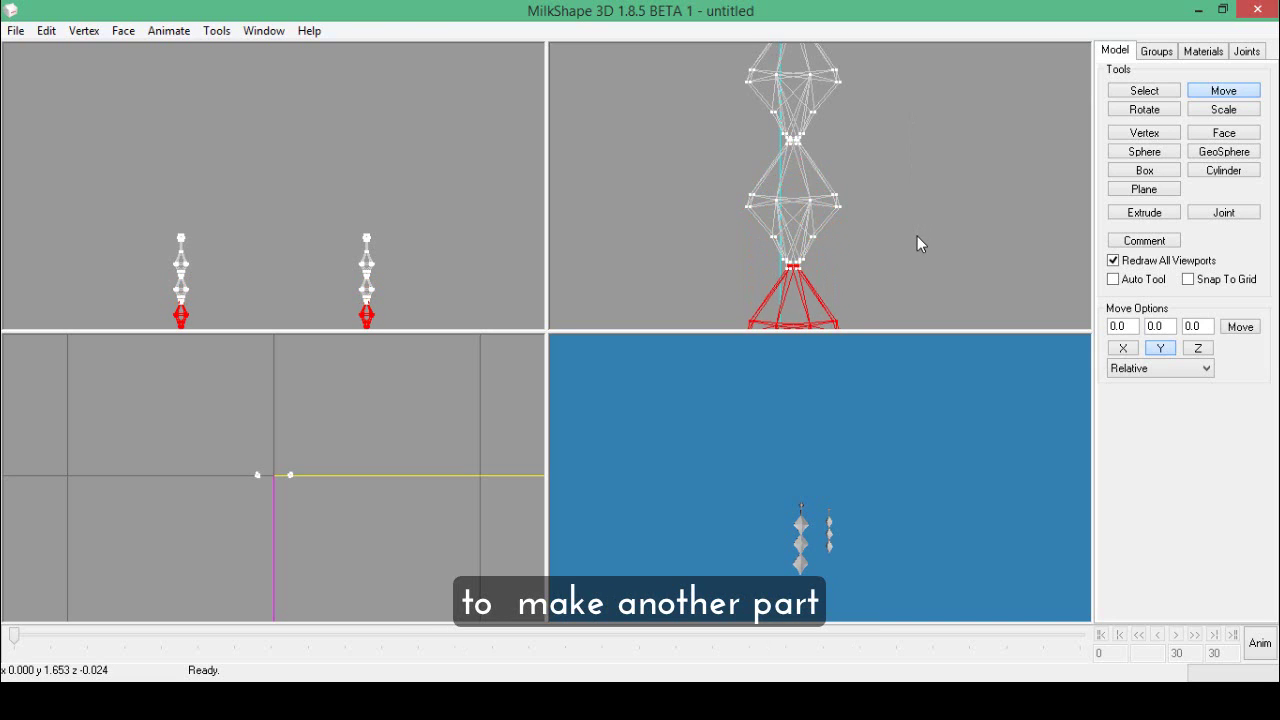
{"action": "left_click_drag", "start_coordinate": [951, 493], "coordinate": [1168, 170]}
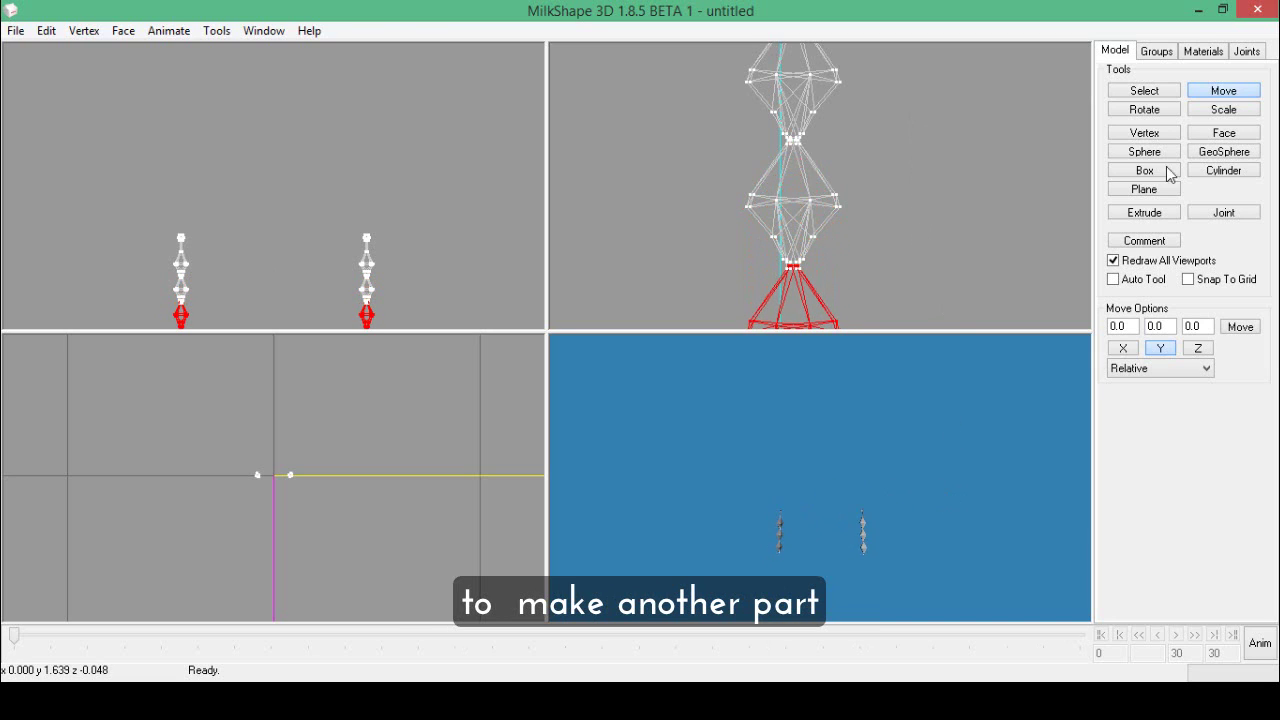
Step: Unhide the GEOM-01 head group to check the earrings' length against it, and delete the head group
{"action": "left_click", "coordinate": [1157, 51]}
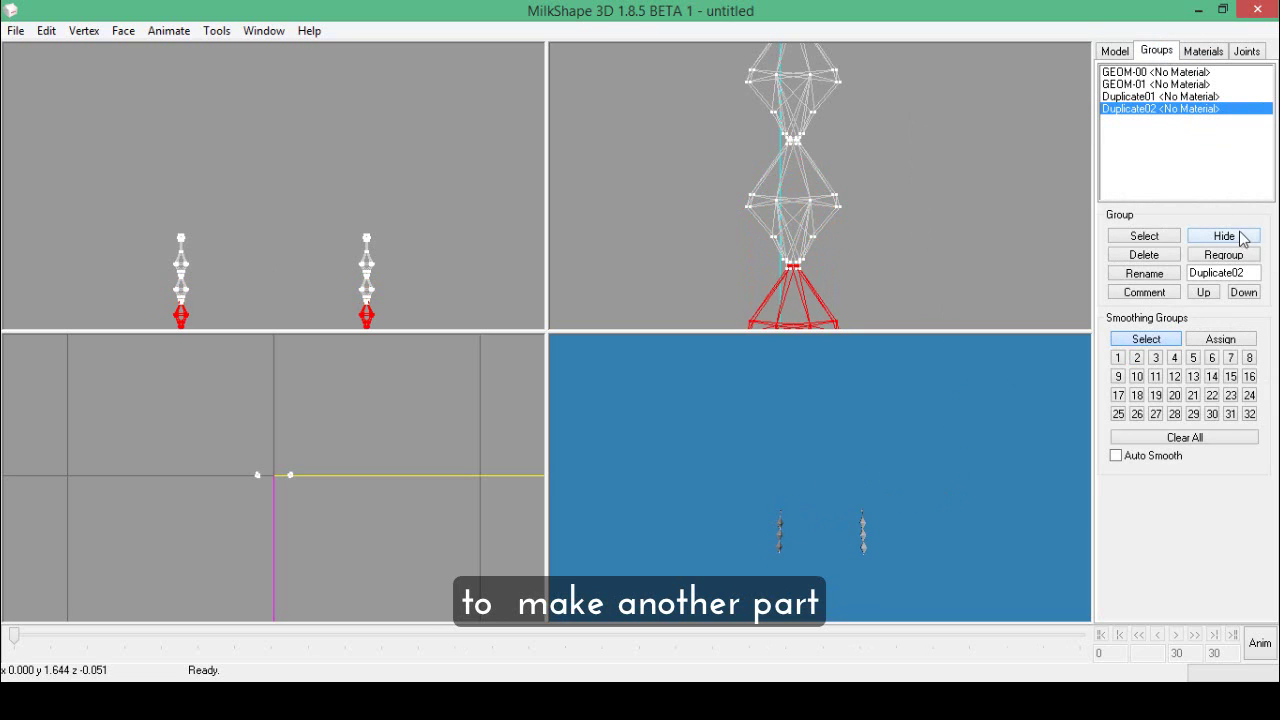
{"action": "left_click", "coordinate": [1150, 84]}
{"action": "left_click", "coordinate": [1225, 236]}
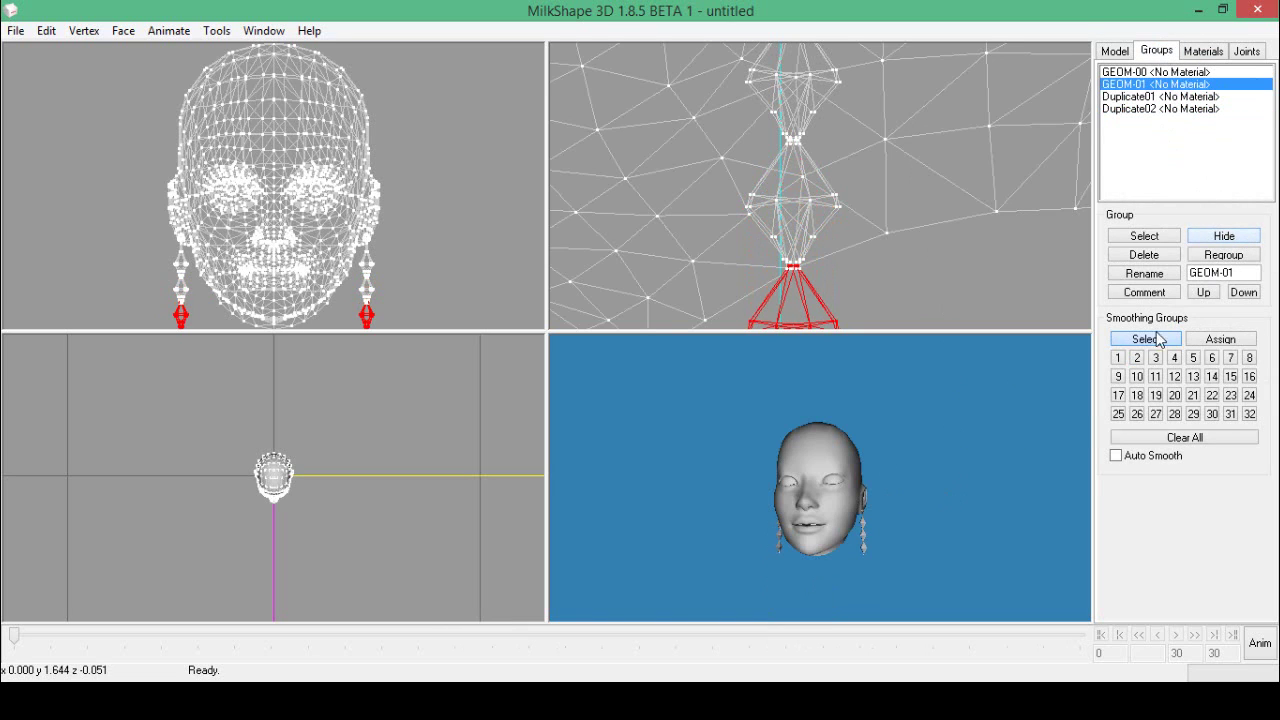
{"action": "left_click_drag", "start_coordinate": [947, 497], "coordinate": [985, 505]}
{"action": "mouse_move", "coordinate": [922, 506]}
{"action": "left_mouse_down"}
{"action": "mouse_move", "coordinate": [670, 506]}
{"action": "mouse_move", "coordinate": [983, 508]}
{"action": "mouse_move", "coordinate": [688, 498]}
{"action": "mouse_move", "coordinate": [902, 502]}
{"action": "left_mouse_up"}
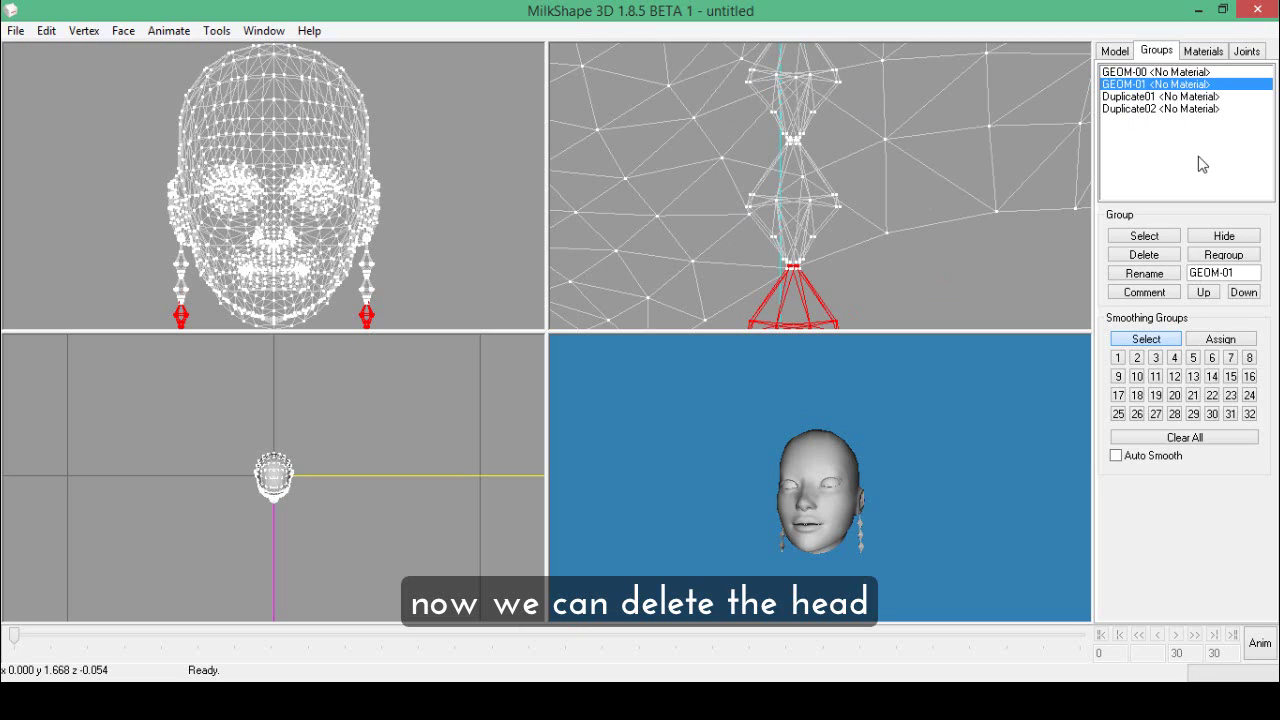
{"action": "left_click", "coordinate": [1144, 254]}
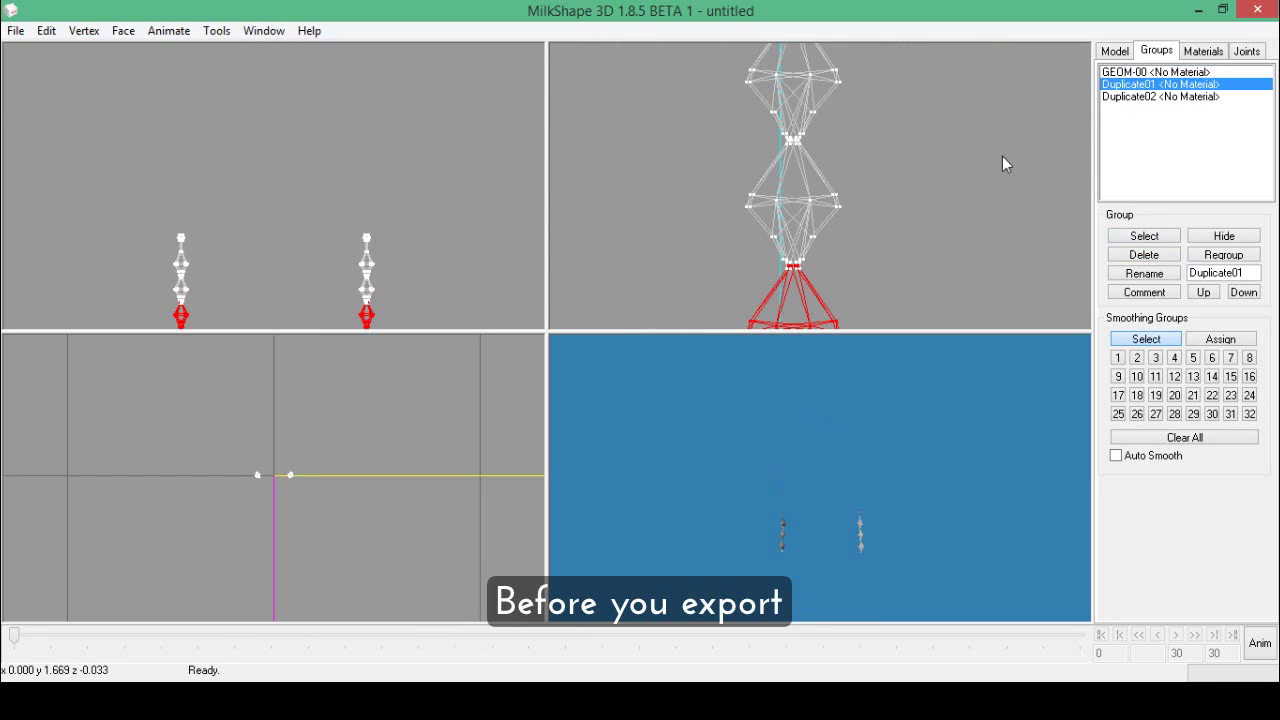
Step: Select the GEOM-00, Duplicate01 and Duplicate02 groups together and regroup them into a single group
{"action": "left_click", "coordinate": [1126, 72]}
{"action": "left_click", "coordinate": [1144, 236]}
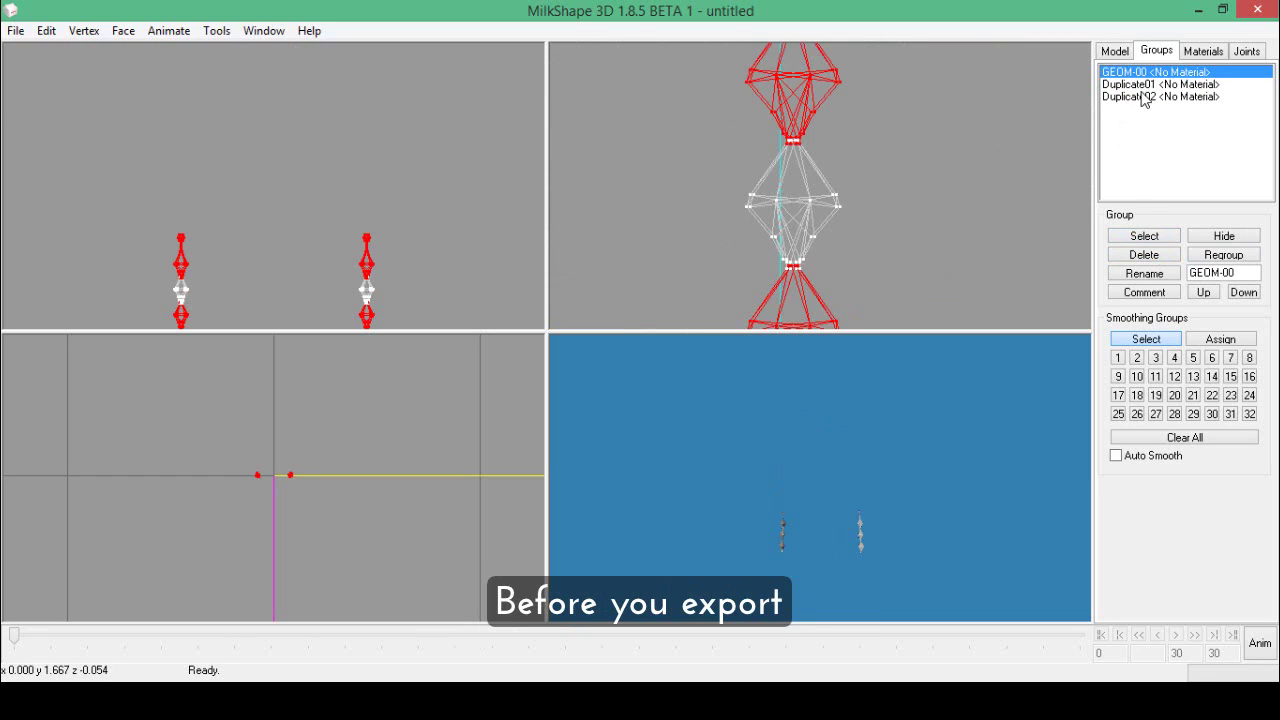
{"action": "left_click", "coordinate": [1146, 86]}
{"action": "left_click", "coordinate": [1145, 236]}
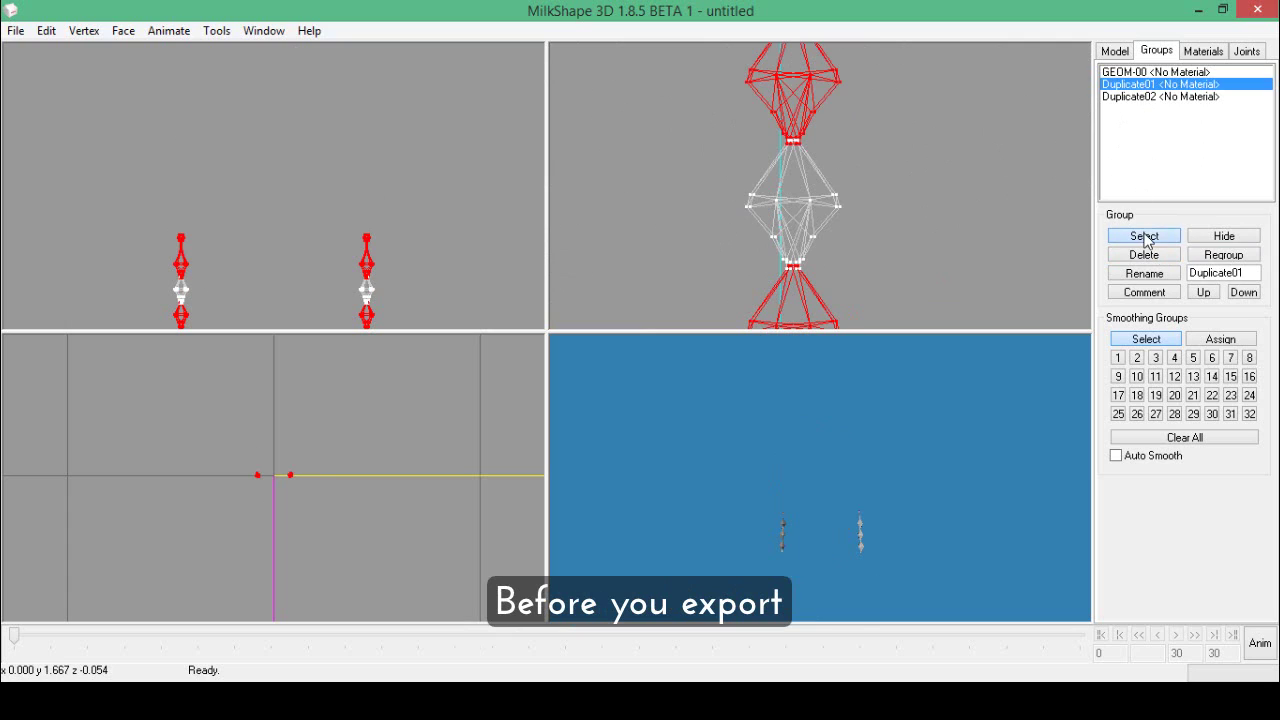
{"action": "left_click", "coordinate": [1222, 257]}
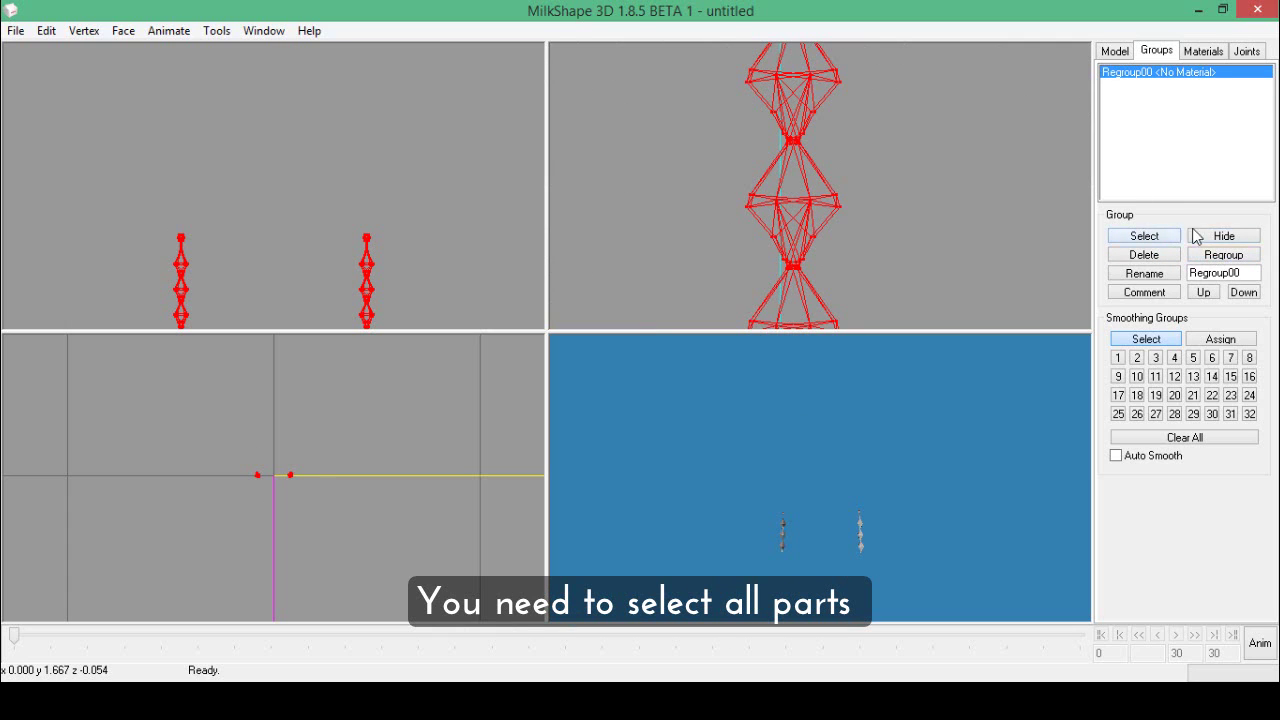
Step: Export the earrings as a Sims 3 GEOM file named S3_Kiara24_yfAcc_EarringsDrop_lod0.simgeom in the DropEarrings folder
{"action": "left_click", "coordinate": [17, 36]}
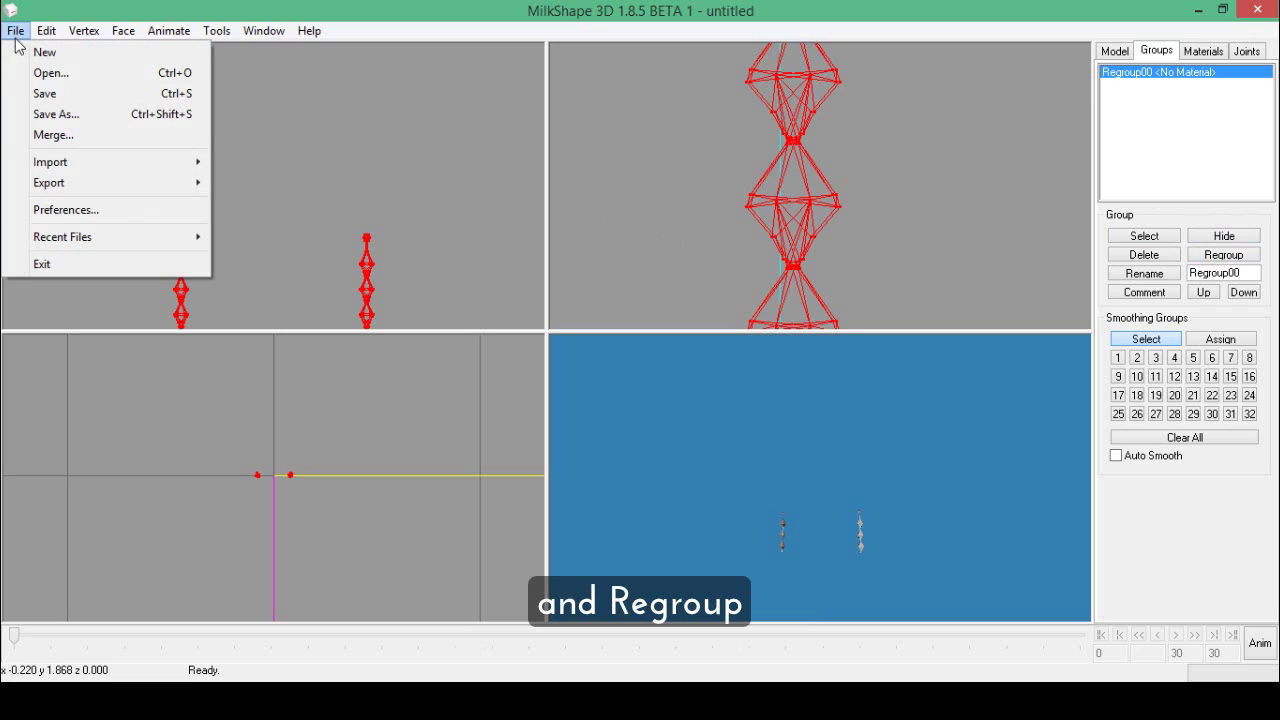
{"action": "mouse_move", "coordinate": [115, 186]}
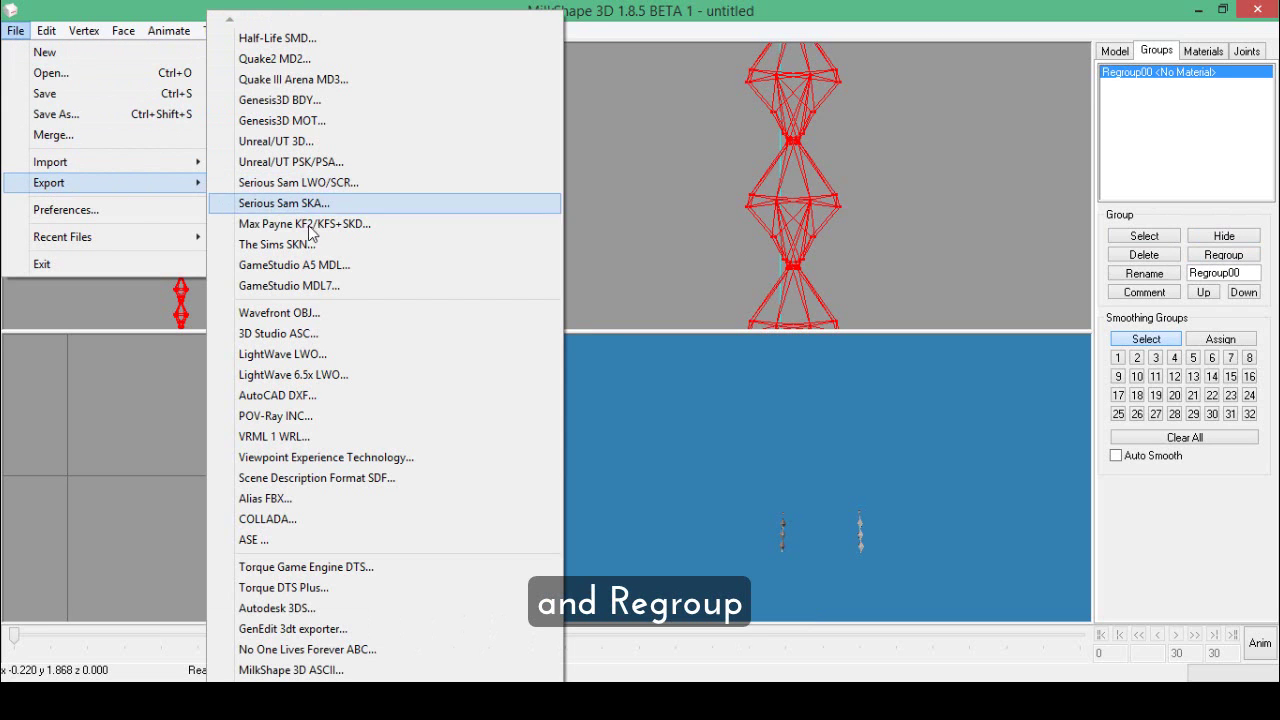
{"action": "mouse_move", "coordinate": [385, 690]}
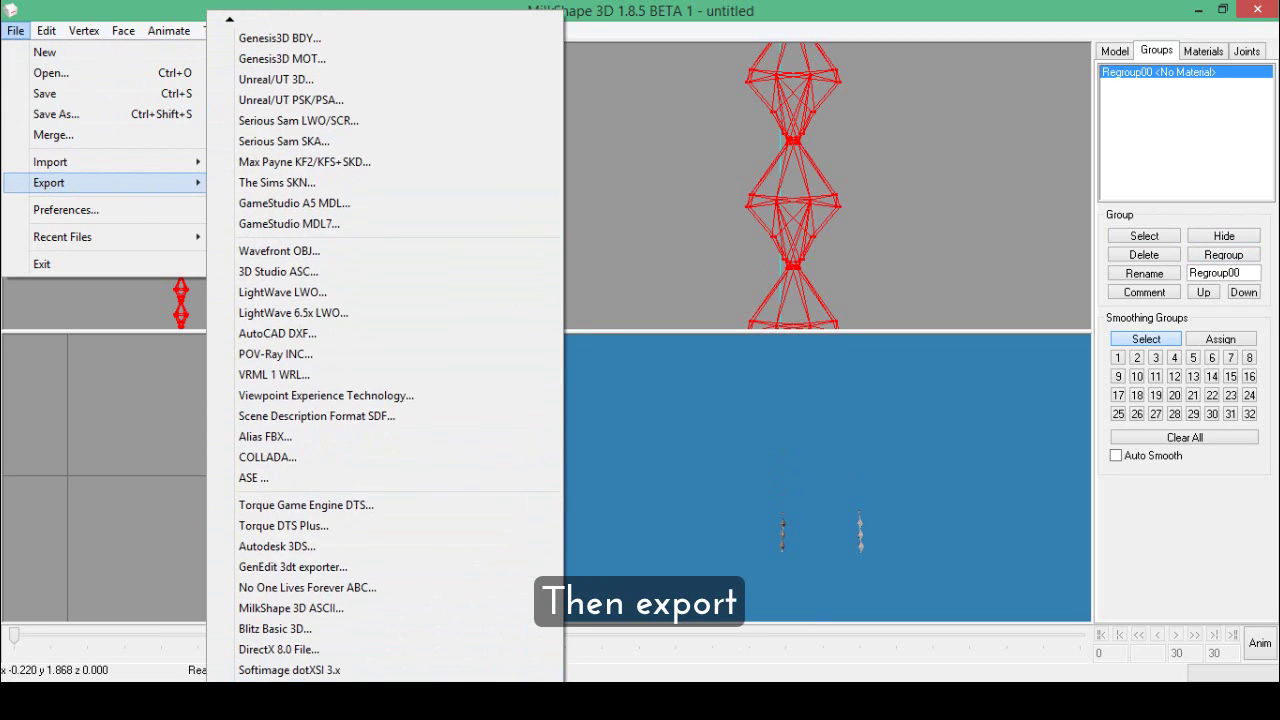
{"action": "left_click", "coordinate": [300, 651]}
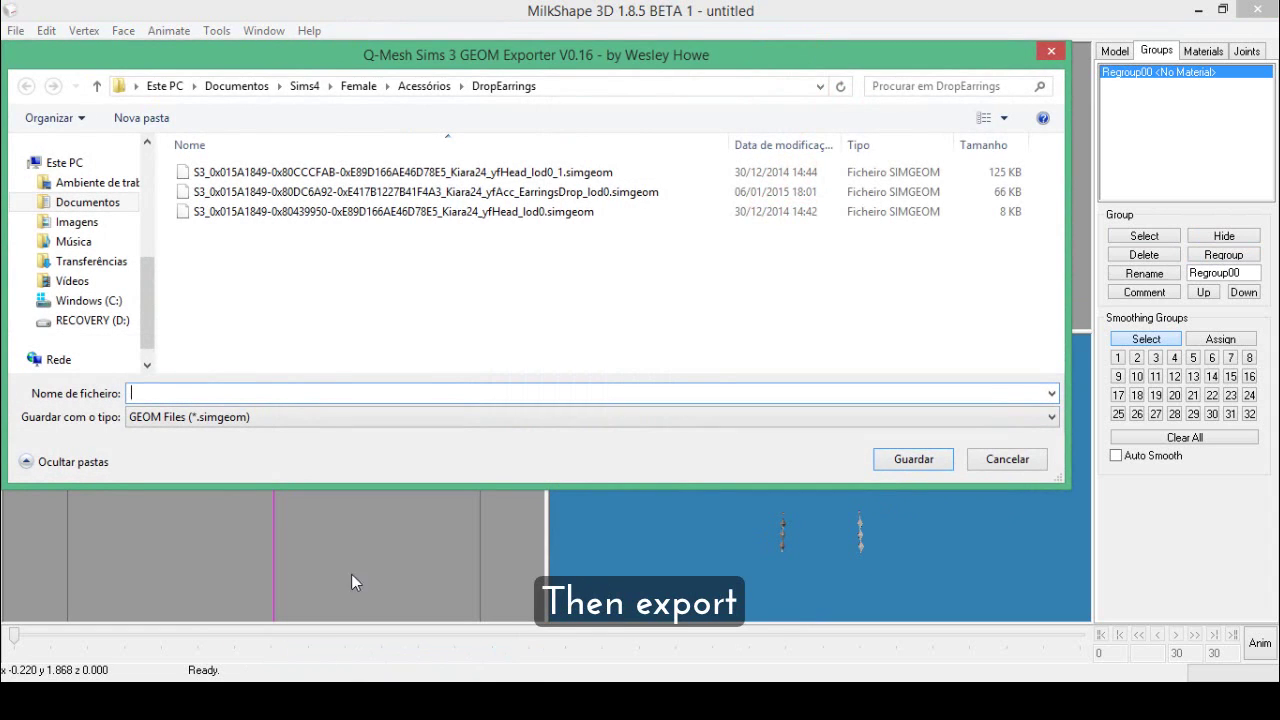
{"action": "left_click", "coordinate": [430, 192]}
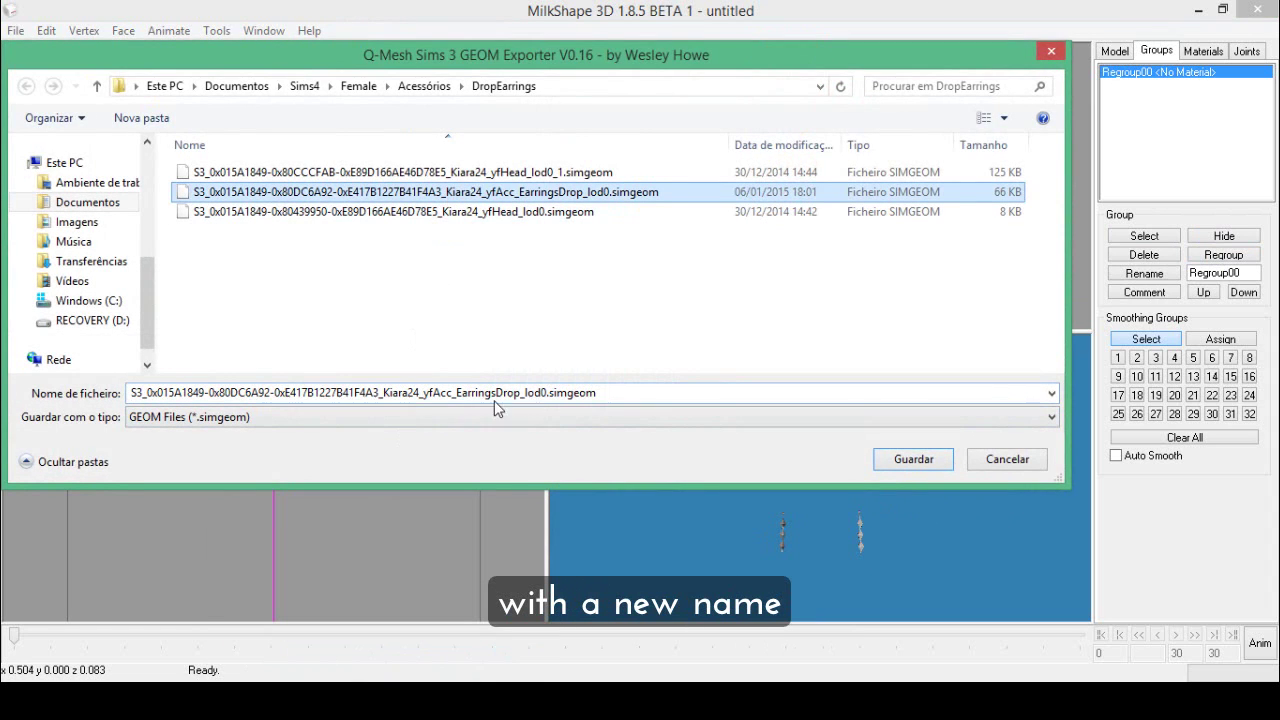
{"action": "double_click", "coordinate": [388, 393]}
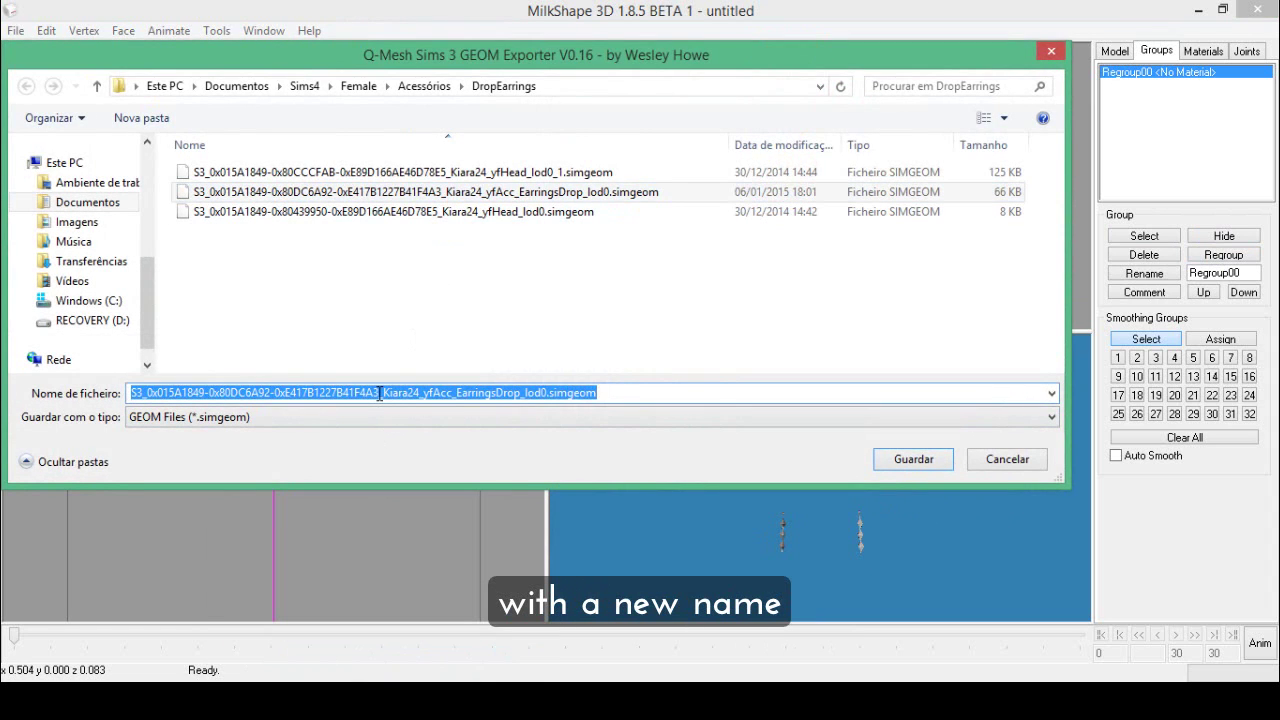
{"action": "left_click_drag", "start_coordinate": [381, 393], "coordinate": [147, 397]}
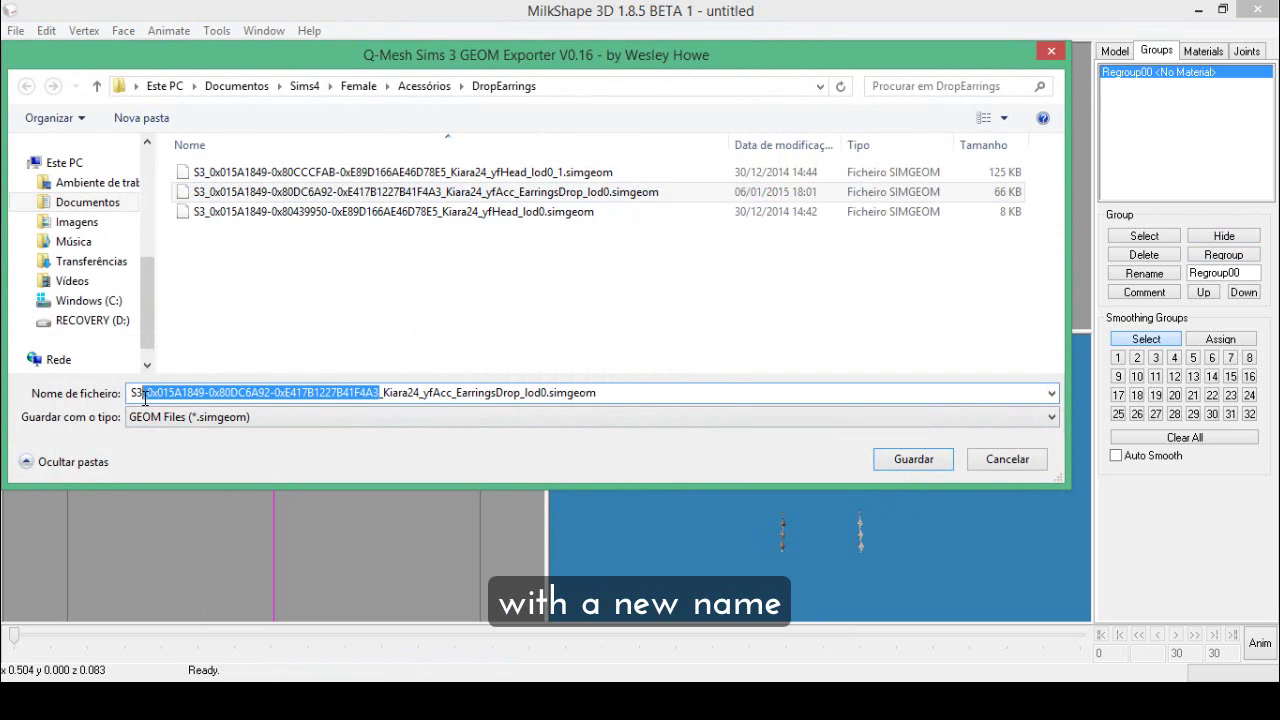
{"action": "key", "text": "BackSpace"}
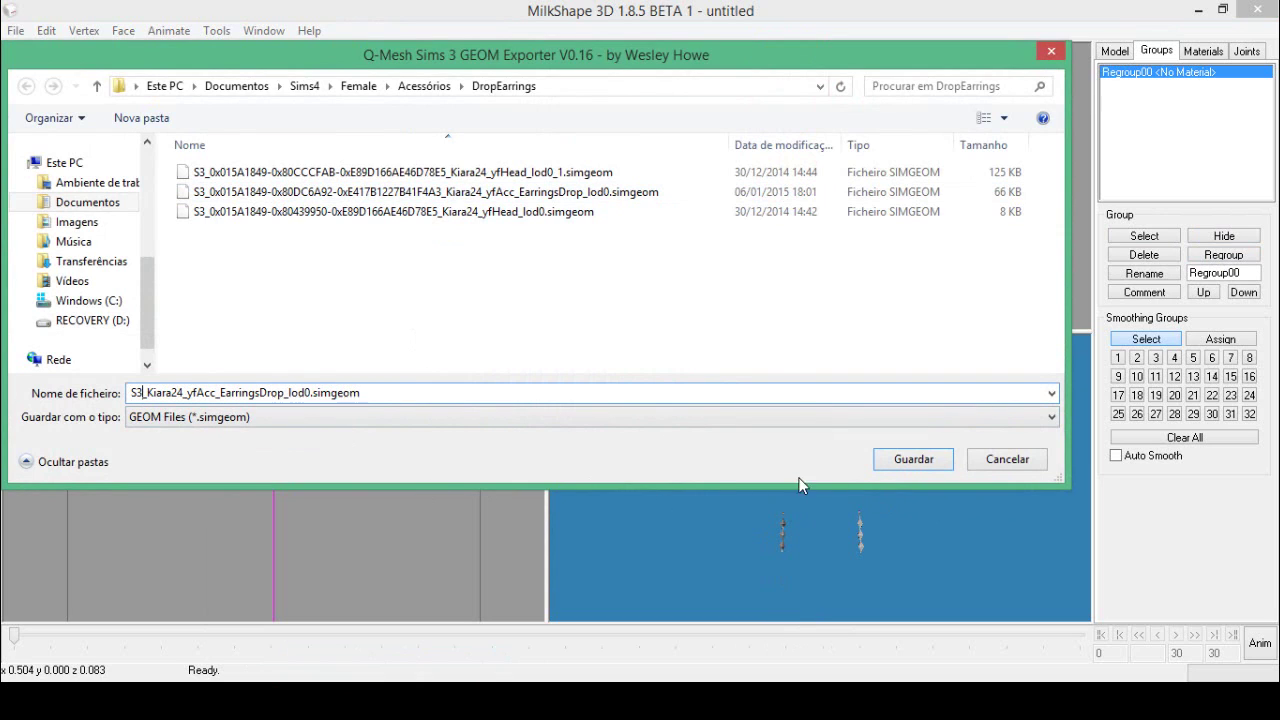
{"action": "left_click", "coordinate": [912, 460]}
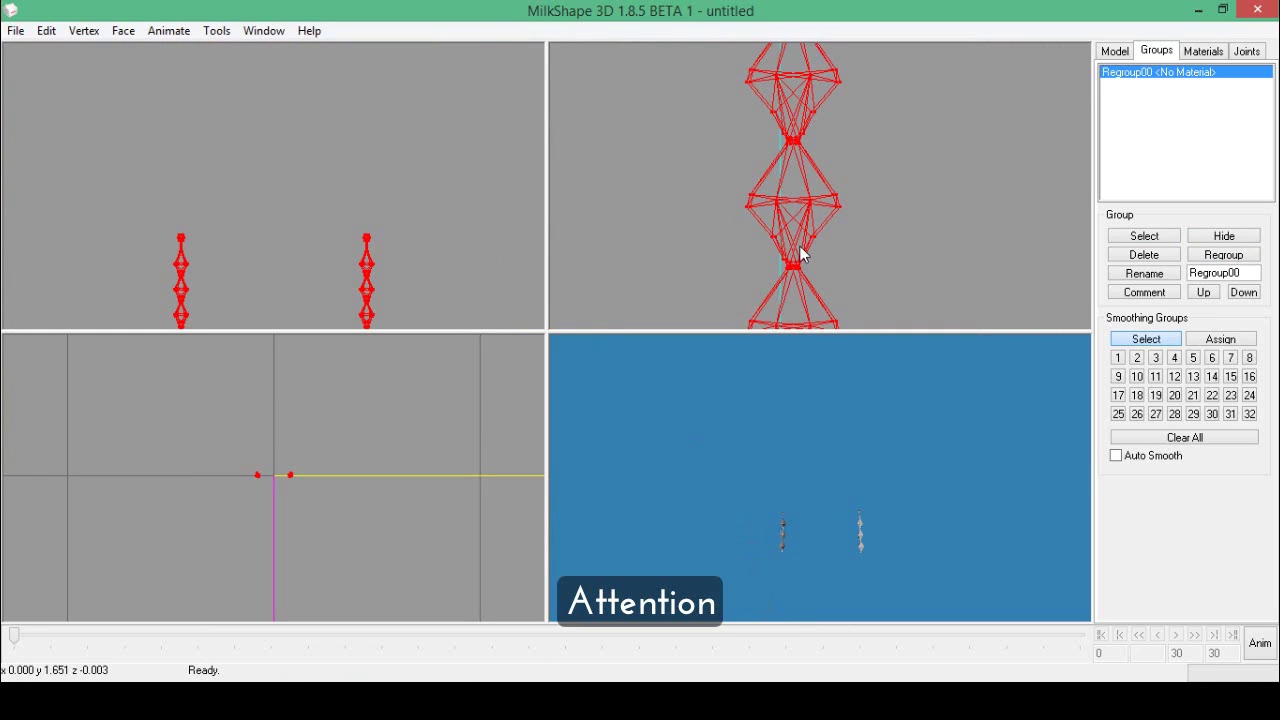
Step: Switch to TS4 CAS Mesh Tools and export the original EarringsDrop_lod0 mesh in S4 format under its suggested file name
{"action": "key", "text": "alt+Tab"}
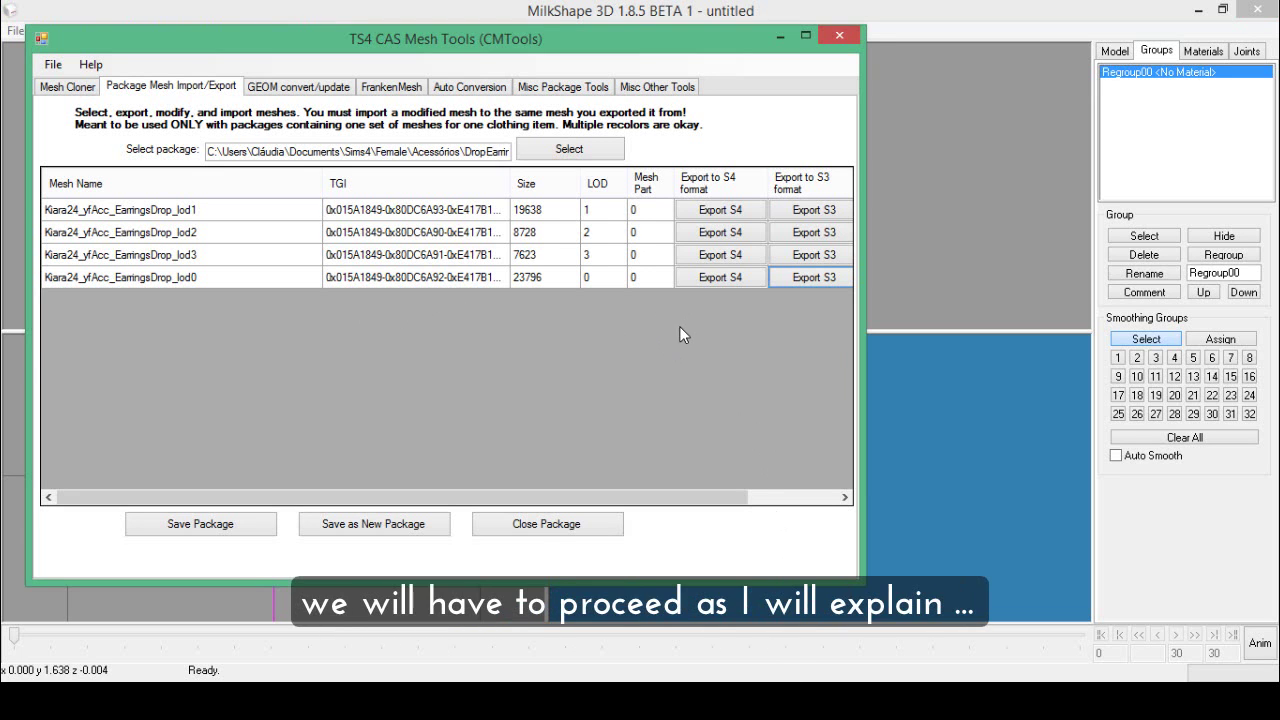
{"action": "left_click_drag", "start_coordinate": [862, 311], "coordinate": [1083, 305]}
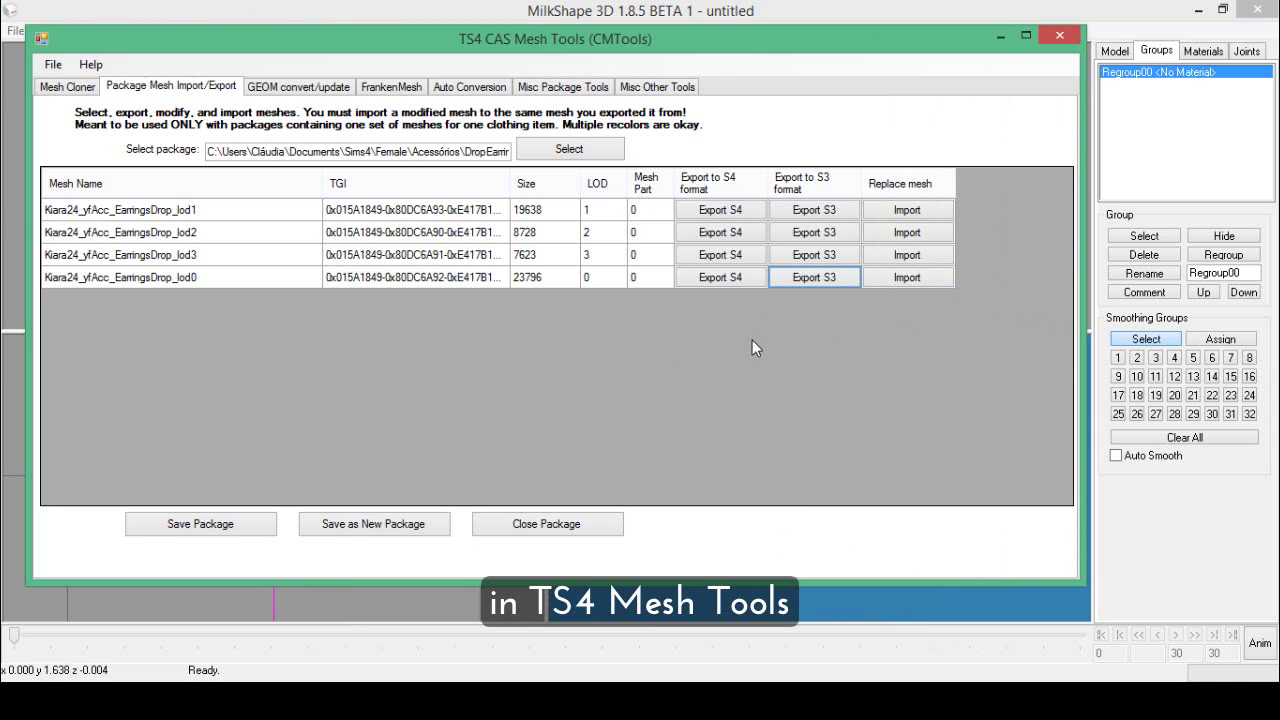
{"action": "left_click", "coordinate": [718, 279]}
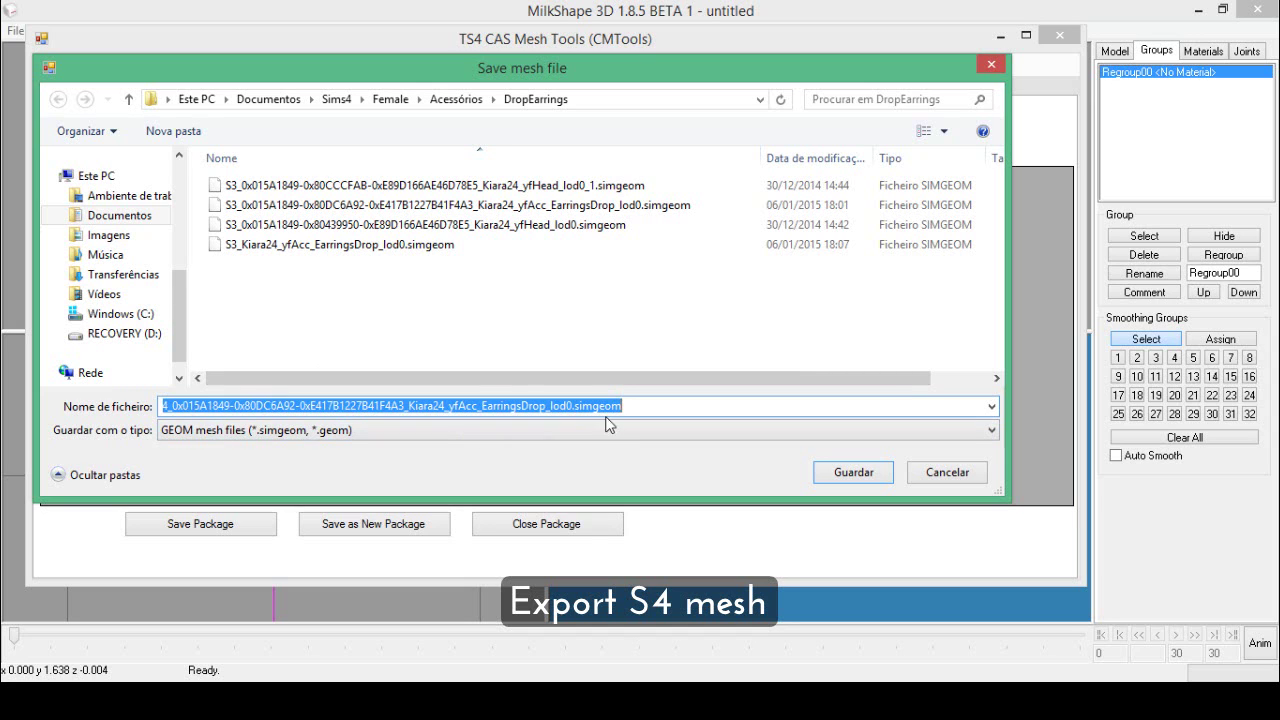
{"action": "left_click", "coordinate": [853, 472]}
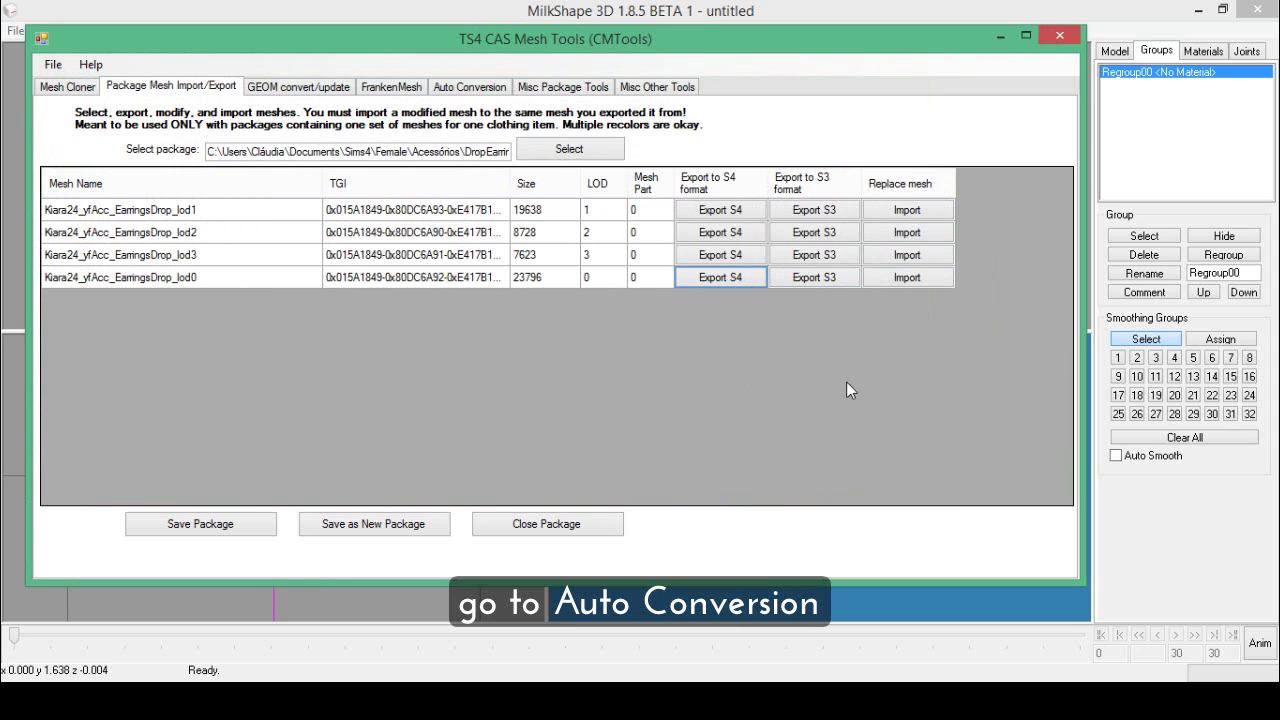
Step: Set up Auto Conversion with S3_Kiara24_yfAcc_EarringsDrop_lod0.simgeom as the mesh to convert and the exported original S4 lod0 mesh as reference
{"action": "left_click", "coordinate": [460, 90]}
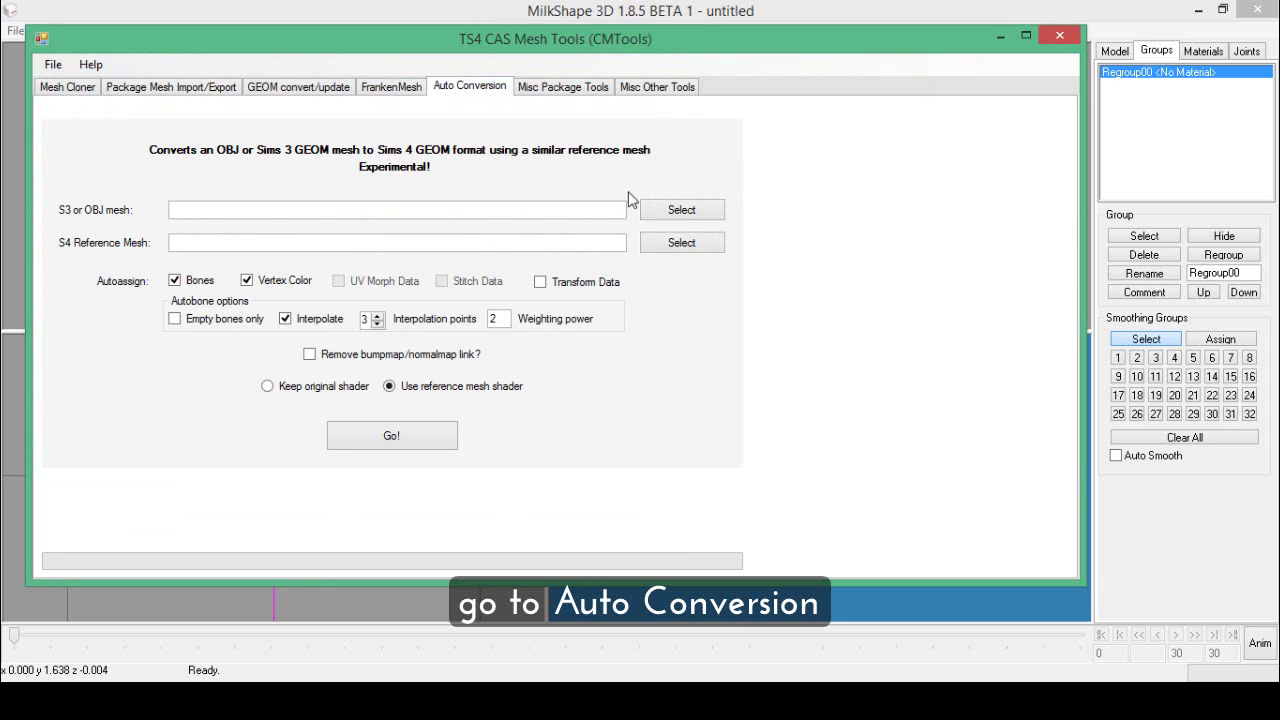
{"action": "left_click", "coordinate": [681, 211]}
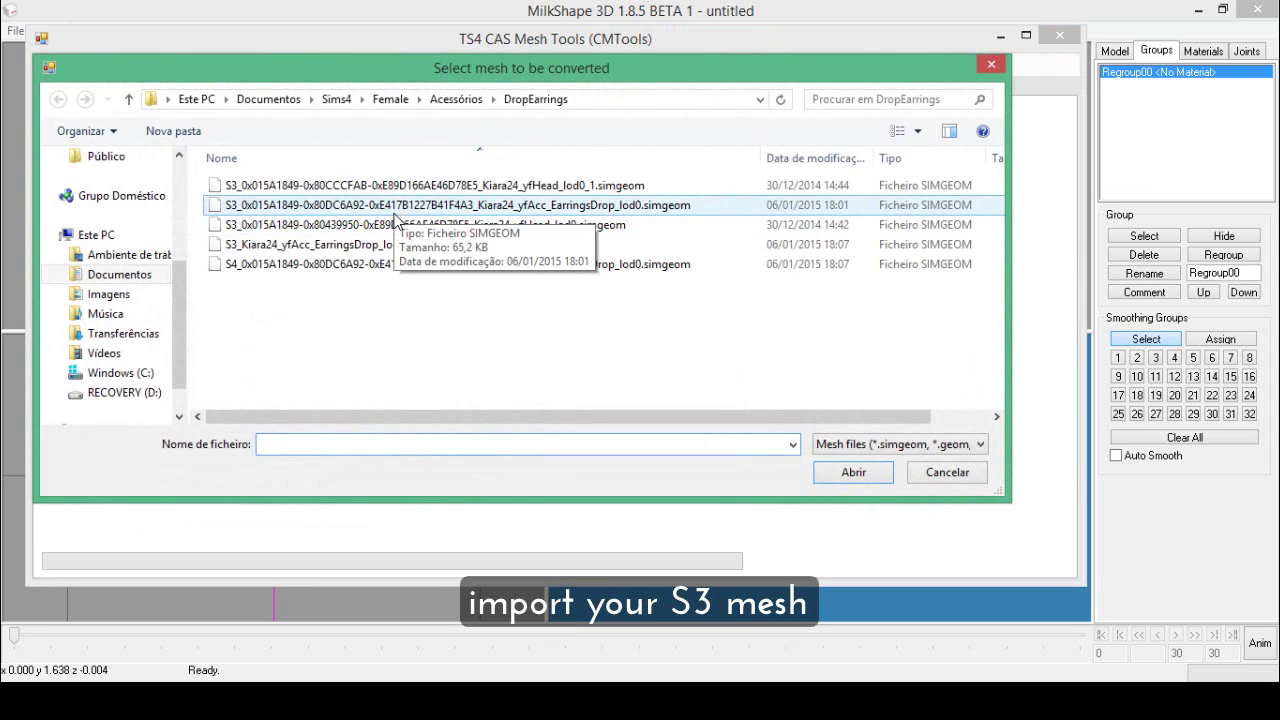
{"action": "left_click", "coordinate": [384, 246]}
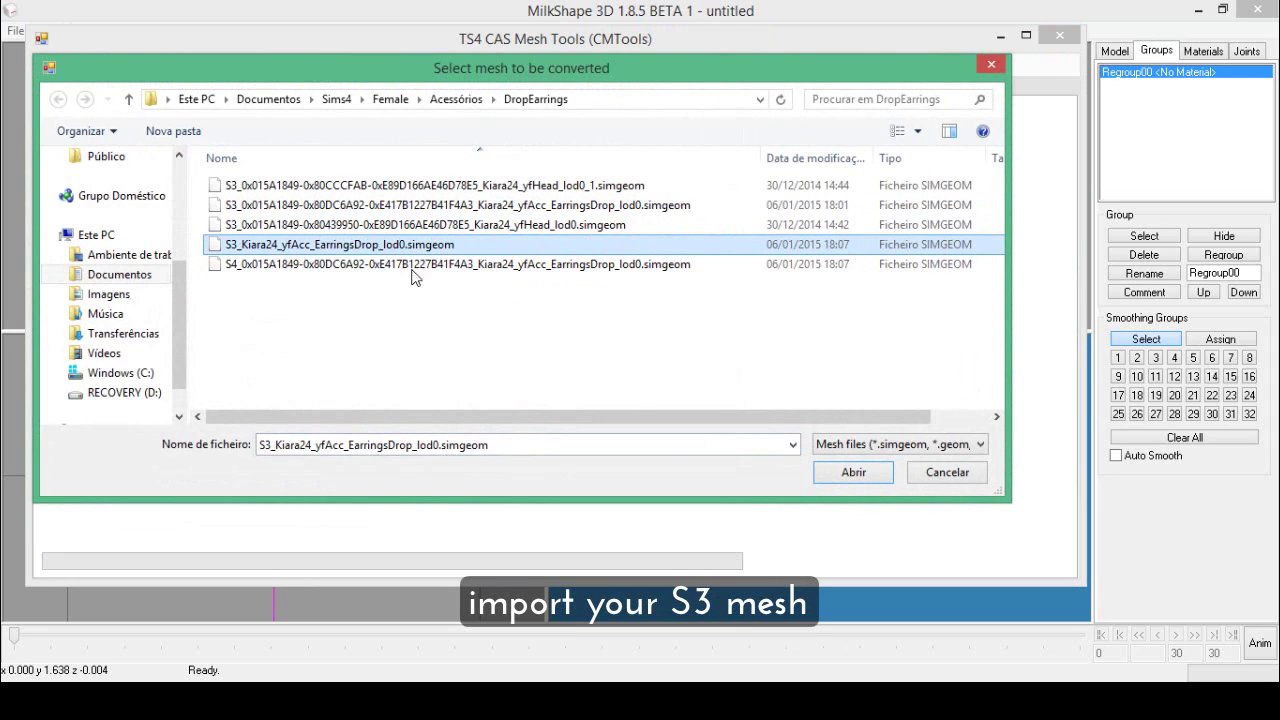
{"action": "left_click", "coordinate": [855, 472]}
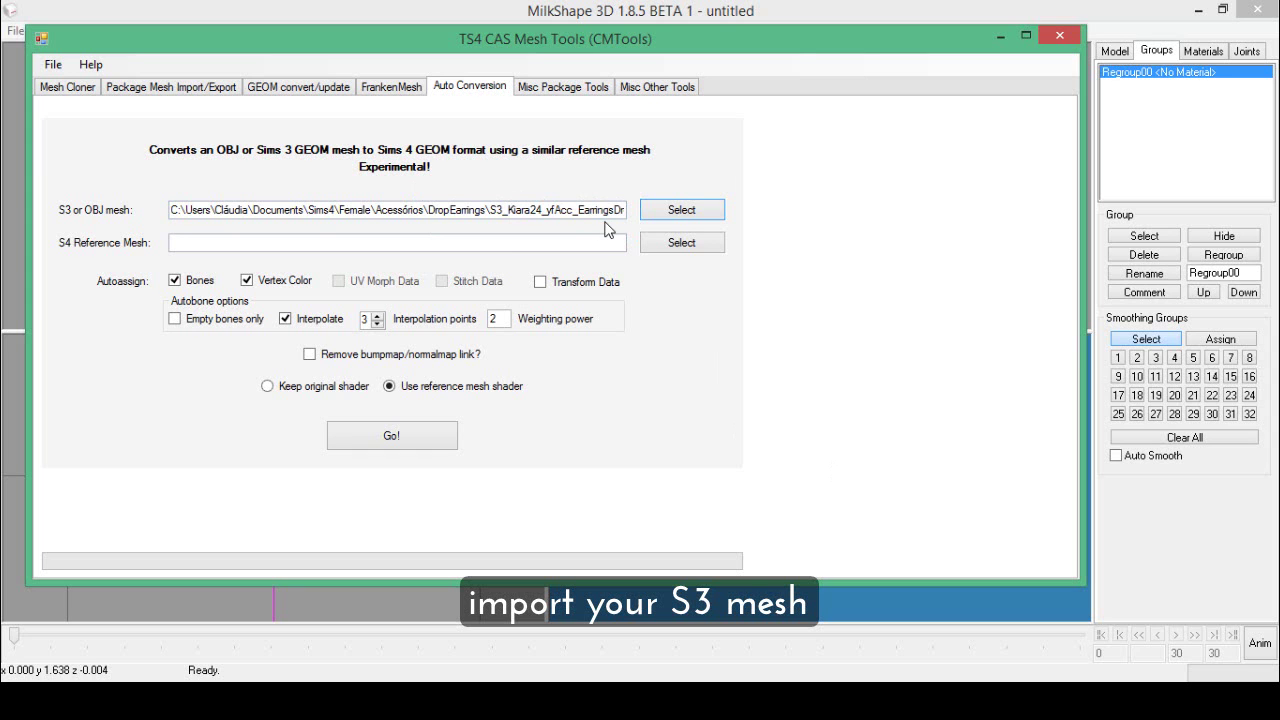
{"action": "left_click", "coordinate": [680, 247]}
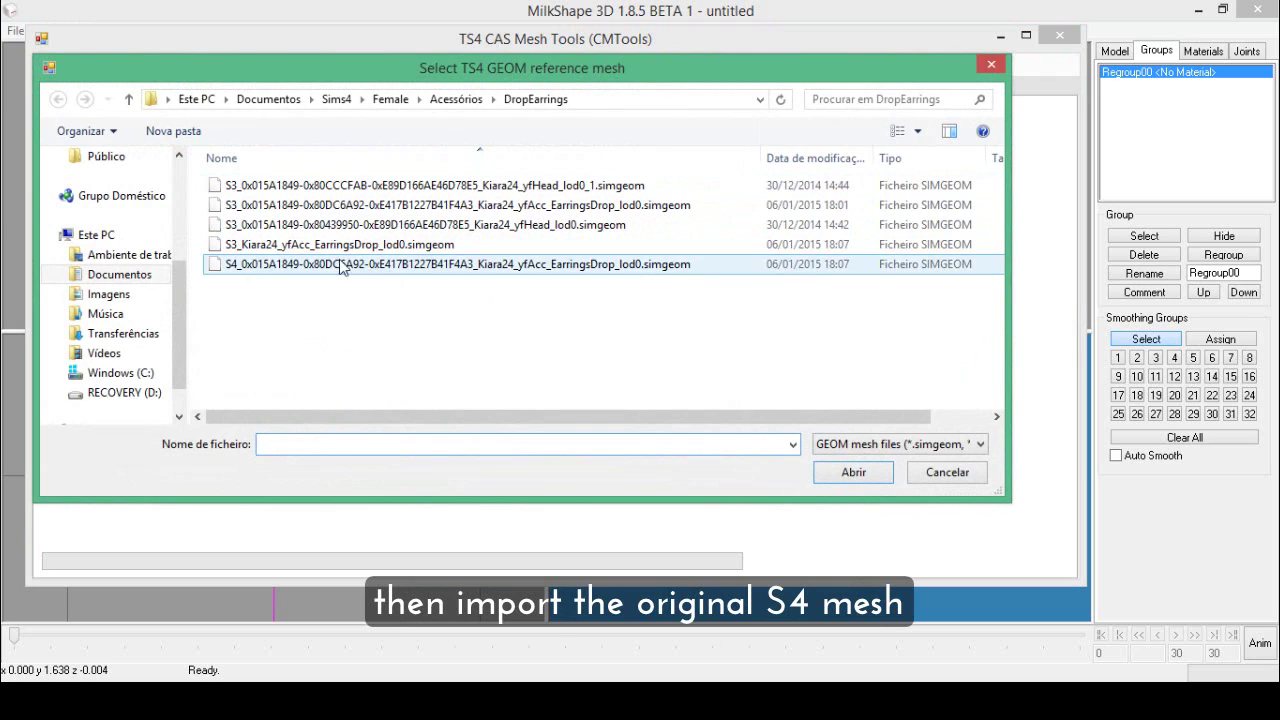
{"action": "left_click", "coordinate": [258, 266]}
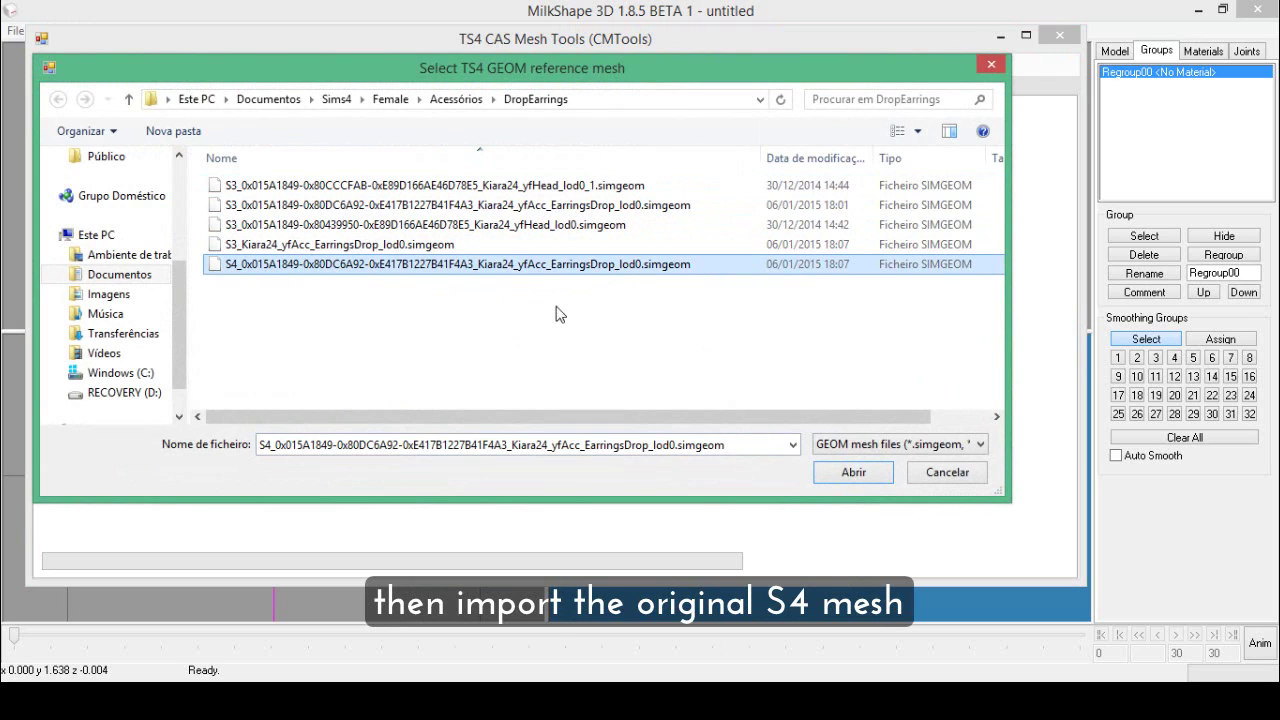
{"action": "left_click", "coordinate": [842, 472]}
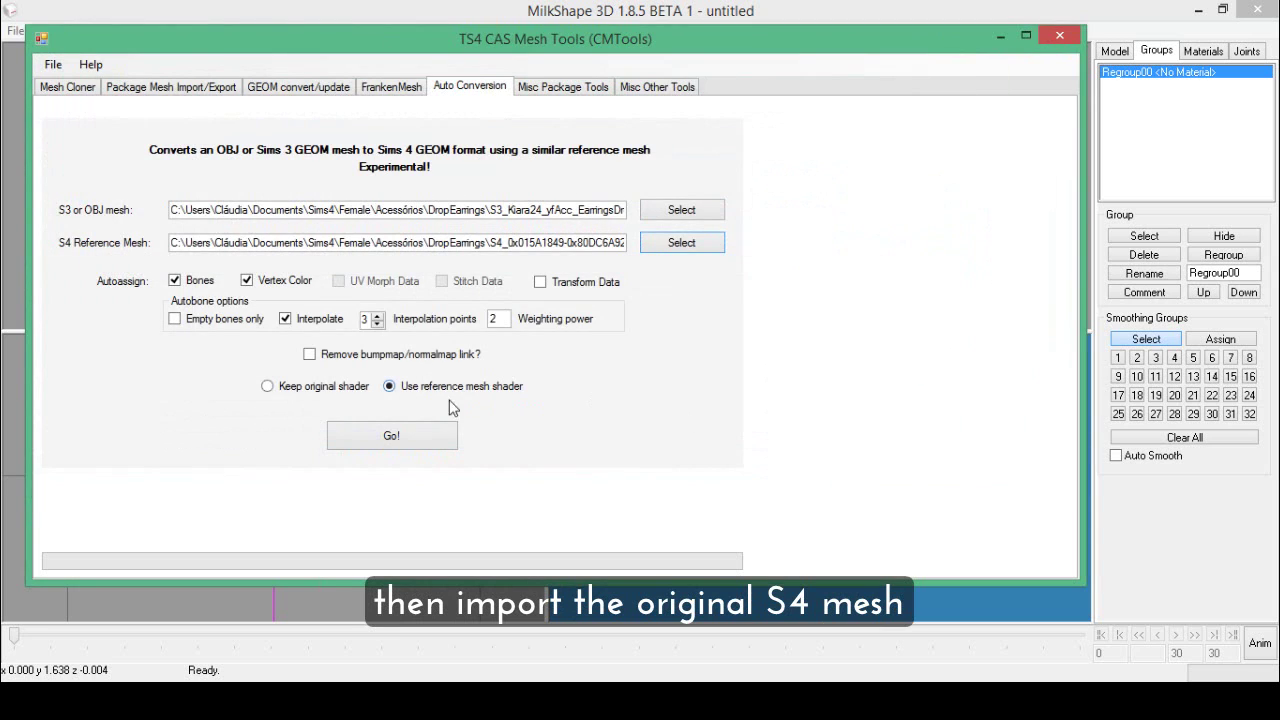
Step: Run the auto conversion and save the new mesh as S4_Kiara24_yfAcc_EarringsDrop_lod0.simgeom in the DropEarrings folder
{"action": "left_click", "coordinate": [391, 436]}
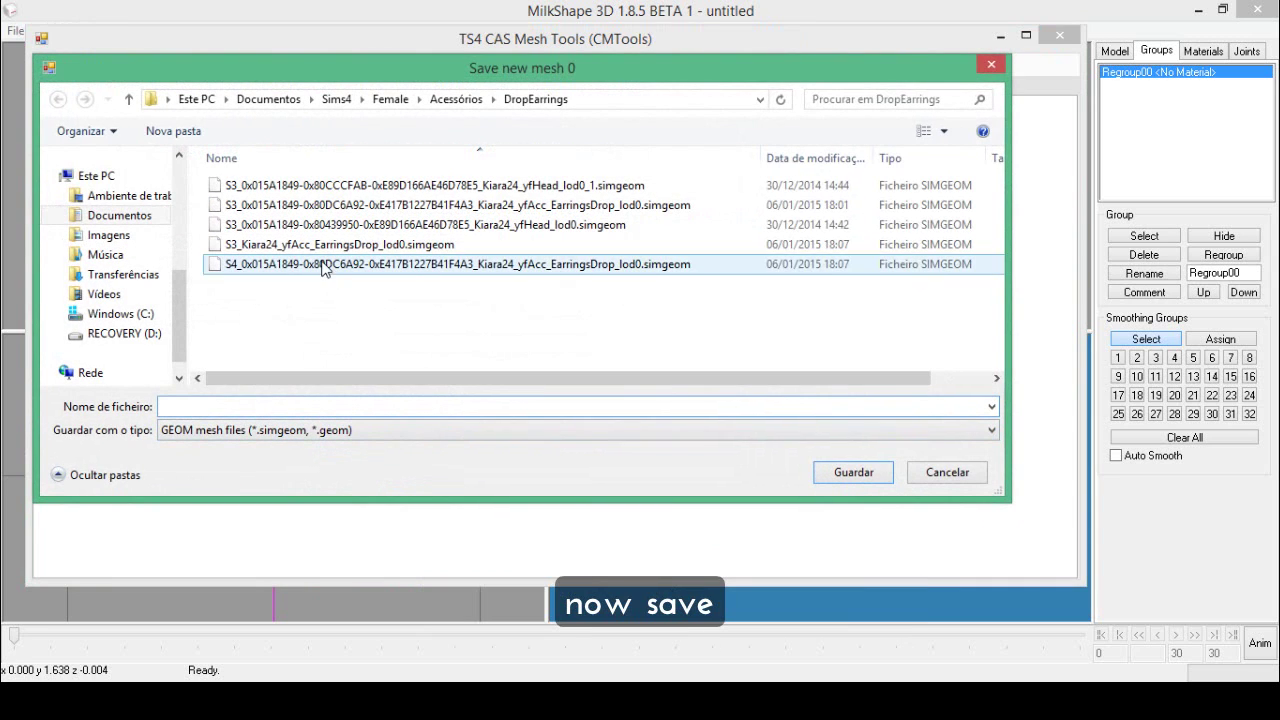
{"action": "left_click", "coordinate": [318, 245]}
{"action": "left_click", "coordinate": [174, 406]}
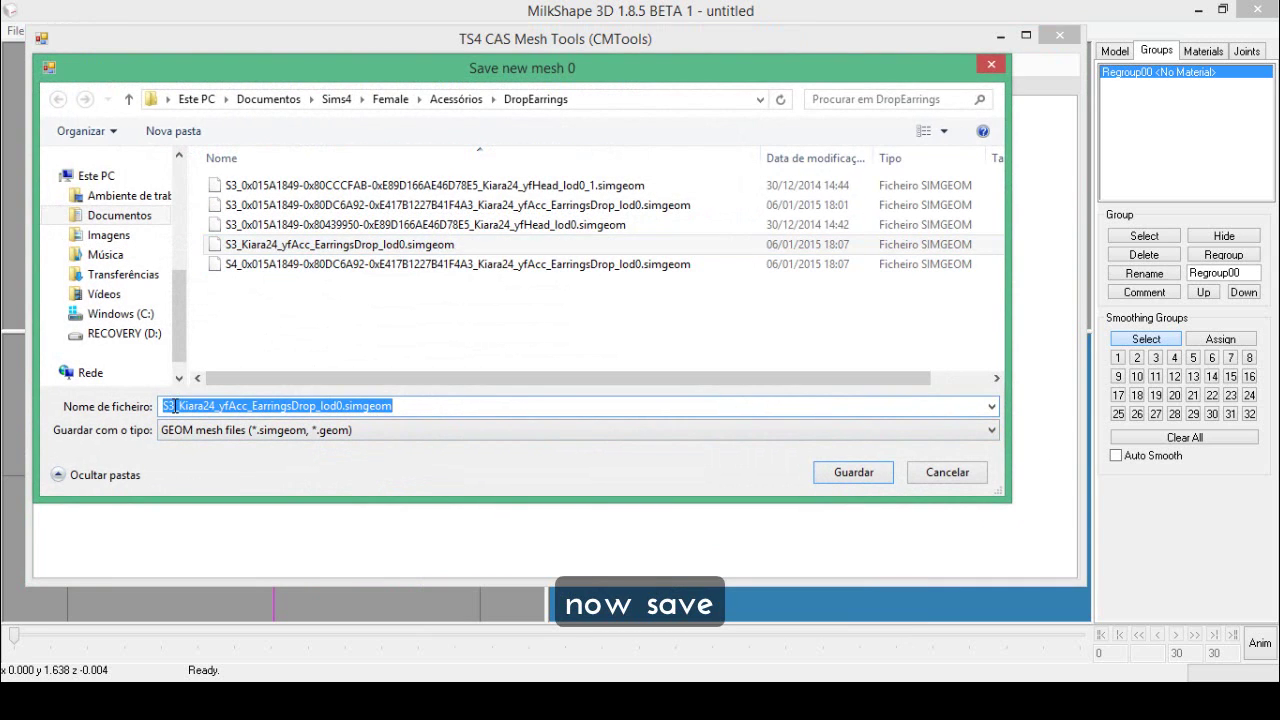
{"action": "left_click", "coordinate": [170, 406]}
{"action": "key", "text": "BackSpace"}
{"action": "type", "text": "4"}
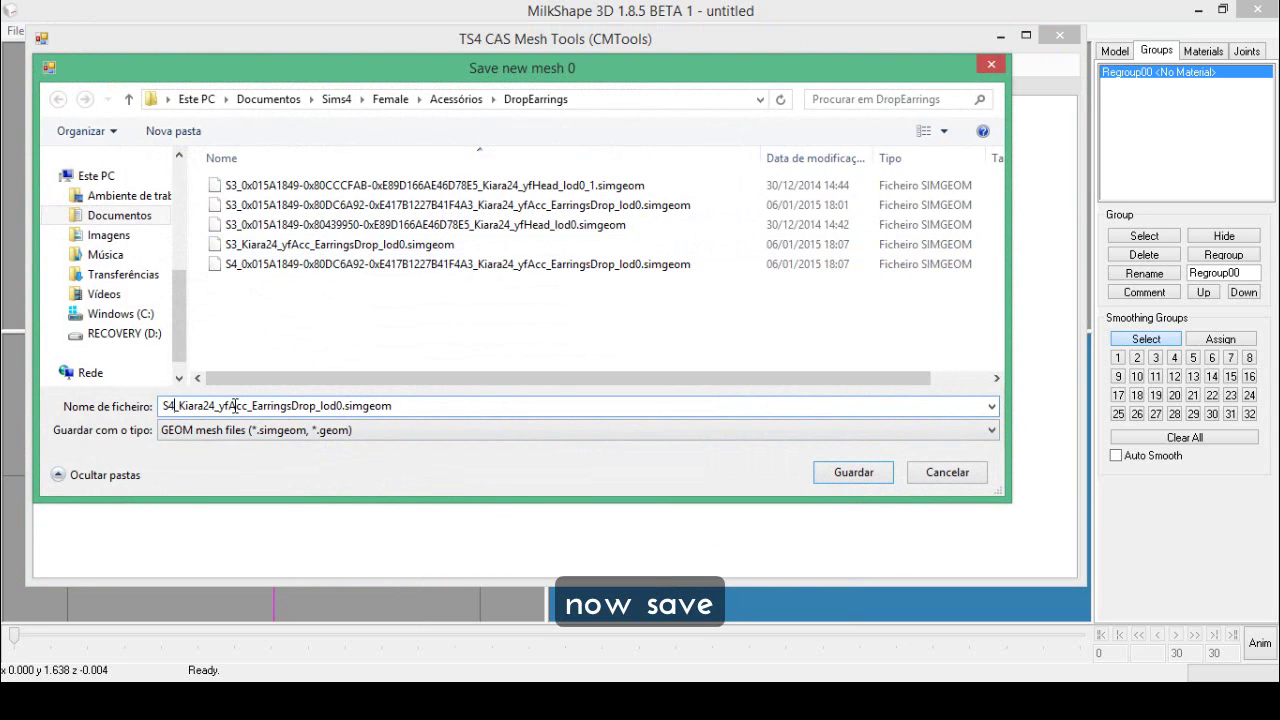
{"action": "left_click", "coordinate": [858, 476]}
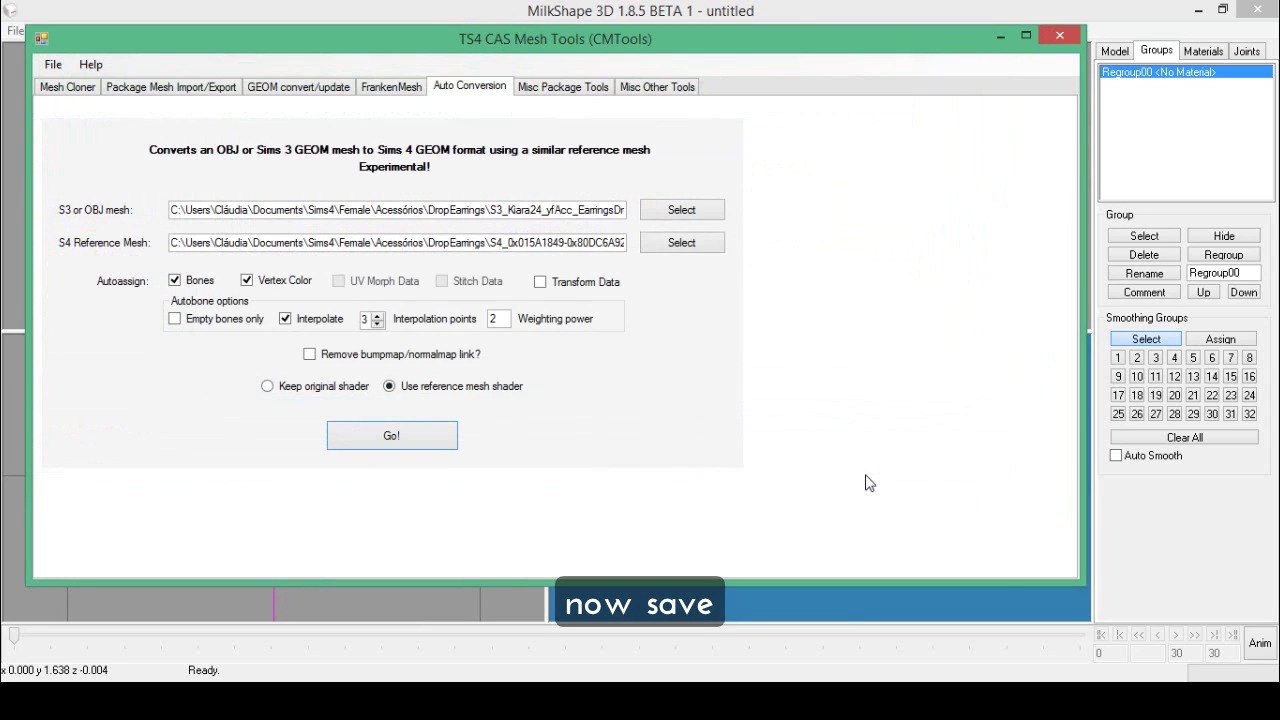
Step: Replace the package's EarringsDrop_lod0 mesh with the imported S4_Kiara24_yfAcc_EarringsDrop_lod0.simgeom
{"action": "left_click", "coordinate": [146, 88]}
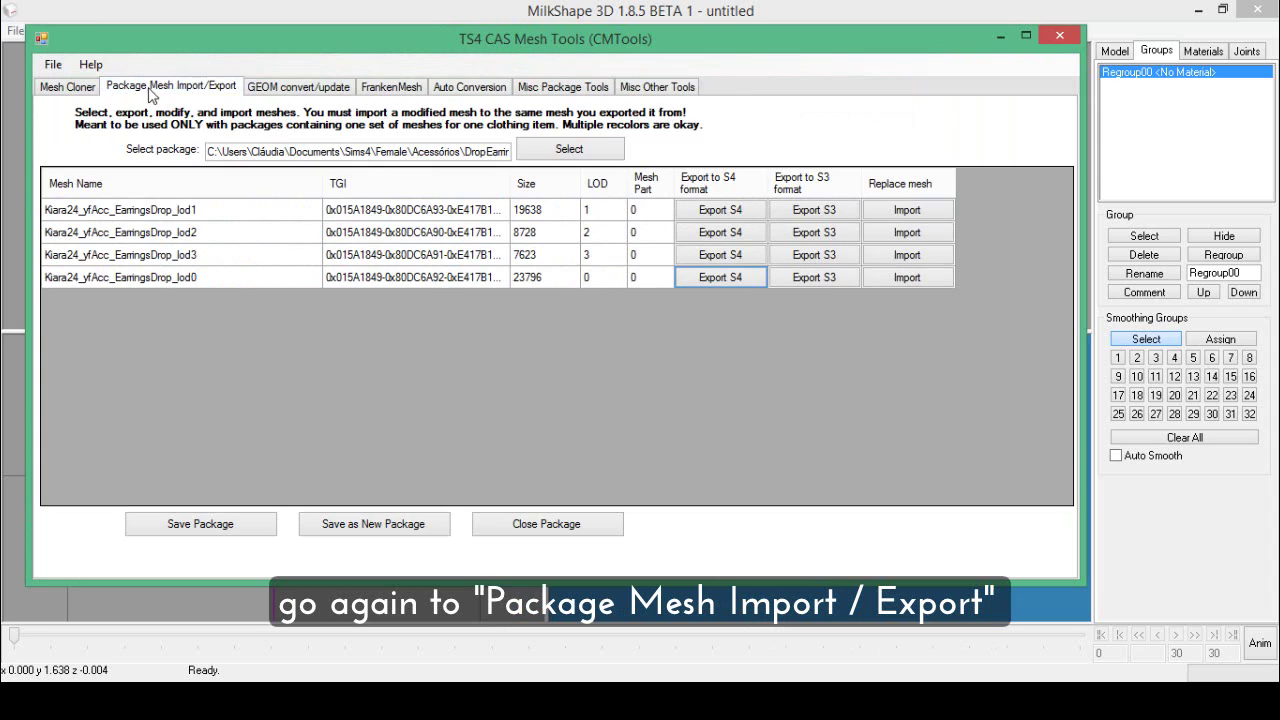
{"action": "left_click", "coordinate": [914, 278]}
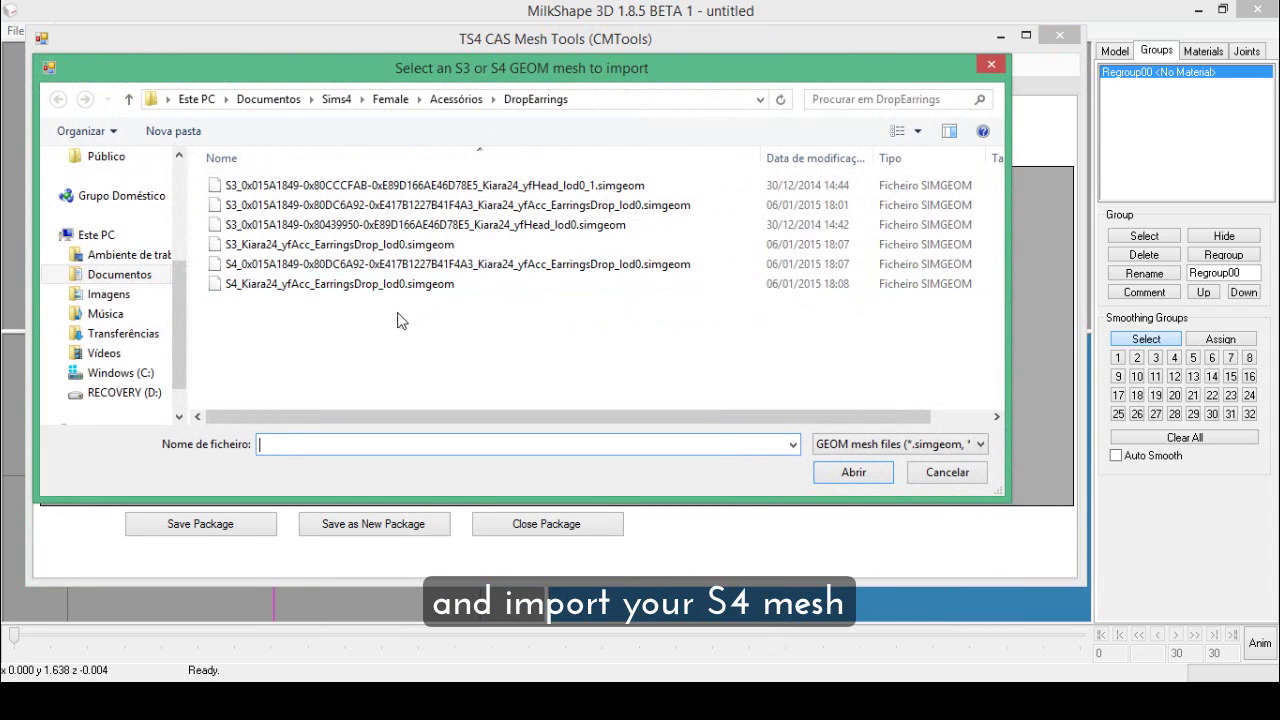
{"action": "left_click", "coordinate": [320, 285]}
{"action": "left_click", "coordinate": [853, 472]}
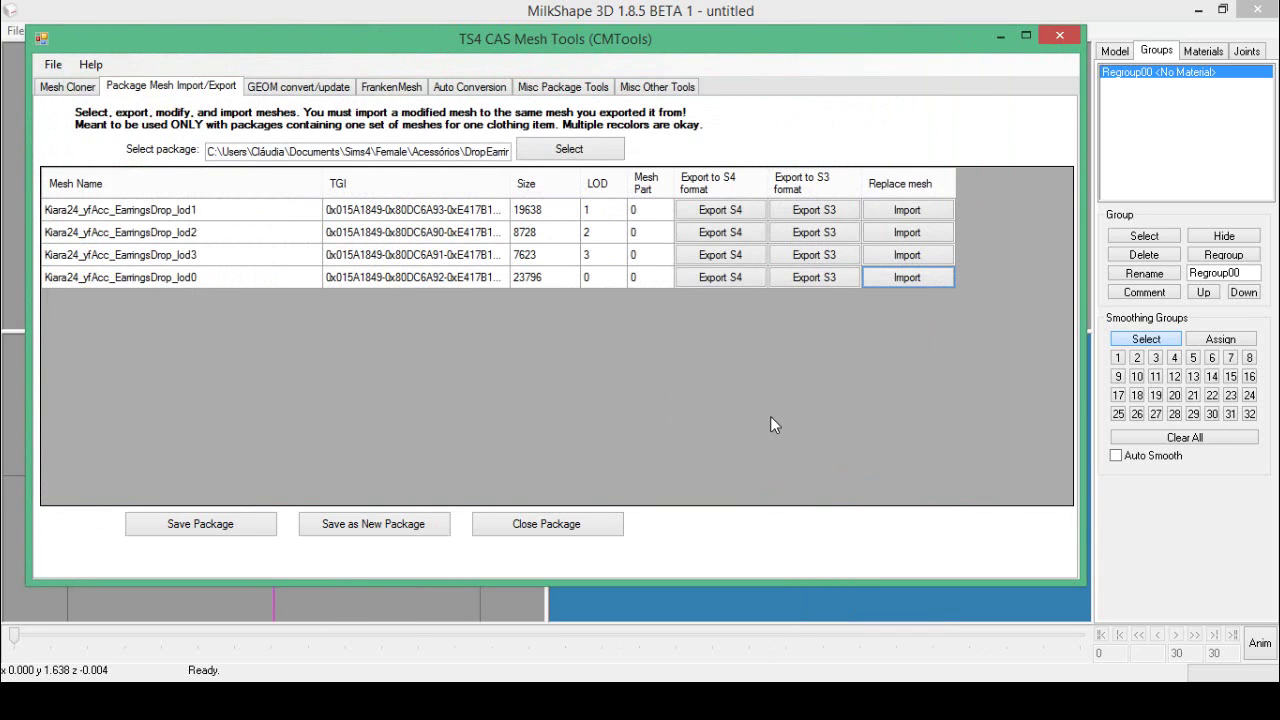
Step: Switch to MilkShape 3D and reduce the earrings mesh to 333 vertices with DirectX Mesh Tools, saving the reduction to the model
{"action": "left_click", "coordinate": [818, 605]}
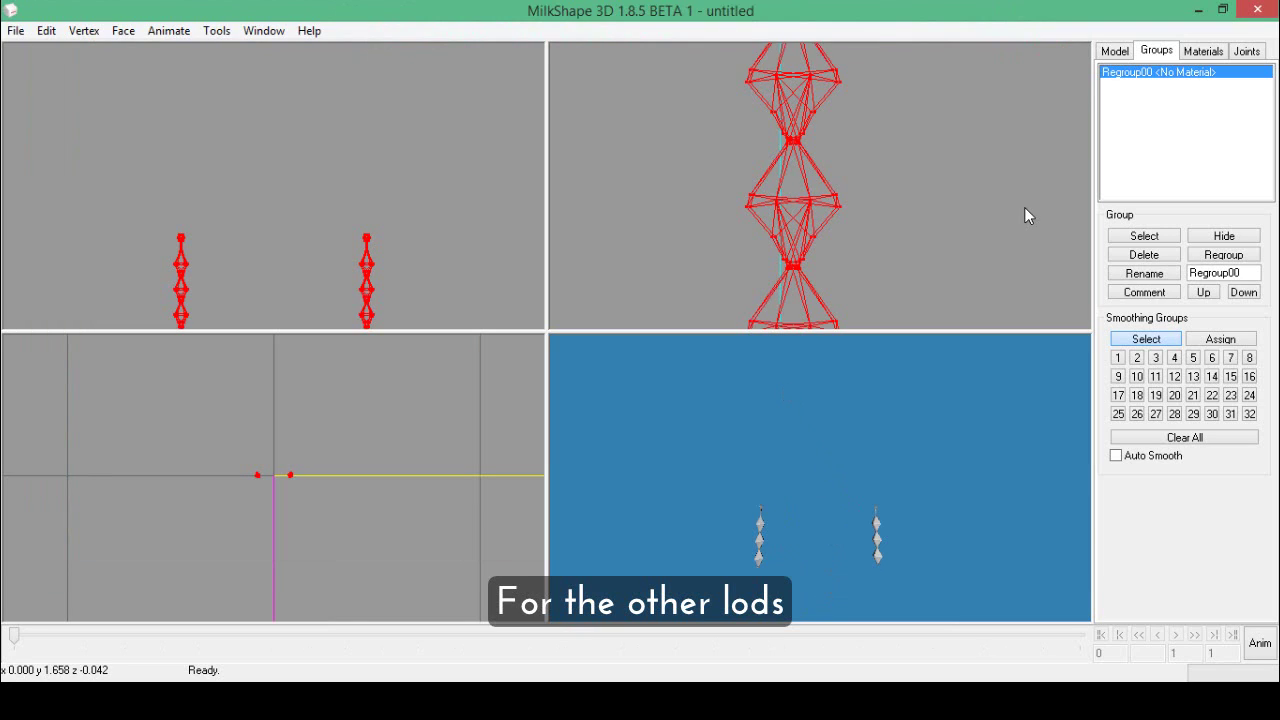
{"action": "left_click", "coordinate": [216, 35]}
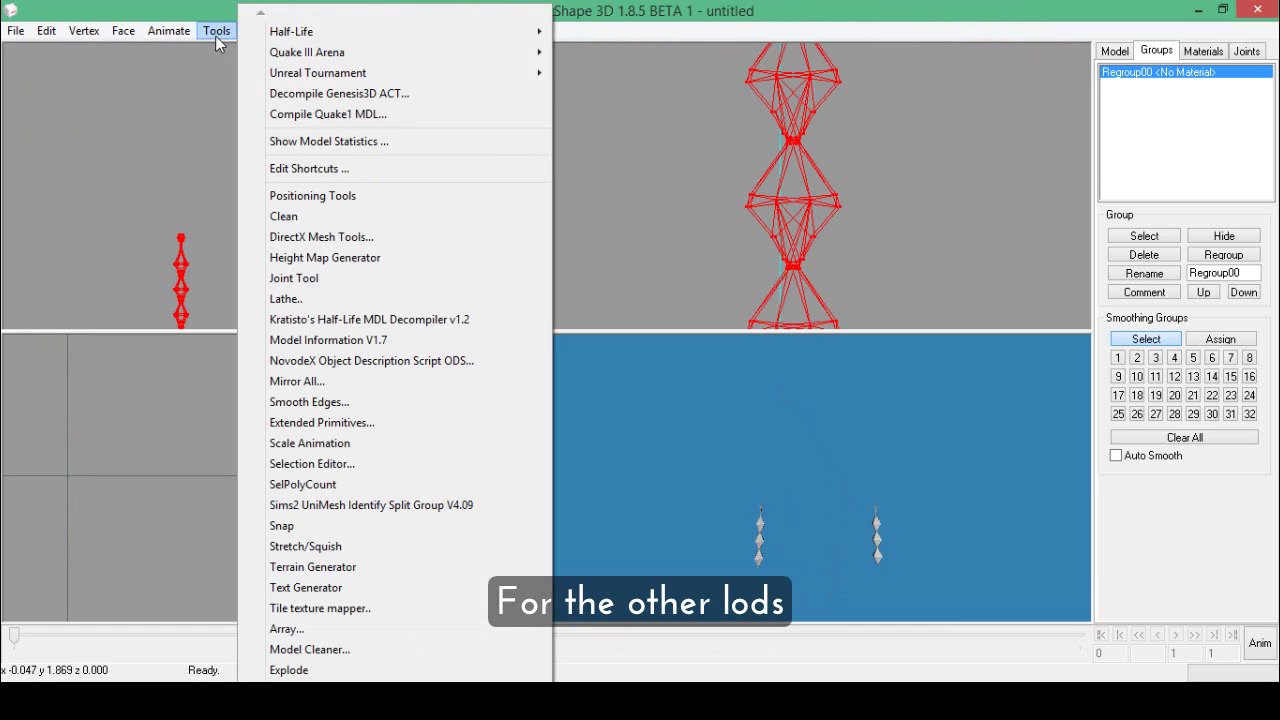
{"action": "left_click", "coordinate": [294, 238]}
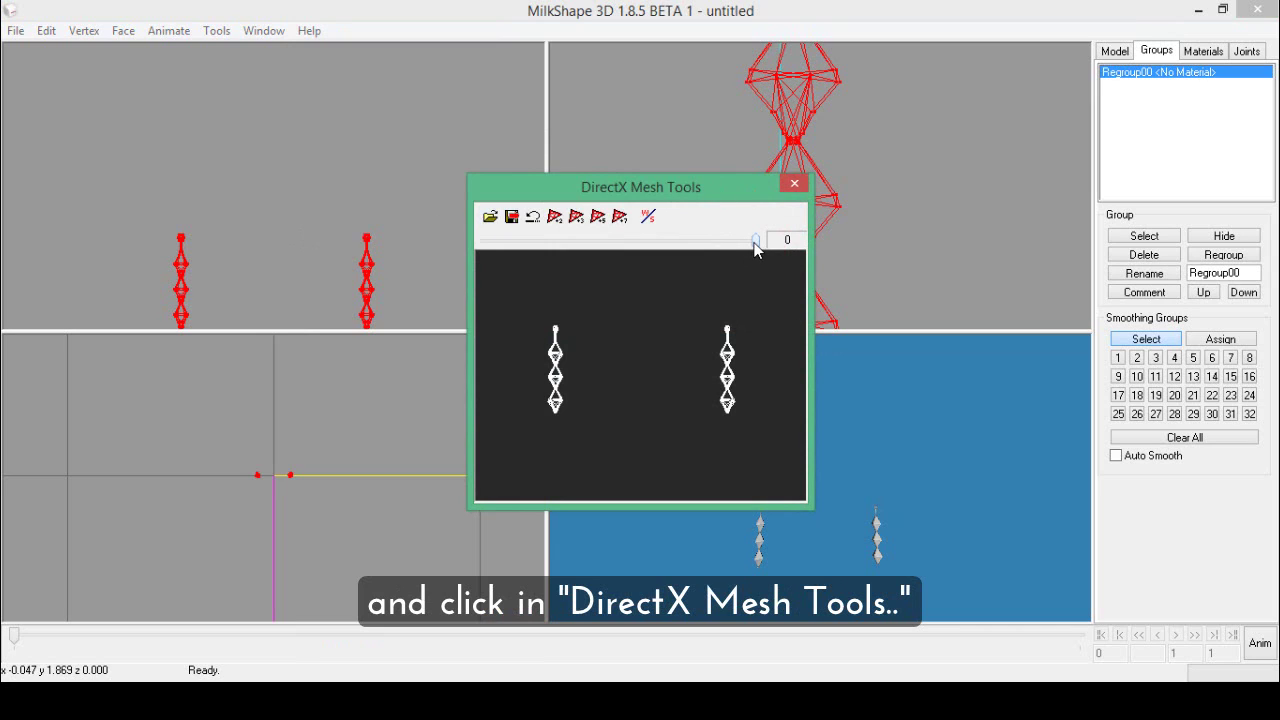
{"action": "left_click_drag", "start_coordinate": [756, 246], "coordinate": [750, 246]}
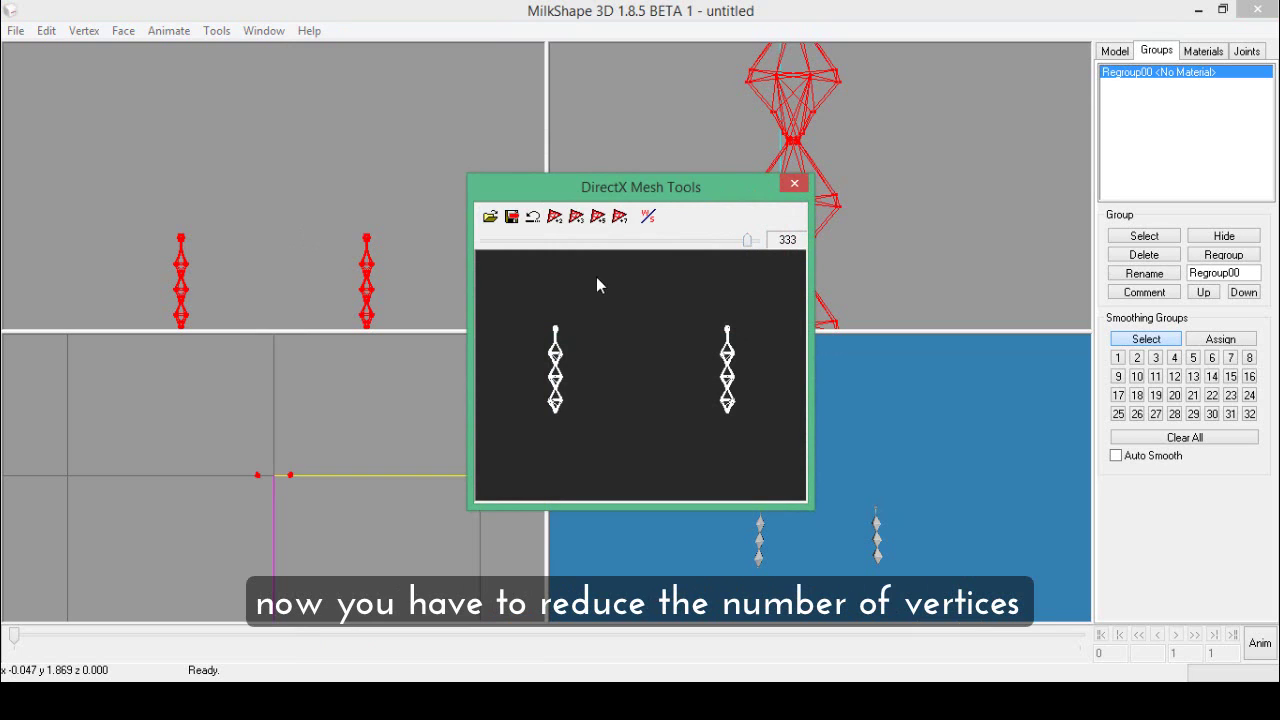
{"action": "left_click", "coordinate": [512, 217]}
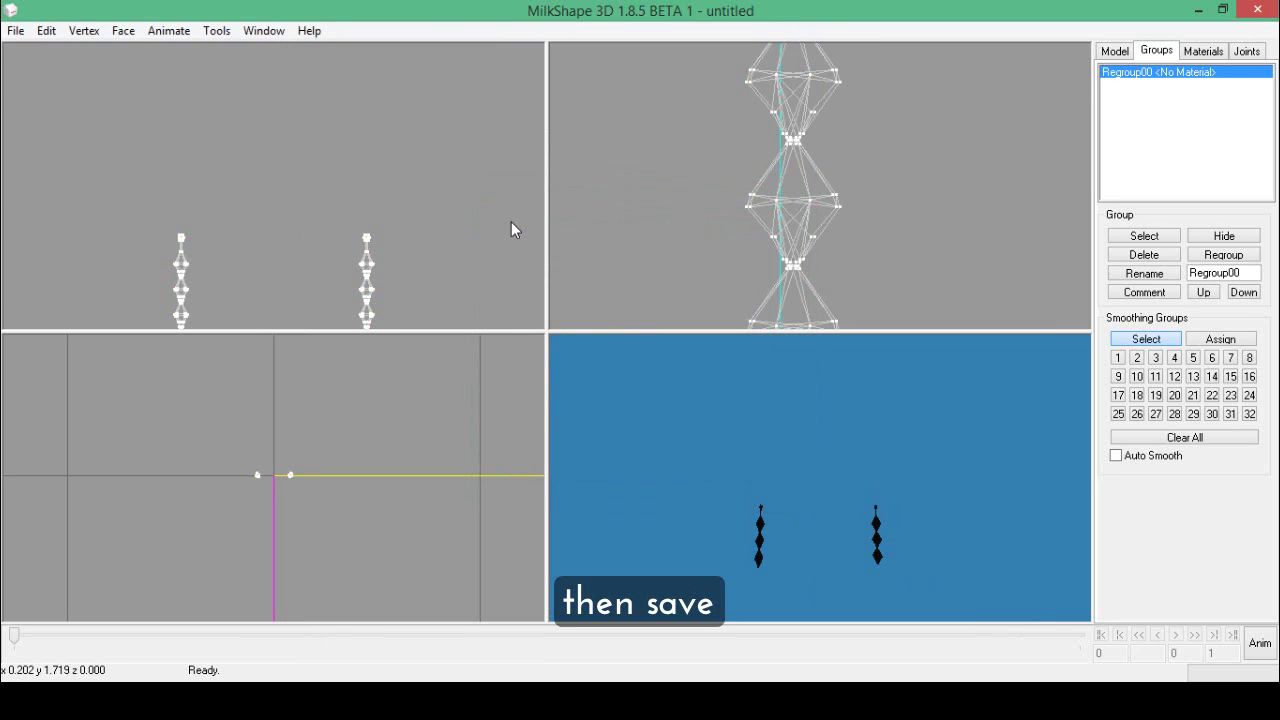
Step: Select the whole reduced earrings mesh and apply Smooth All to its faces to fix the dark shading
{"action": "left_click_drag", "start_coordinate": [838, 551], "coordinate": [754, 531]}
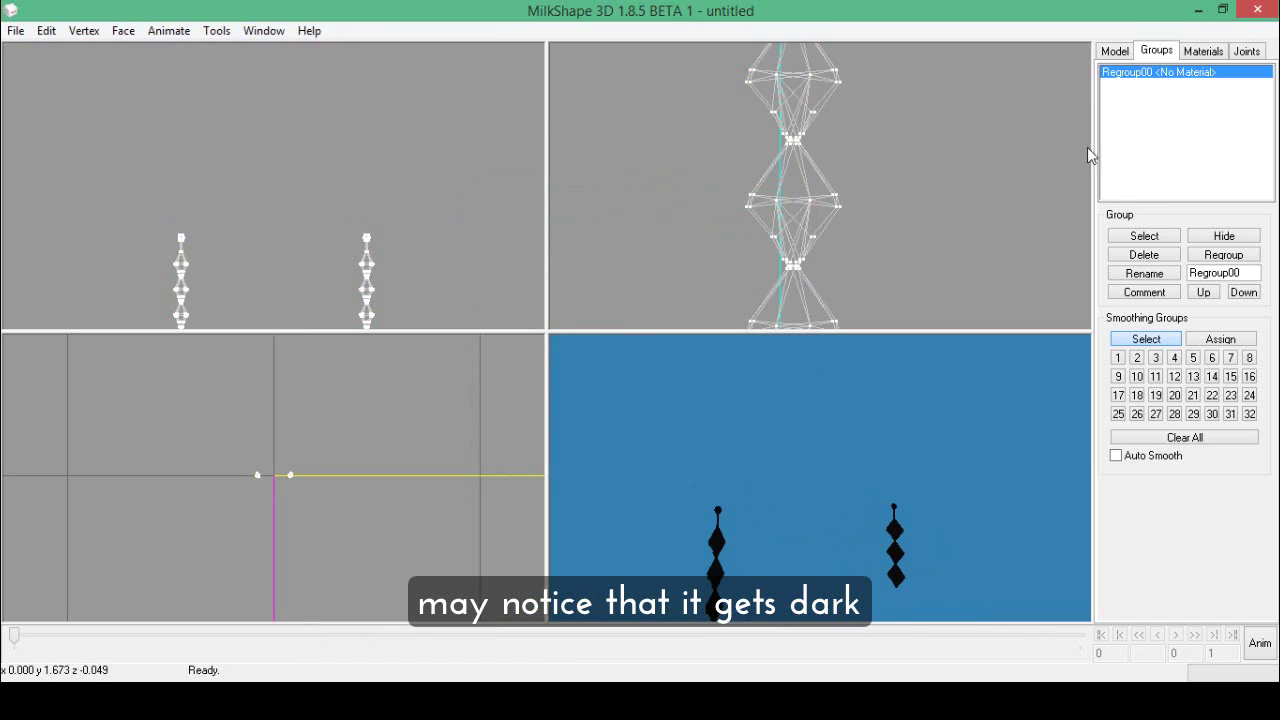
{"action": "left_click", "coordinate": [1146, 238]}
{"action": "left_click", "coordinate": [123, 31]}
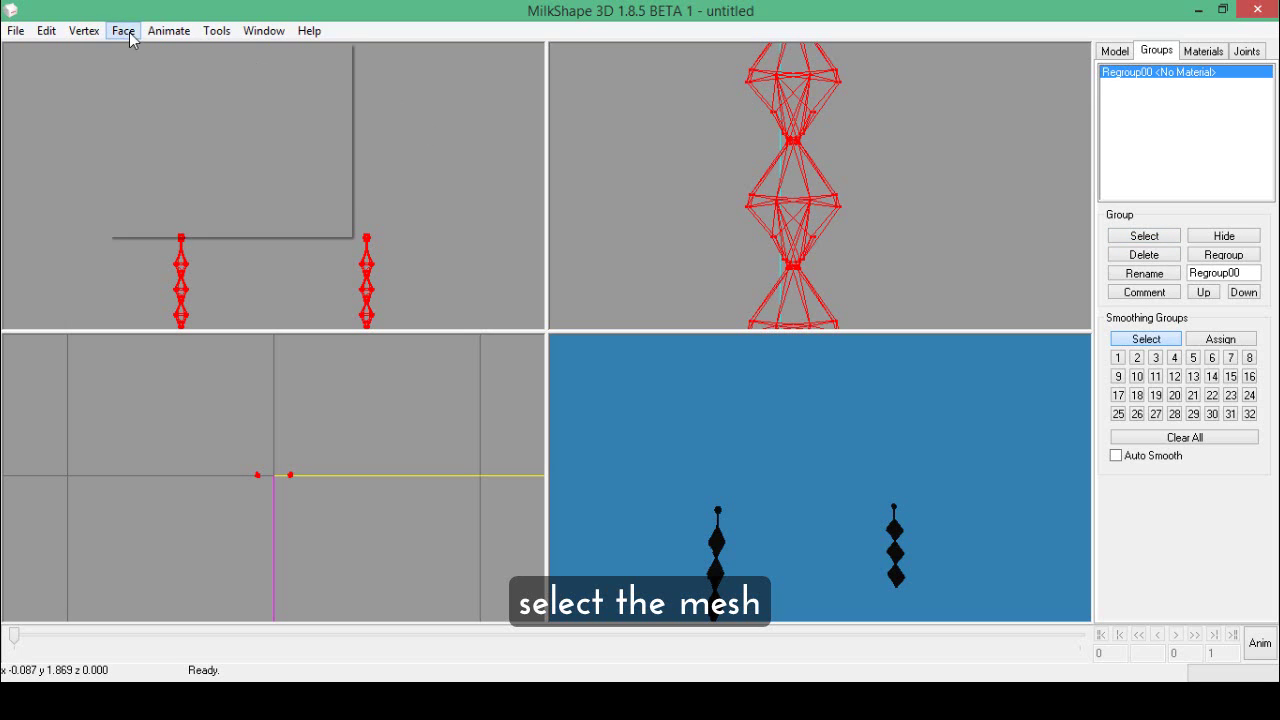
{"action": "left_click", "coordinate": [160, 197]}
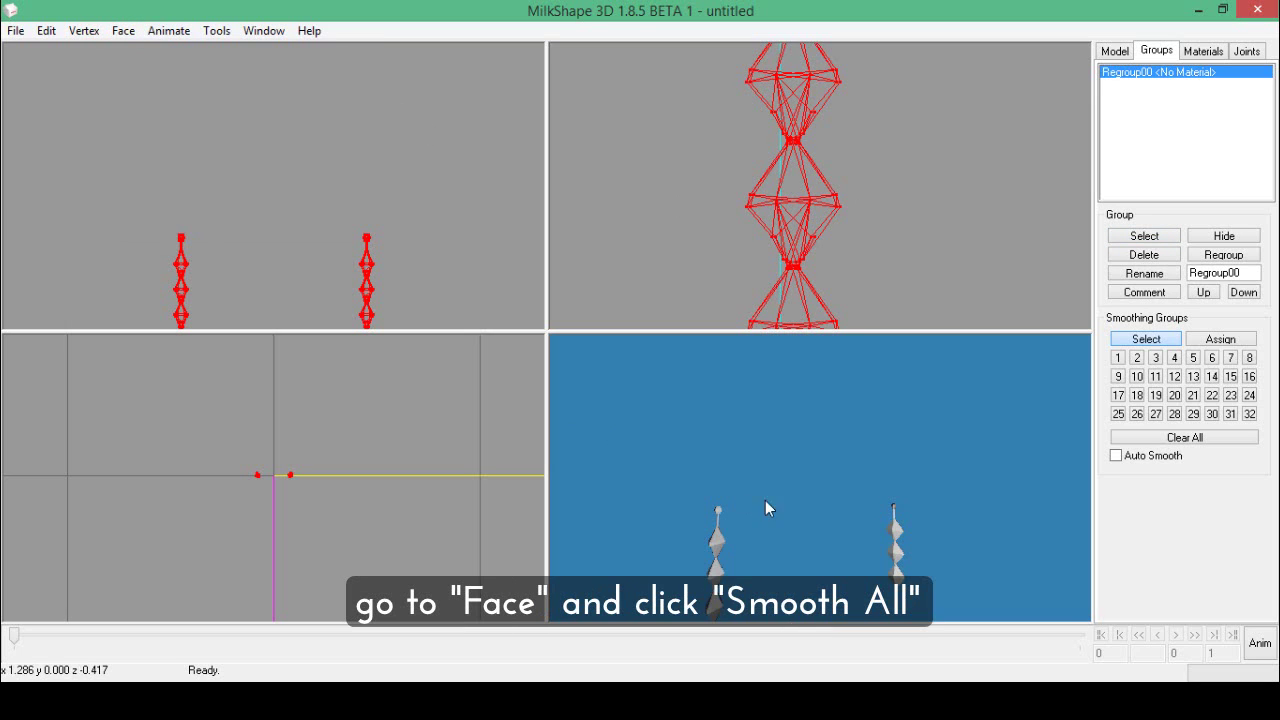
{"action": "left_click_drag", "start_coordinate": [796, 502], "coordinate": [755, 507]}
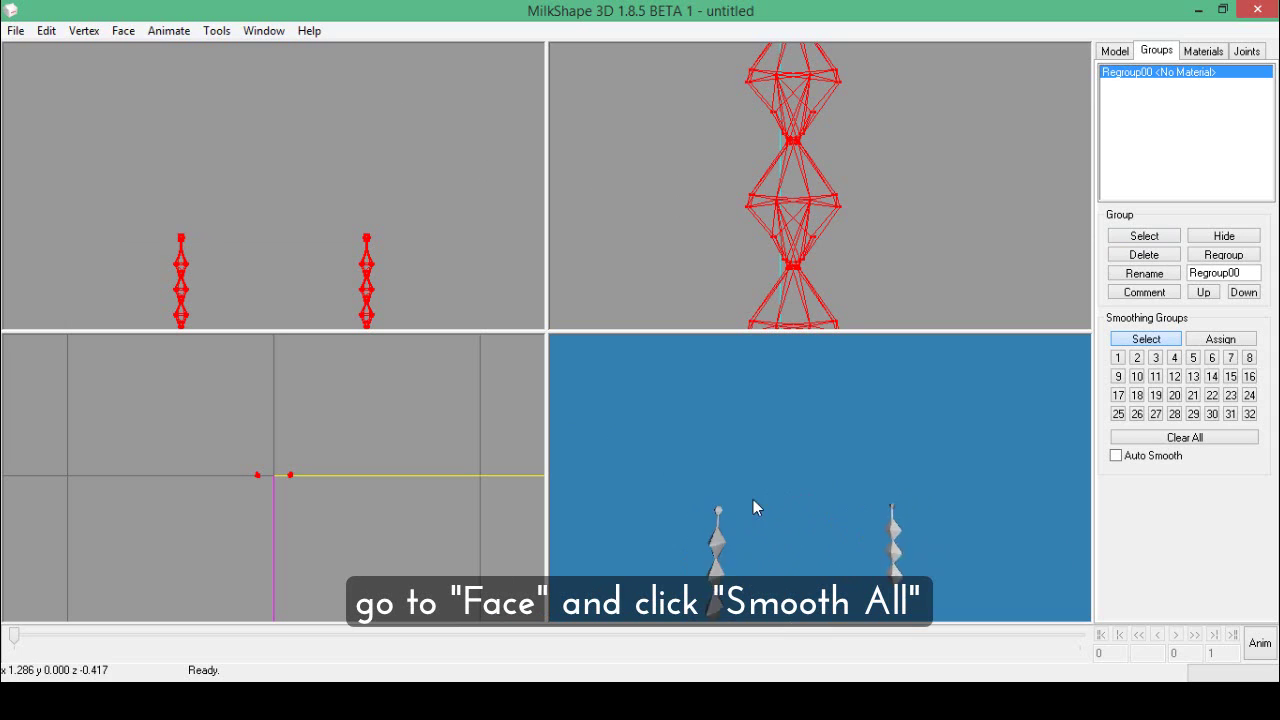
Step: Export the reduced earrings as a Sims 3 GEOM file named S3_Kiara24_yfAcc_EarringsDrop_lod1.simgeom in the DropEarrings folder
{"action": "left_click", "coordinate": [17, 36]}
{"action": "mouse_move", "coordinate": [60, 183]}
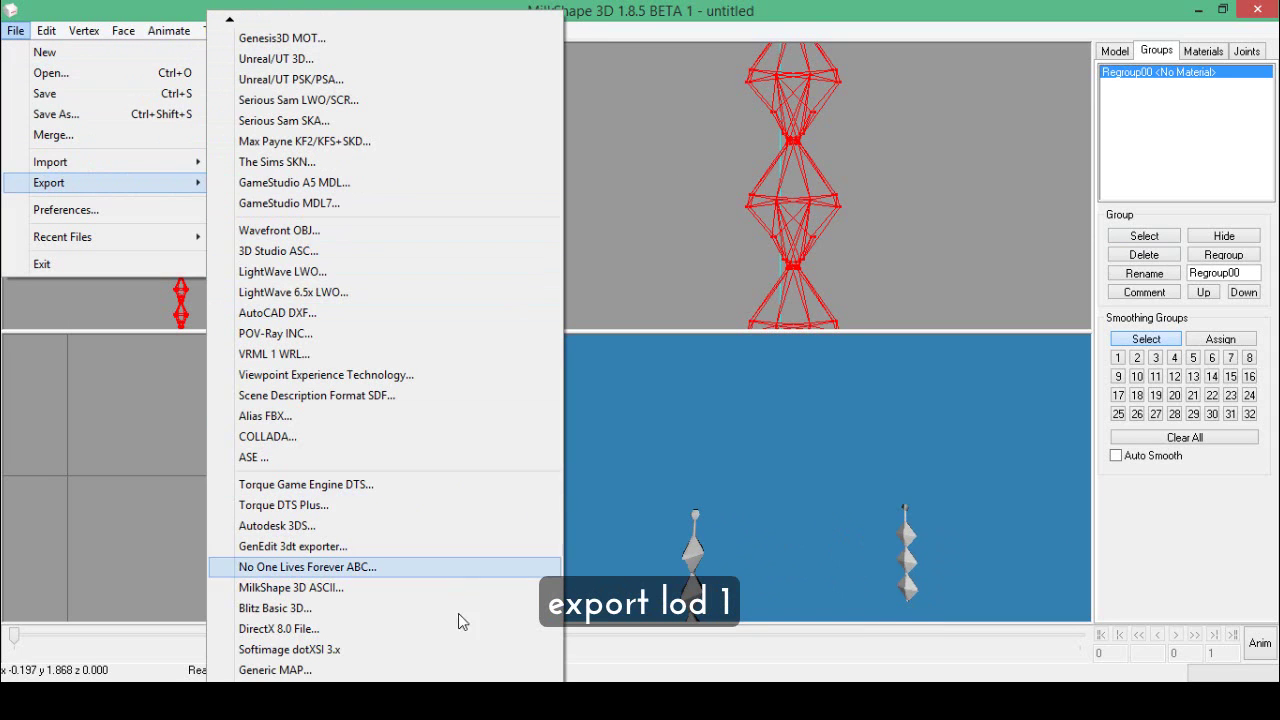
{"action": "left_click", "coordinate": [300, 671]}
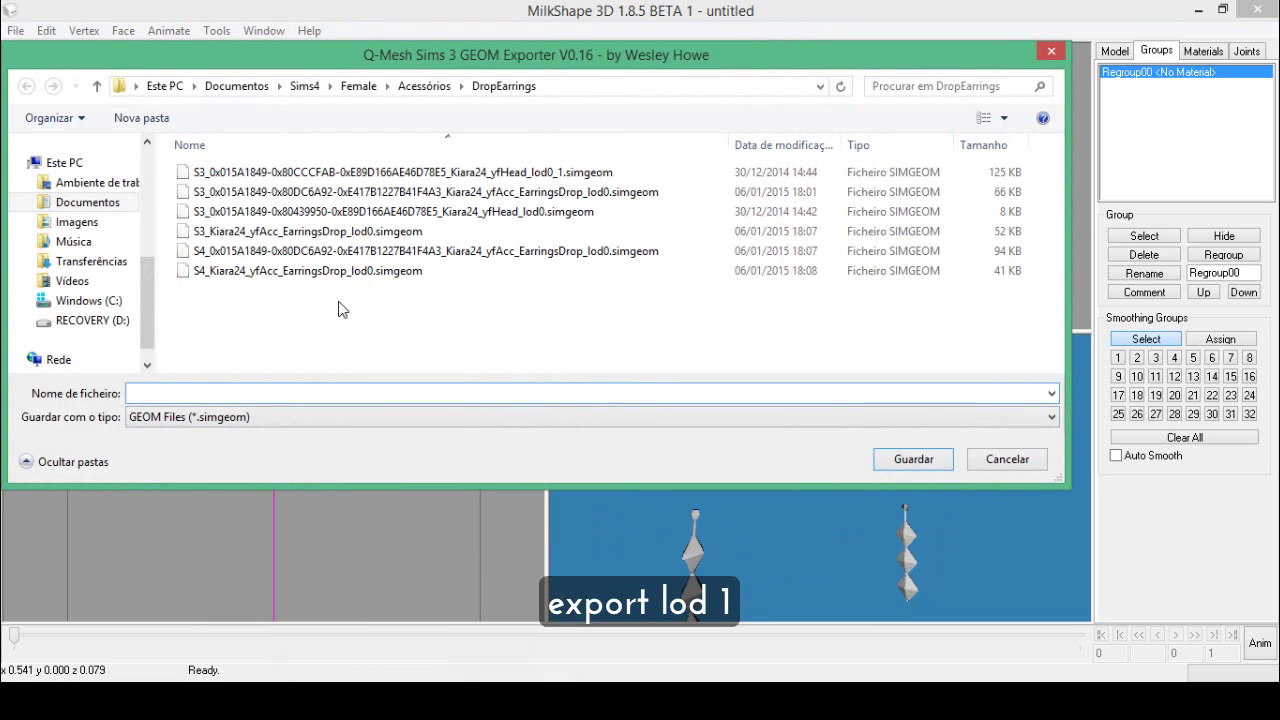
{"action": "left_click", "coordinate": [328, 236]}
{"action": "left_click", "coordinate": [303, 395]}
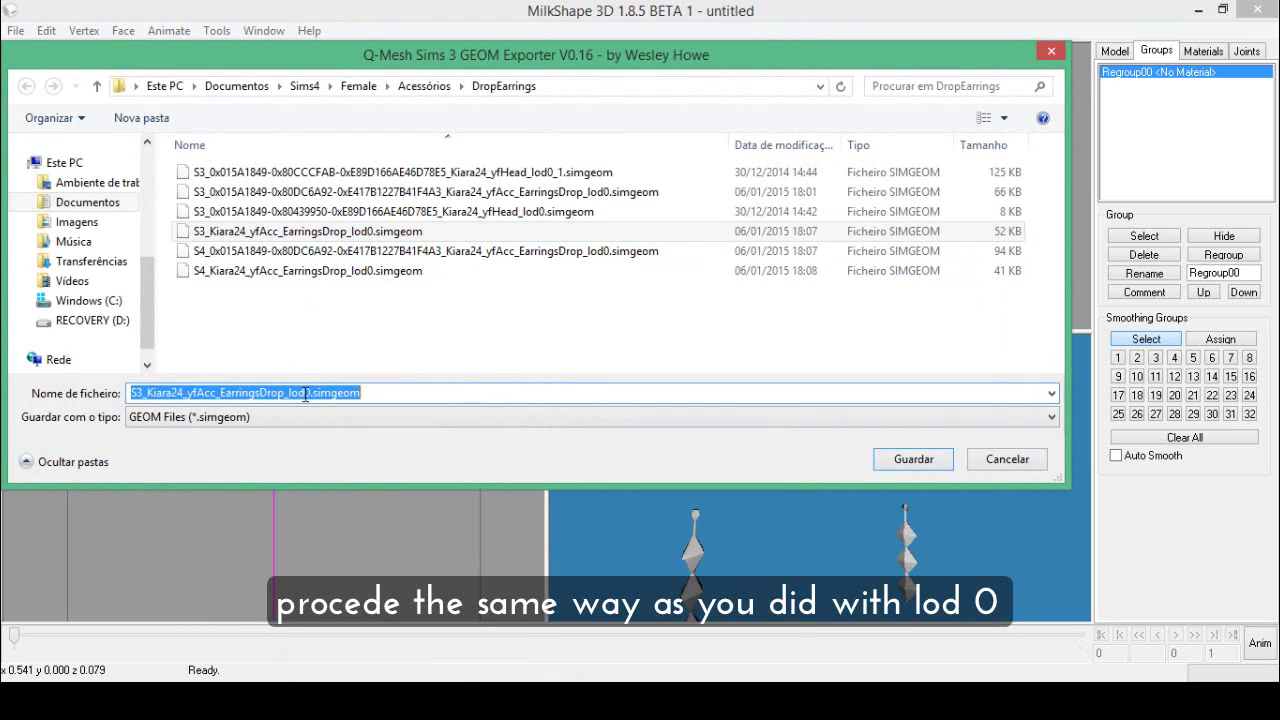
{"action": "left_click", "coordinate": [305, 394]}
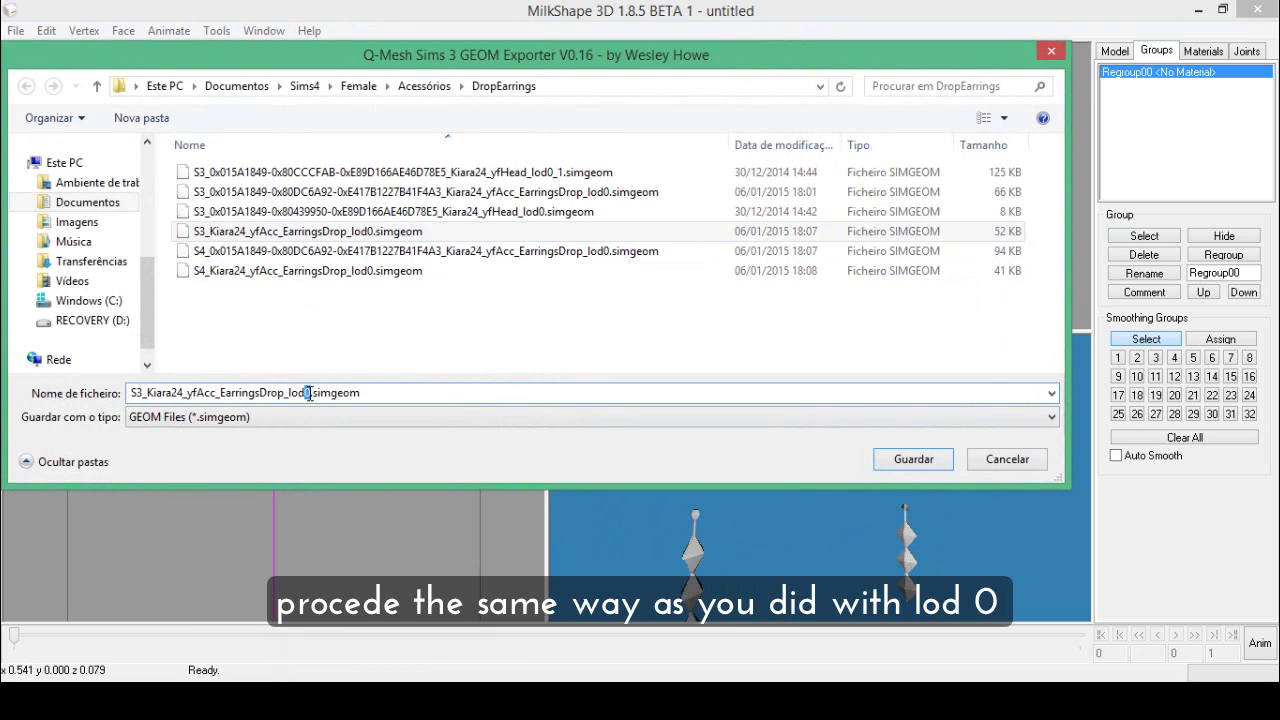
{"action": "type", "text": "1"}
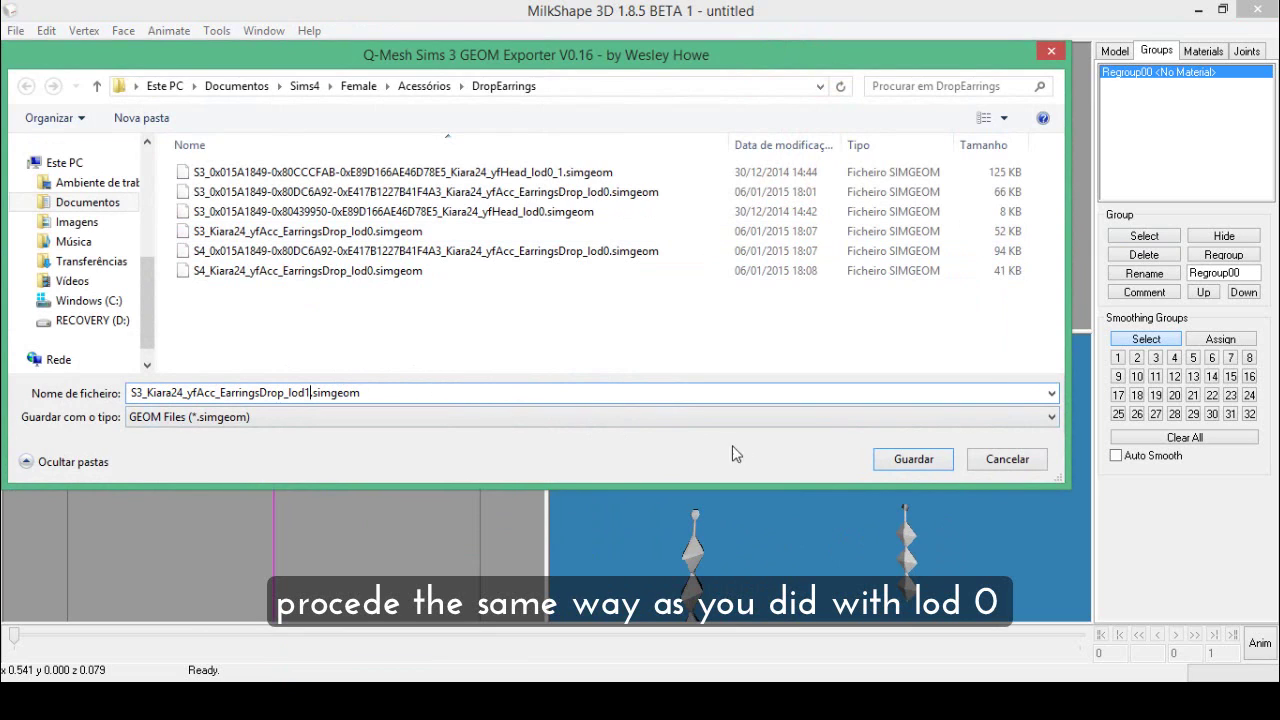
{"action": "left_click", "coordinate": [913, 459]}
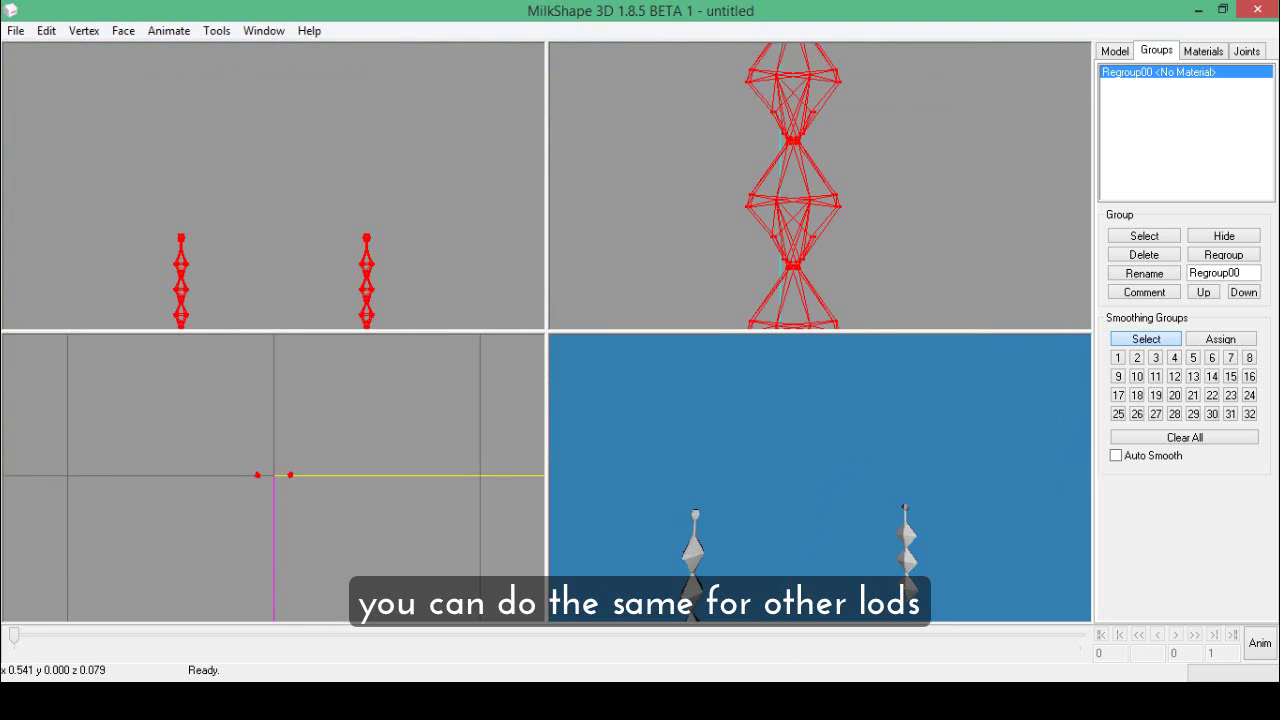
Step: Switch to TS4 CAS Mesh Tools and set S3_Kiara24_yfAcc_EarringsDrop_lod1.simgeom as the mesh to convert in Auto Conversion
{"action": "key", "text": "alt+Tab"}
{"action": "left_click", "coordinate": [470, 89]}
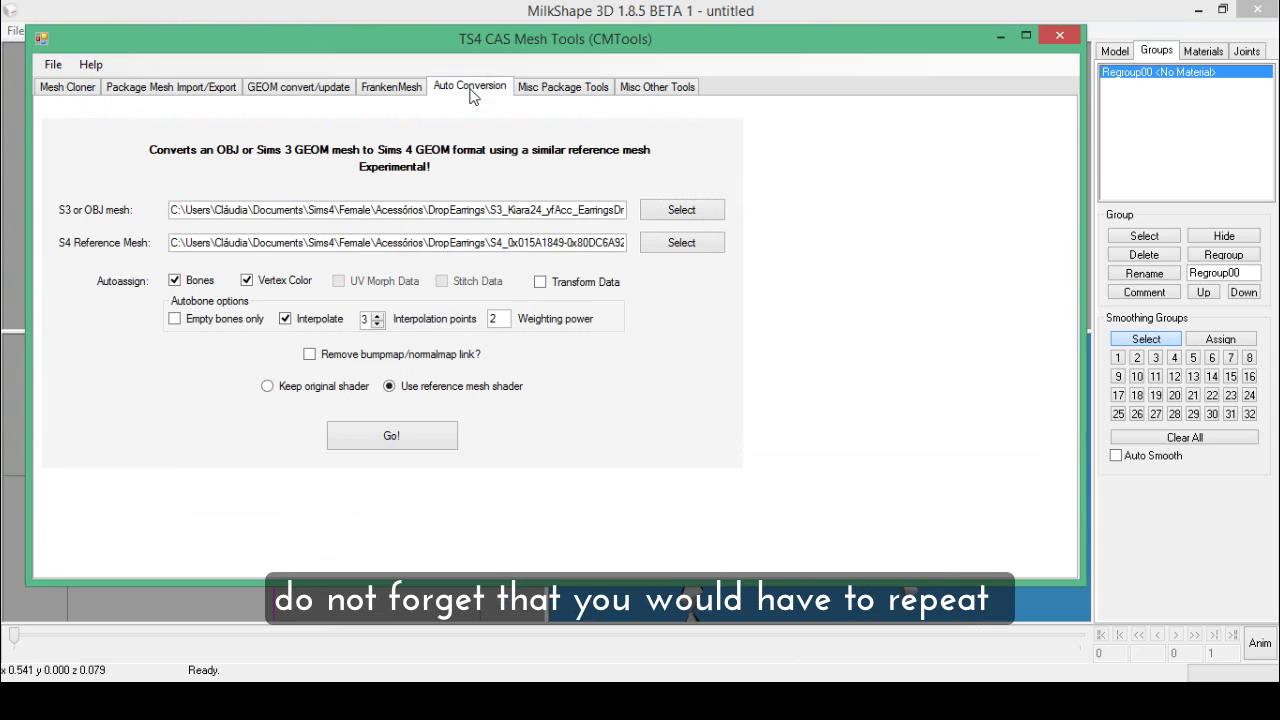
{"action": "left_click", "coordinate": [681, 210]}
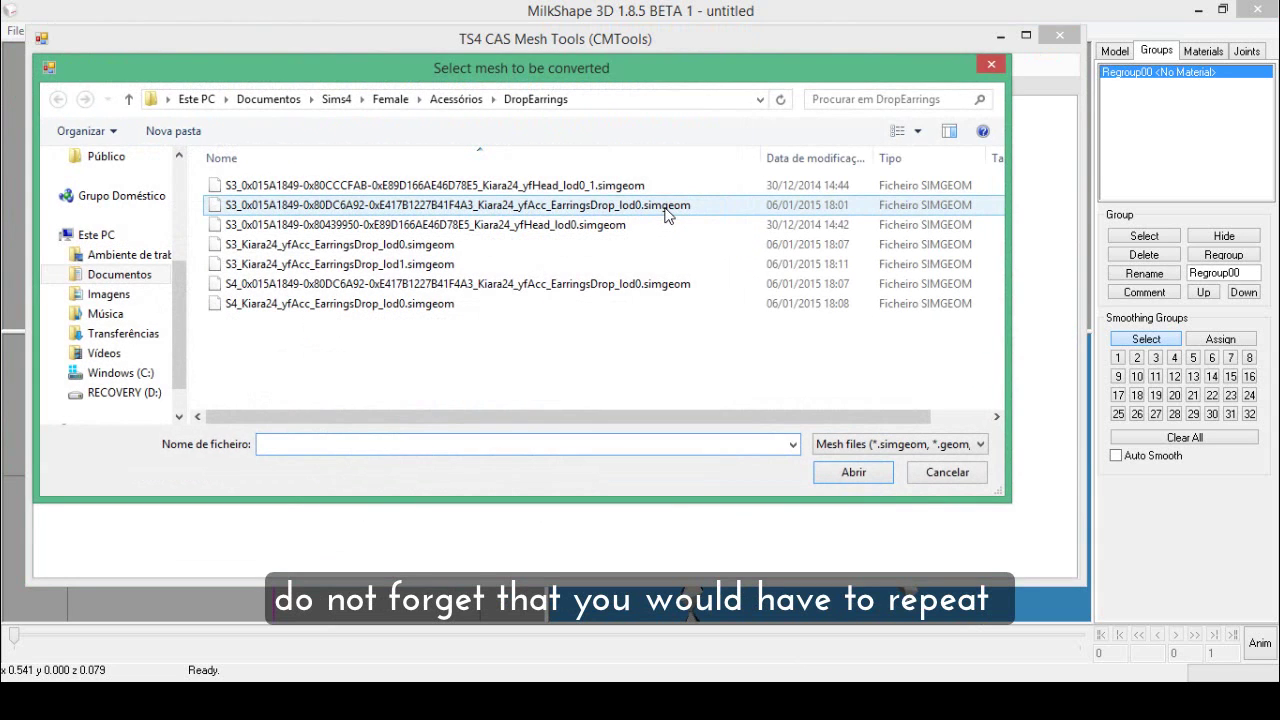
{"action": "left_click", "coordinate": [390, 265]}
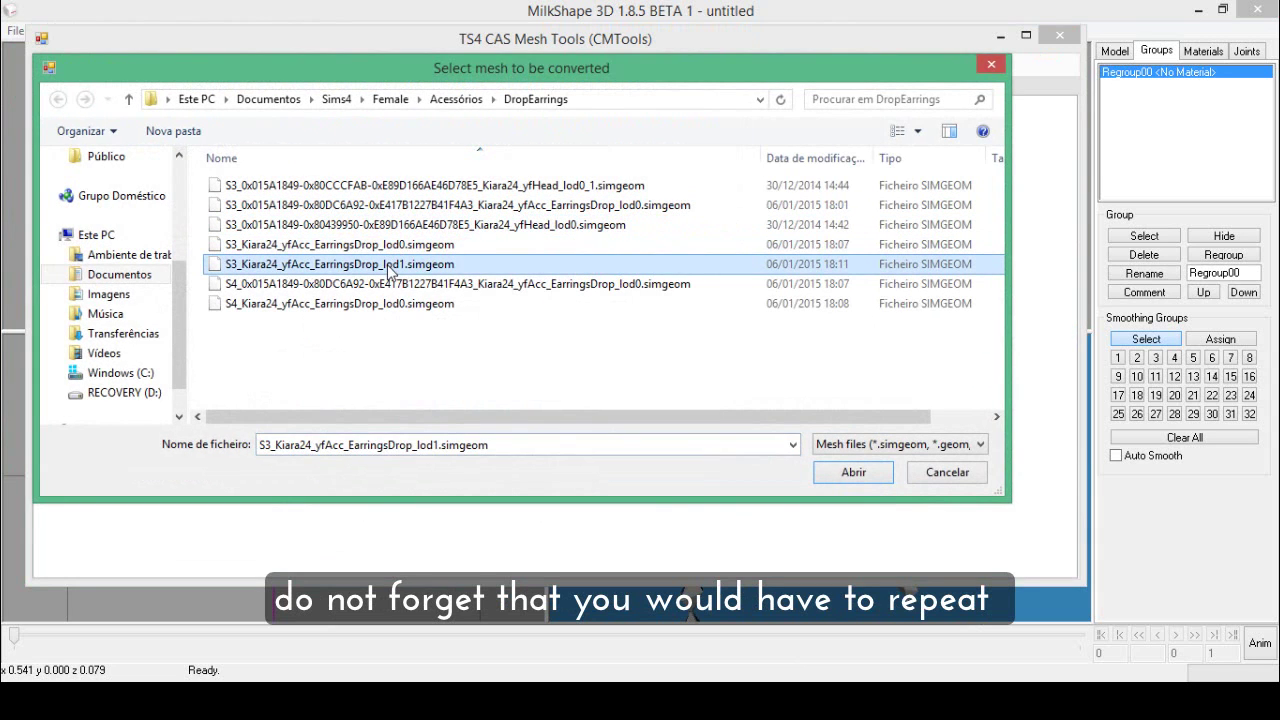
{"action": "left_click", "coordinate": [847, 474]}
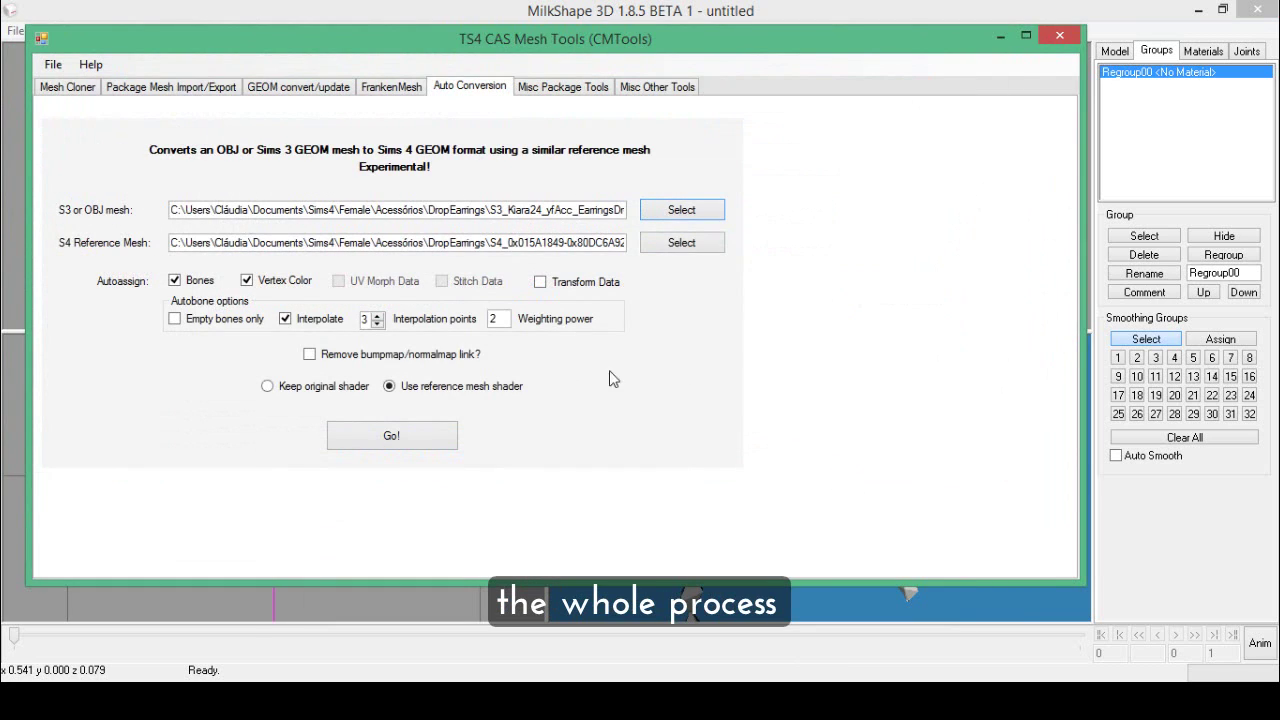
Step: Convert the lod1 mesh and save the result as S4_Kiara24_yfAcc_EarringsDrop_lod1.simgeom
{"action": "left_click", "coordinate": [398, 441]}
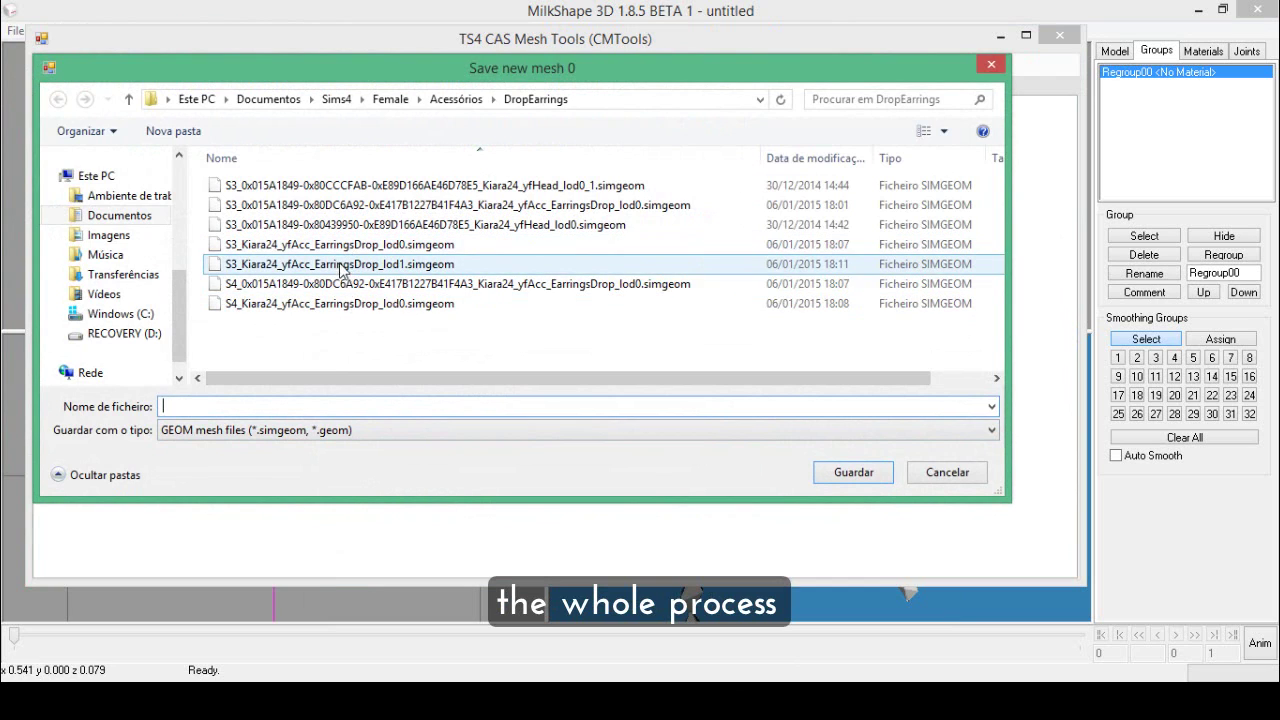
{"action": "left_click", "coordinate": [322, 303]}
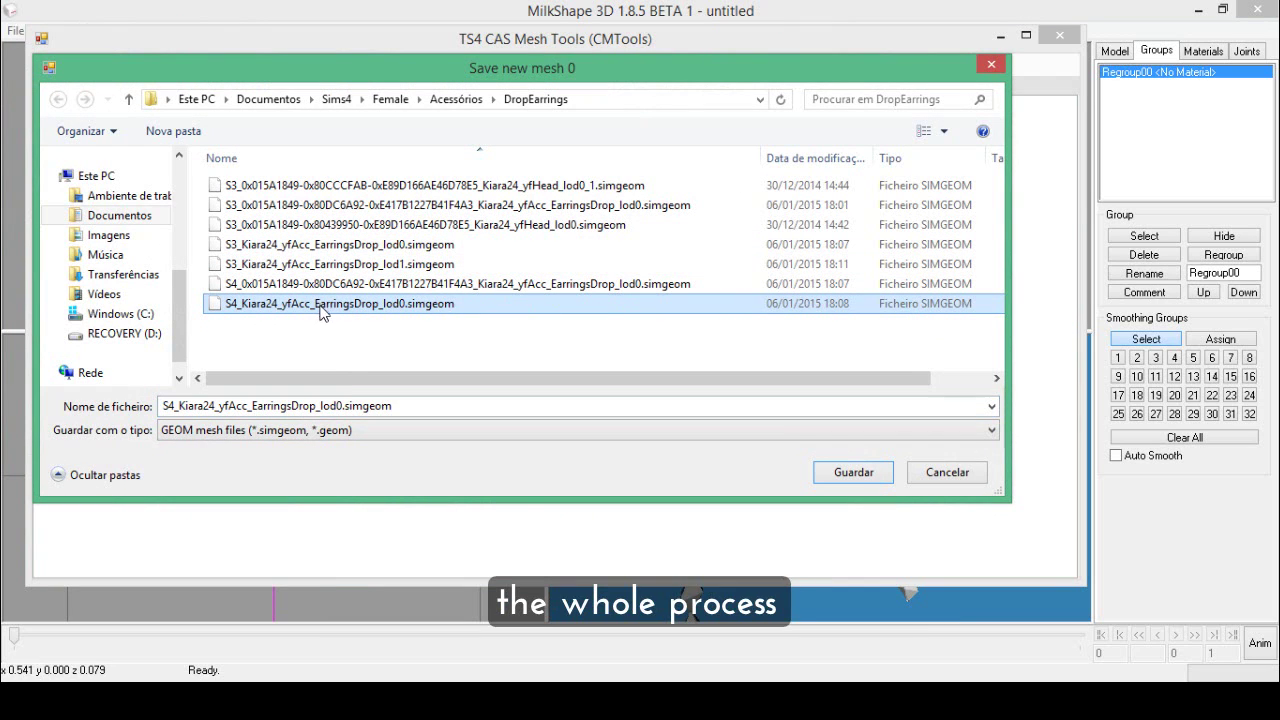
{"action": "left_click", "coordinate": [341, 406]}
{"action": "left_click", "coordinate": [341, 406]}
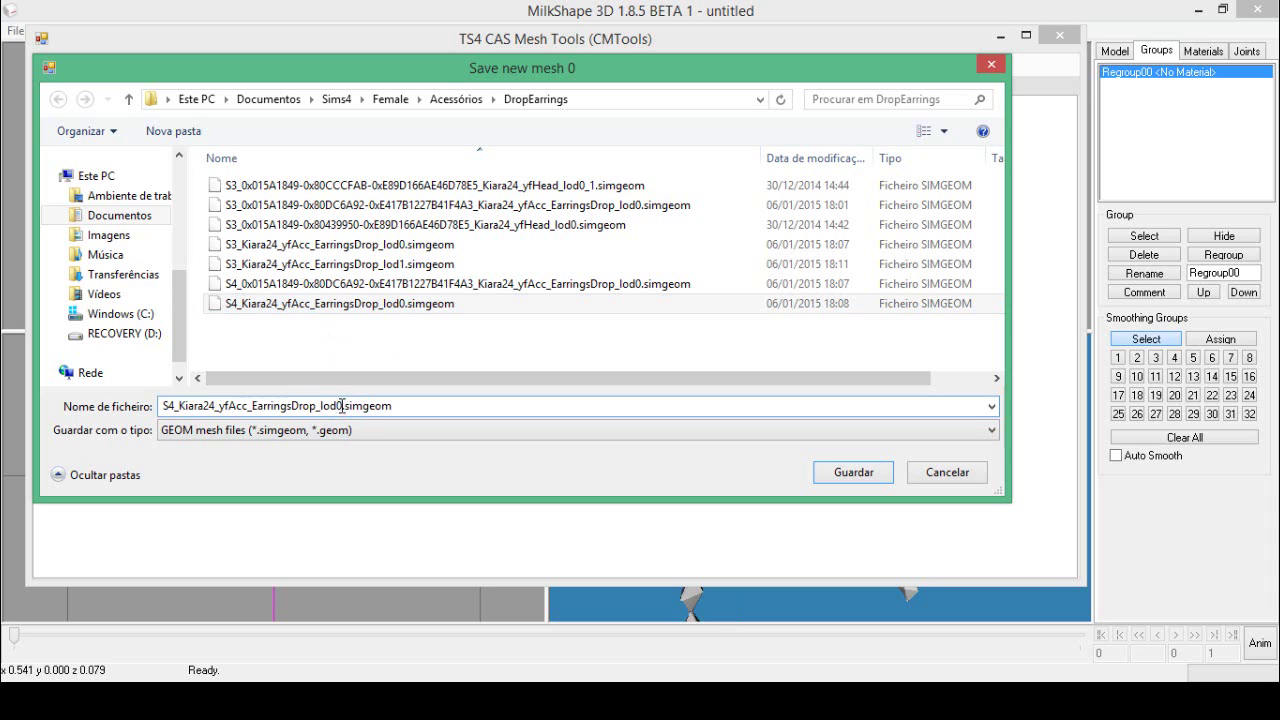
{"action": "left_click", "coordinate": [849, 472]}
Step: Replace the package's EarringsDrop_lod1 mesh with the imported S4_Kiara24_yfAcc_EarringsDrop_lod1.simgeom
{"action": "left_click", "coordinate": [168, 88]}
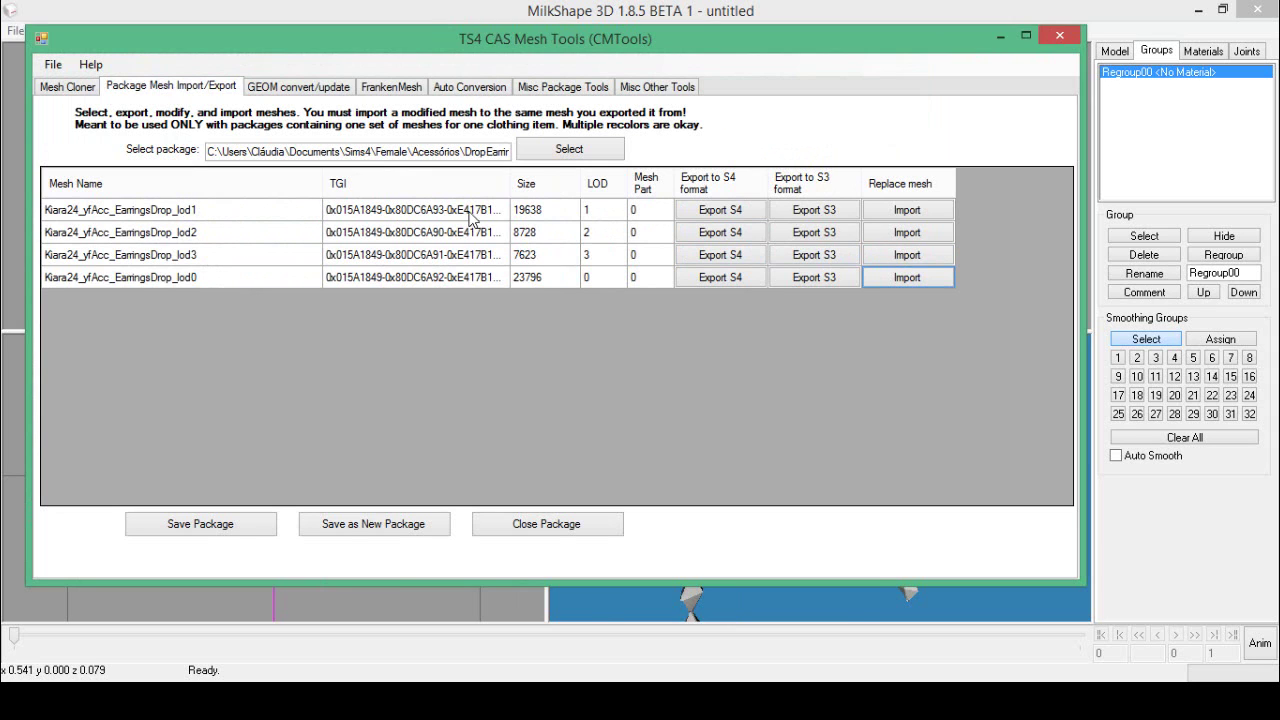
{"action": "left_click", "coordinate": [930, 212]}
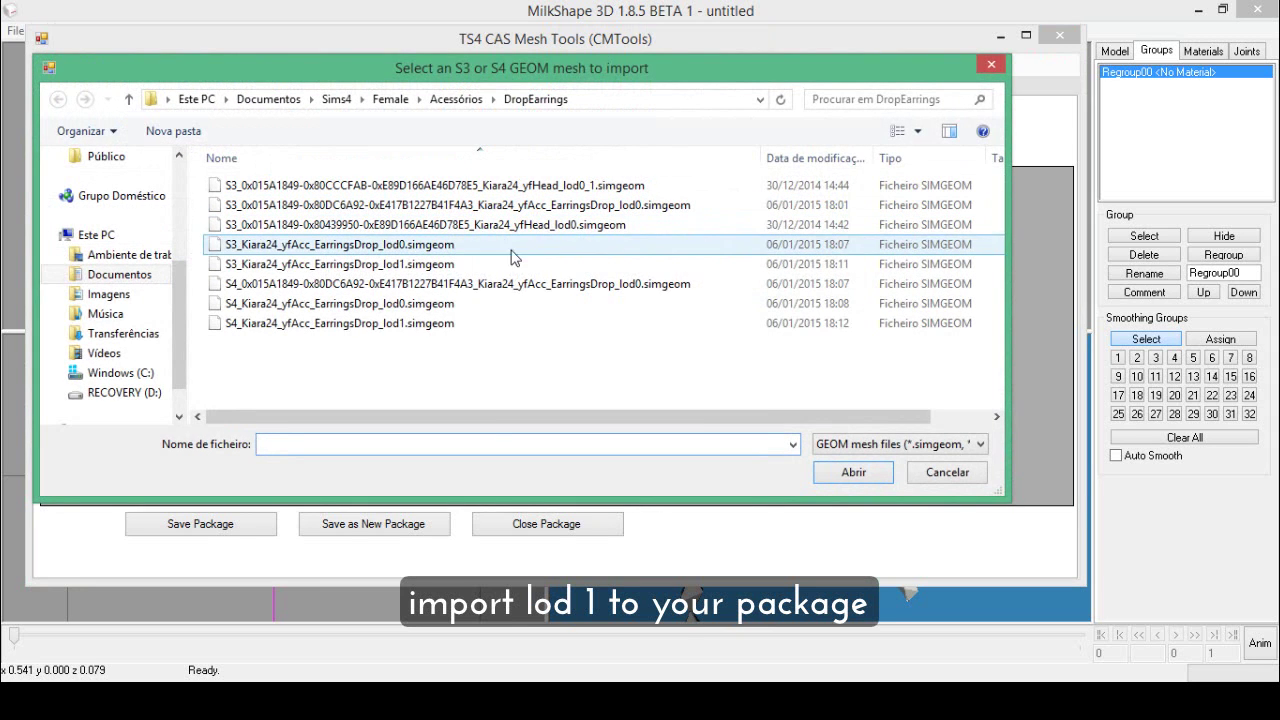
{"action": "left_click", "coordinate": [405, 333]}
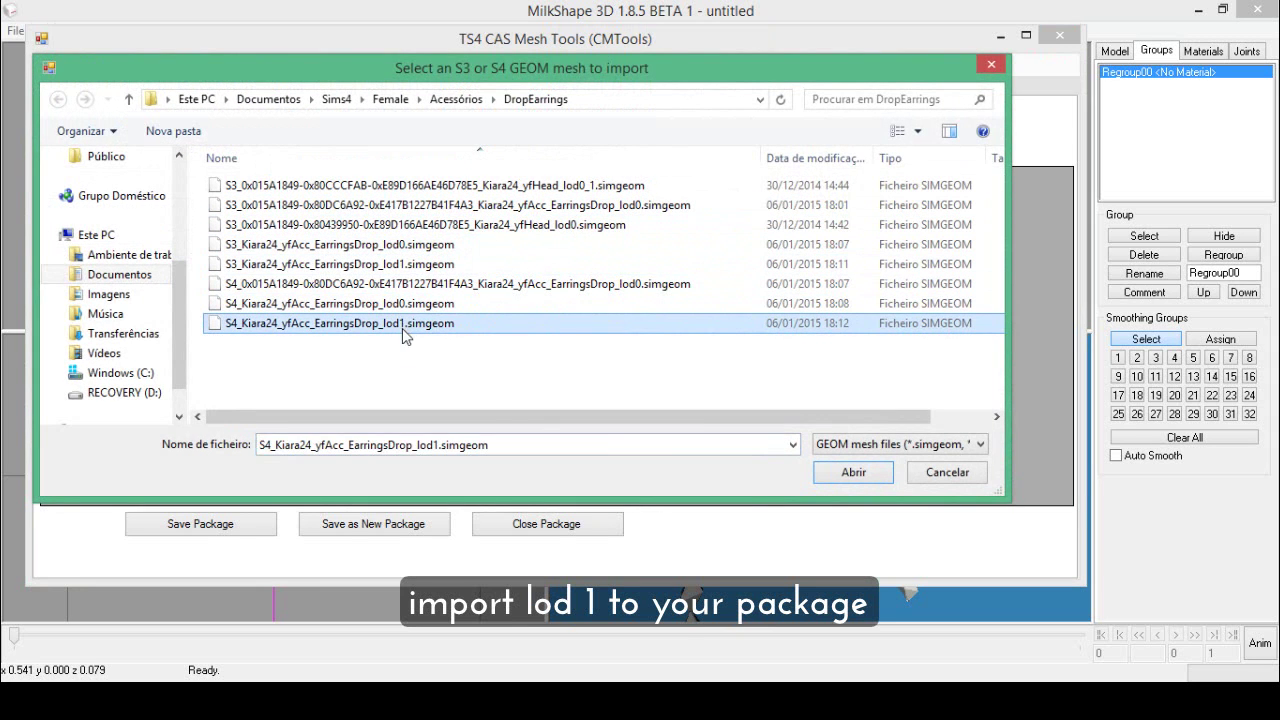
{"action": "left_click", "coordinate": [848, 472]}
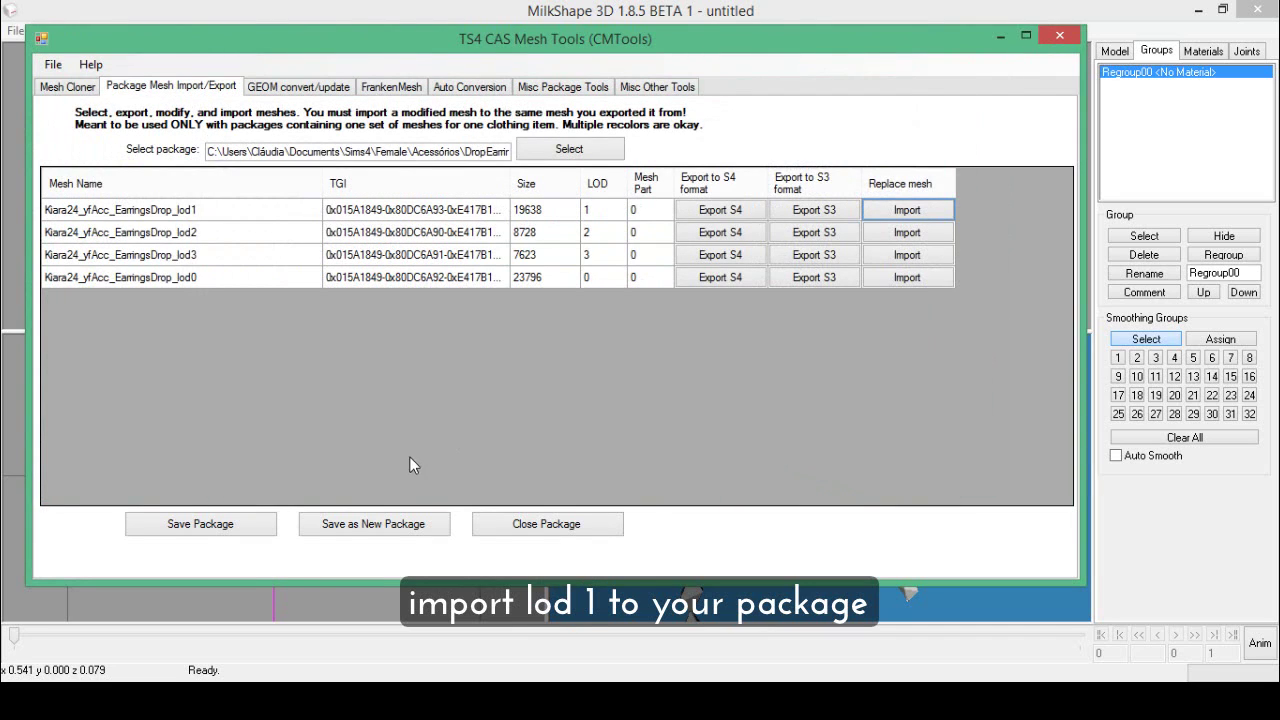
Step: Save the earrings package with its replaced meshes and close TS4 CAS Mesh Tools
{"action": "left_click", "coordinate": [210, 527]}
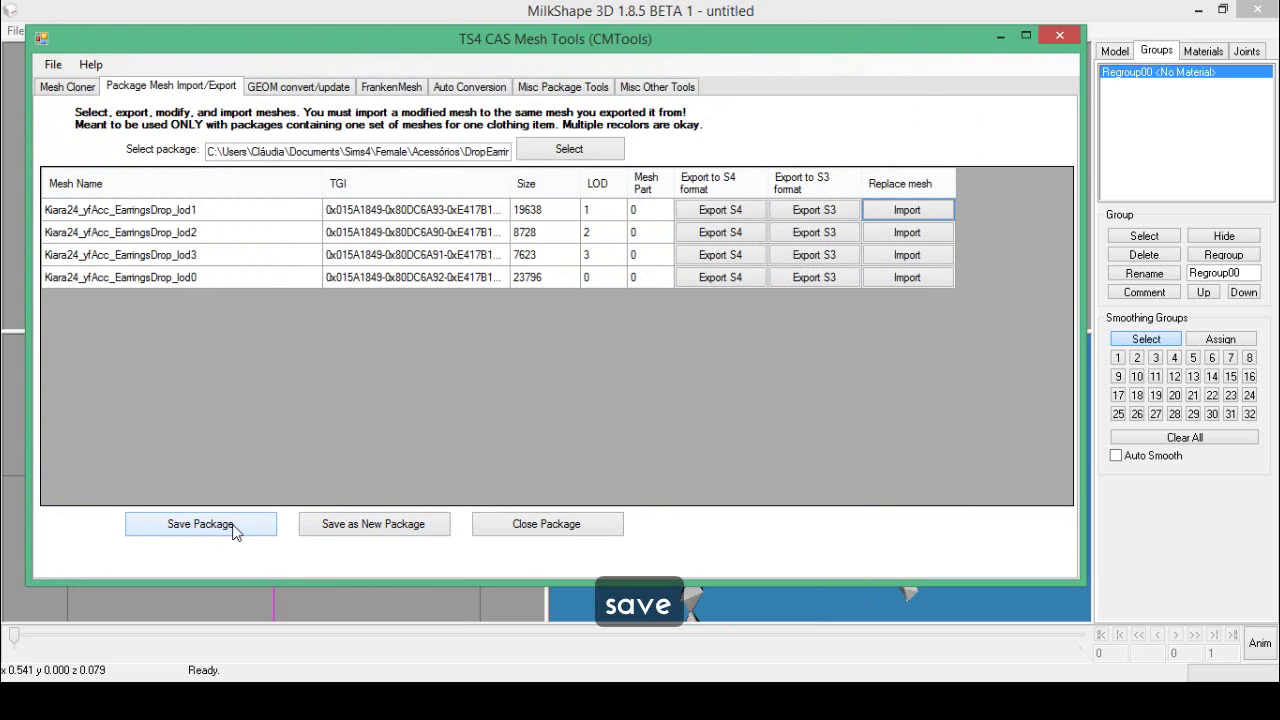
{"action": "left_click", "coordinate": [1056, 40]}
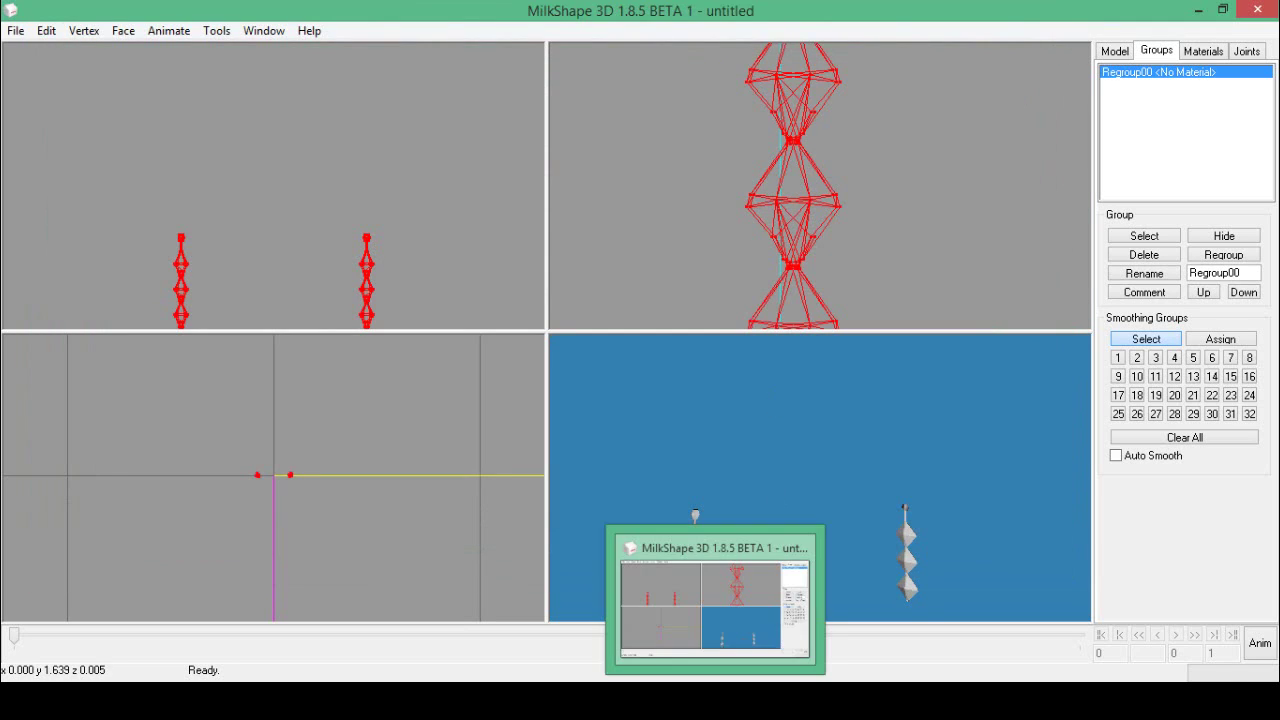
Step: Switch to Sims 4 Studio and open the project package Kiara24_yfAcc_EarringsDrop.package from the DropEarrings folder
{"action": "left_click", "coordinate": [600, 600]}
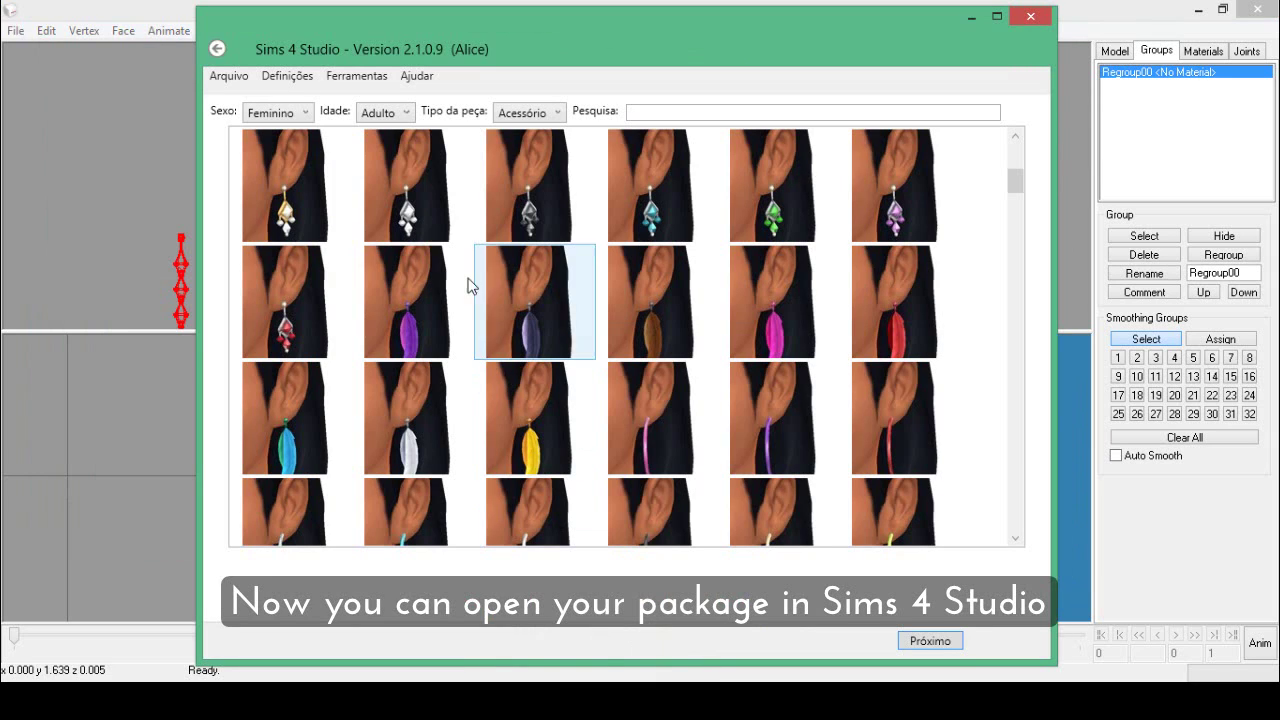
{"action": "left_click", "coordinate": [218, 48]}
{"action": "left_click", "coordinate": [912, 203]}
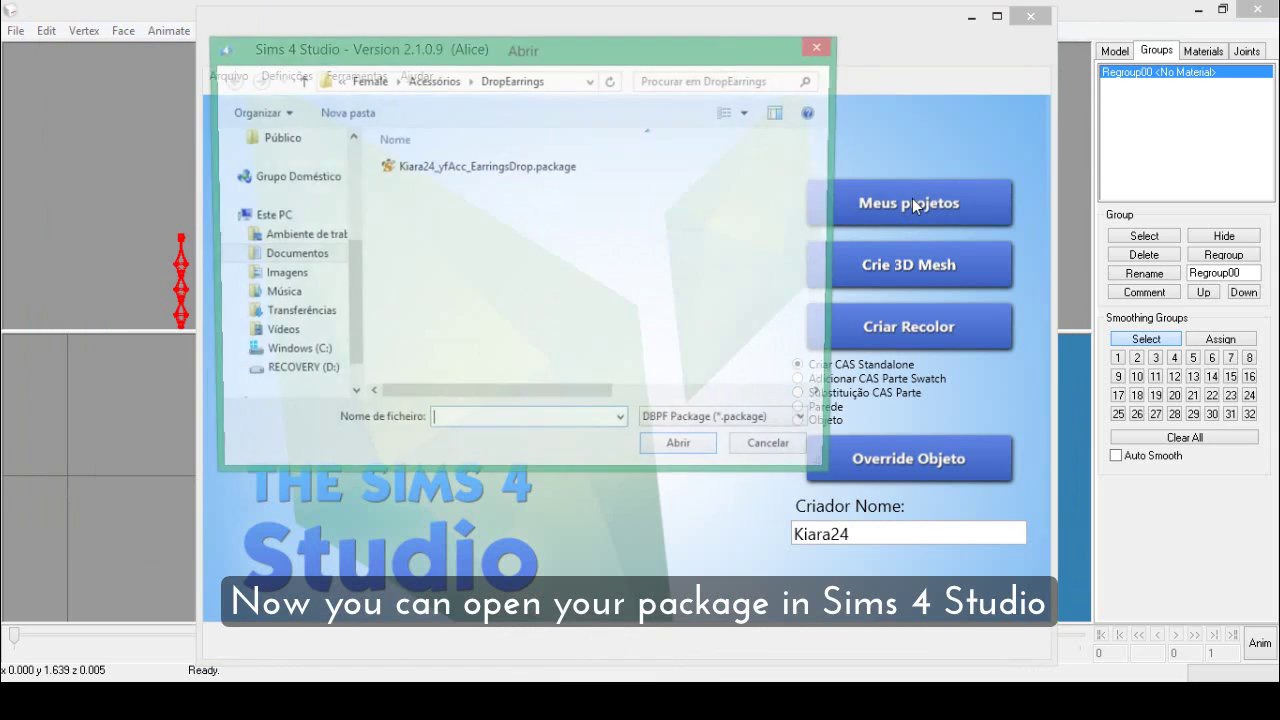
{"action": "left_click", "coordinate": [543, 170]}
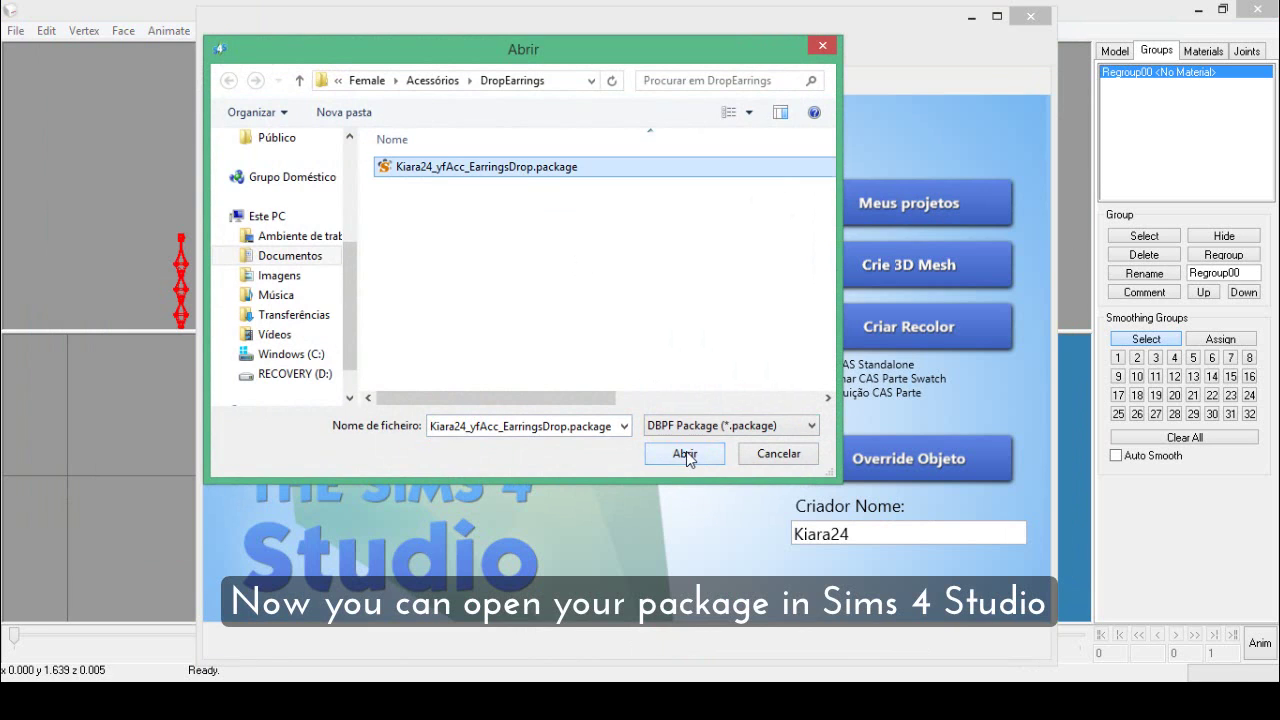
{"action": "left_click", "coordinate": [685, 454]}
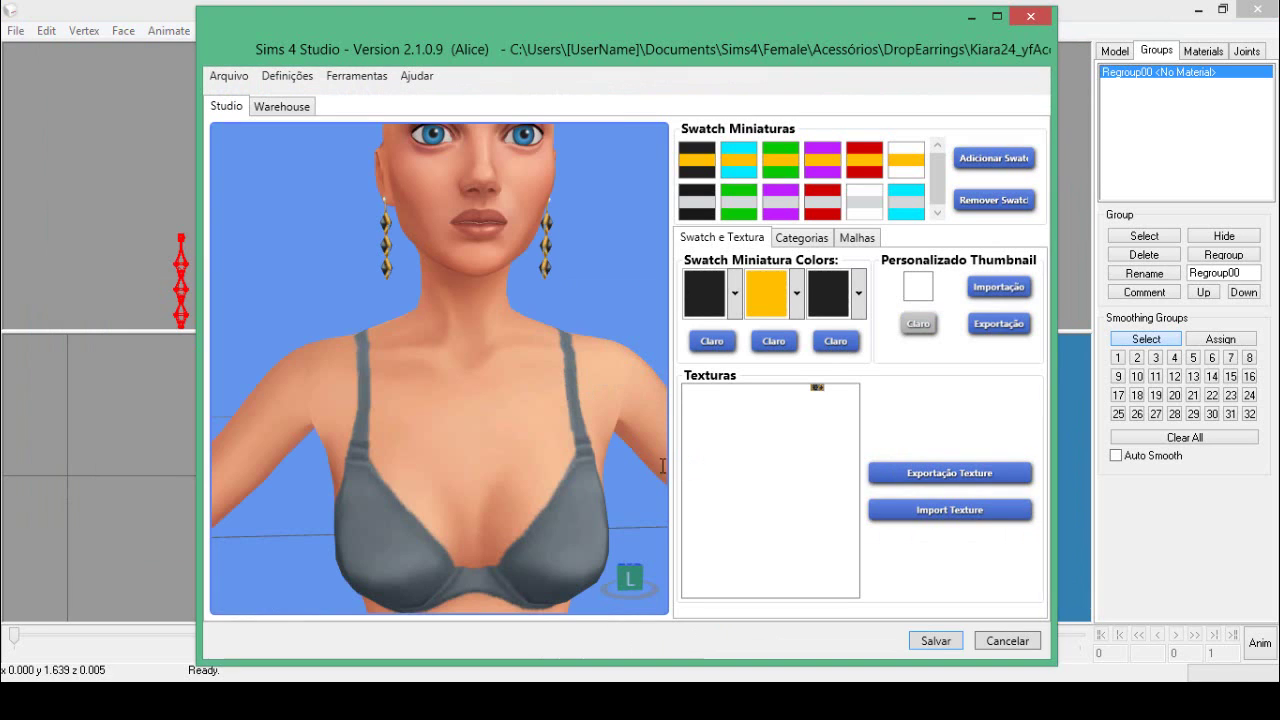
Step: Export the earrings' texture to the DropEarrings folder as a DDS (DXT5) file named EarringsTextures
{"action": "left_click_drag", "start_coordinate": [574, 434], "coordinate": [786, 420]}
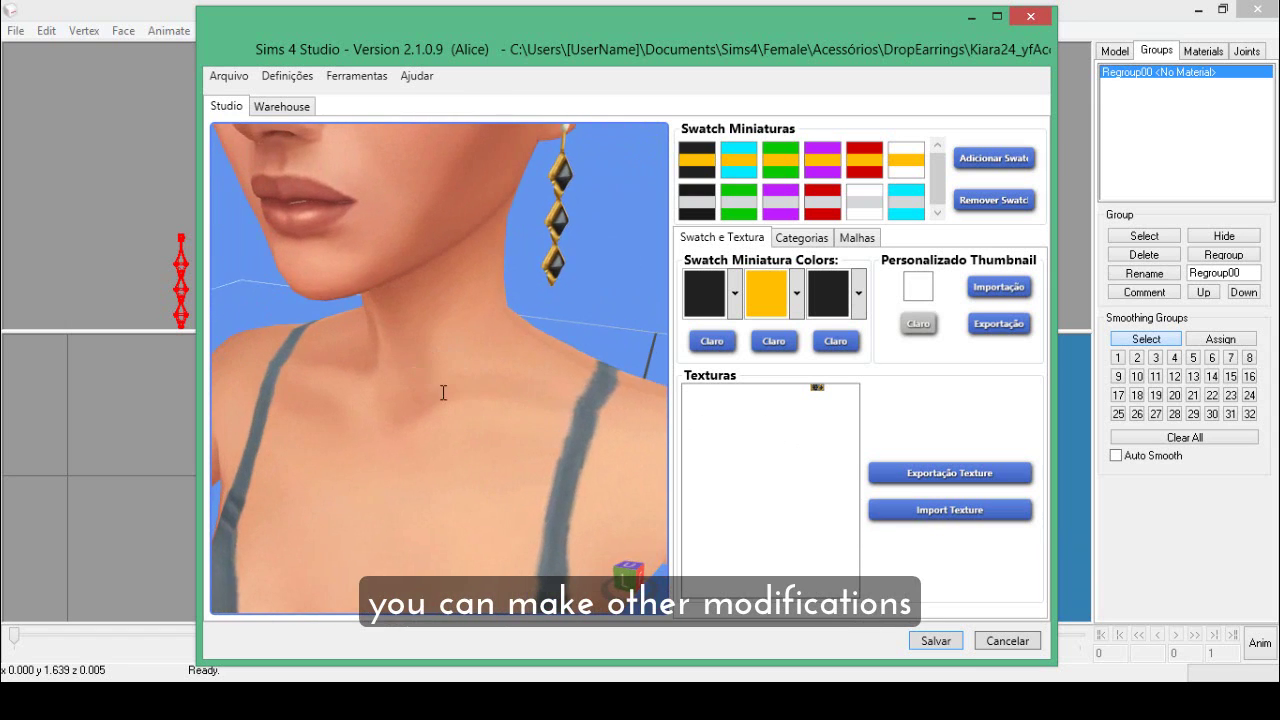
{"action": "mouse_move", "coordinate": [443, 391]}
{"action": "left_mouse_down"}
{"action": "mouse_move", "coordinate": [776, 384]}
{"action": "mouse_move", "coordinate": [369, 380]}
{"action": "mouse_move", "coordinate": [439, 382]}
{"action": "left_mouse_up"}
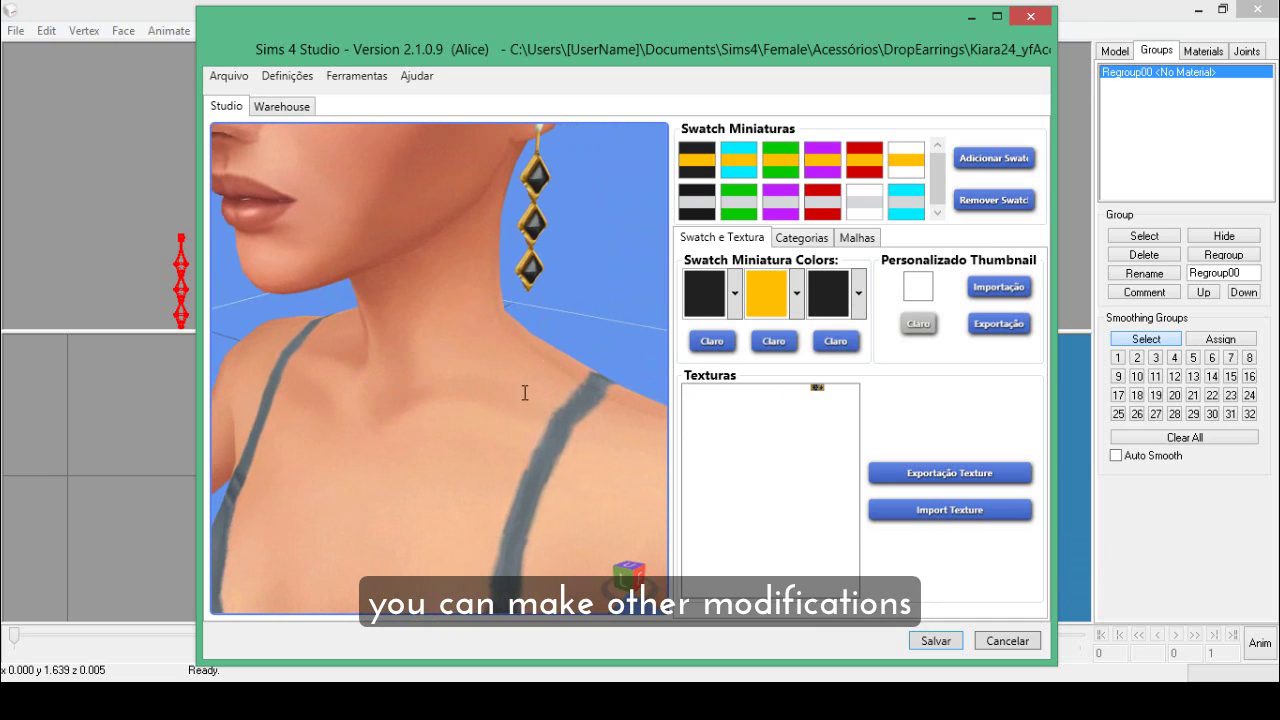
{"action": "left_click_drag", "start_coordinate": [524, 393], "coordinate": [860, 389]}
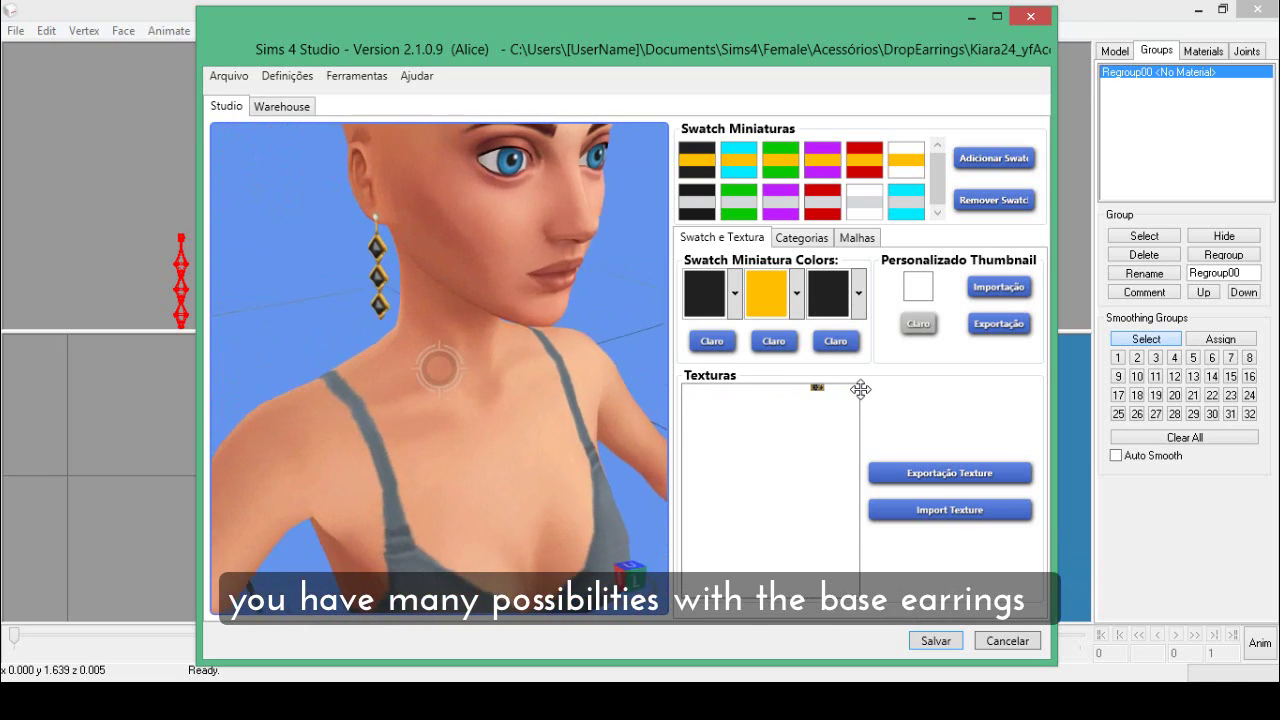
{"action": "left_click_drag", "start_coordinate": [428, 380], "coordinate": [491, 349]}
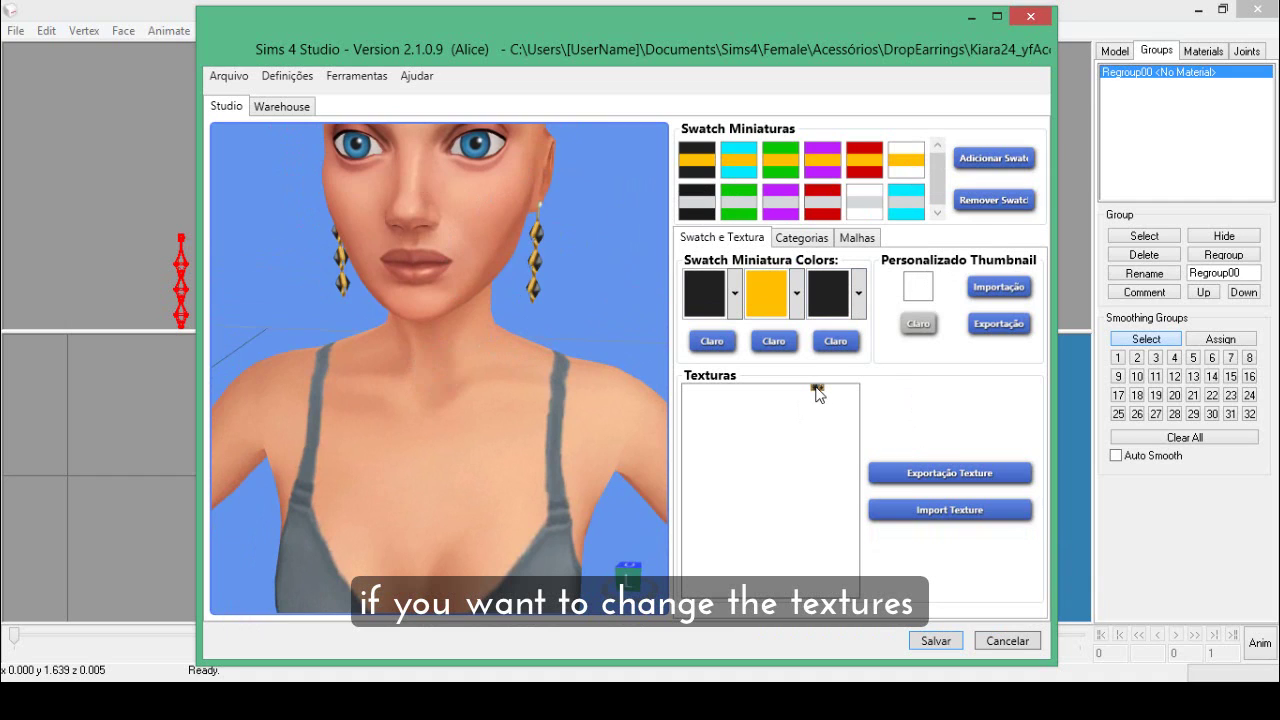
{"action": "left_click", "coordinate": [921, 478]}
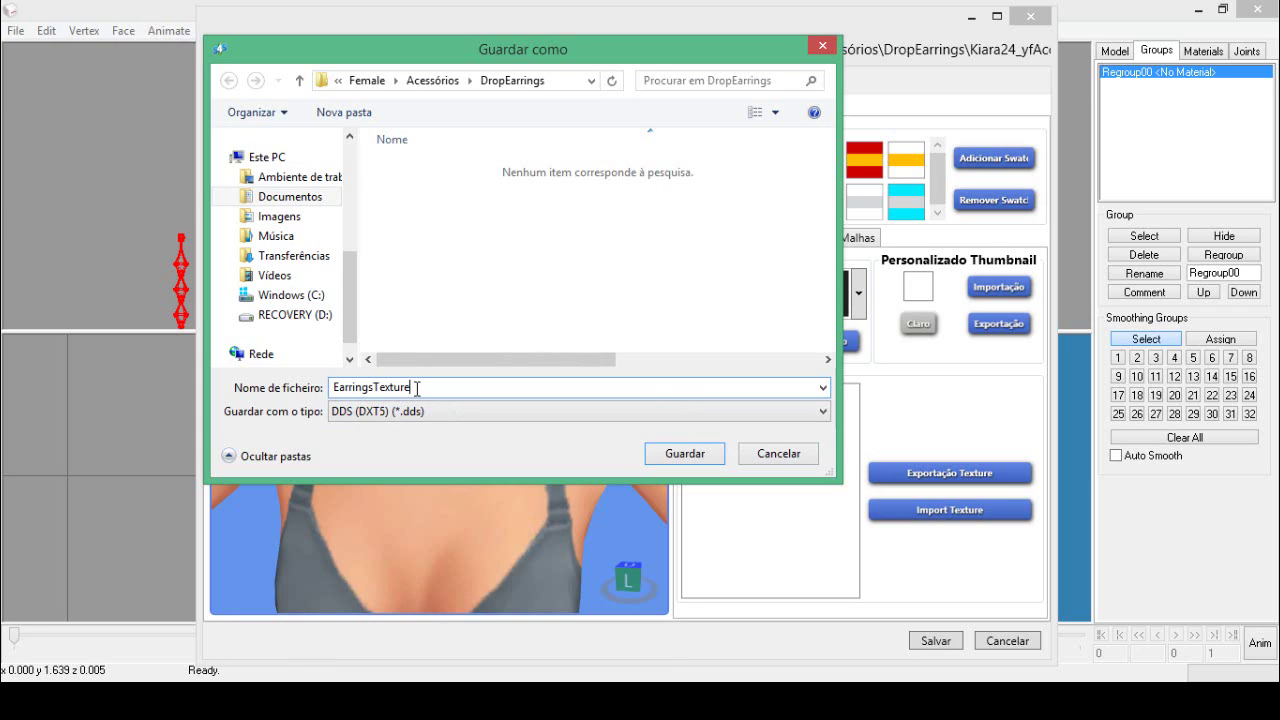
{"action": "left_click", "coordinate": [680, 453]}
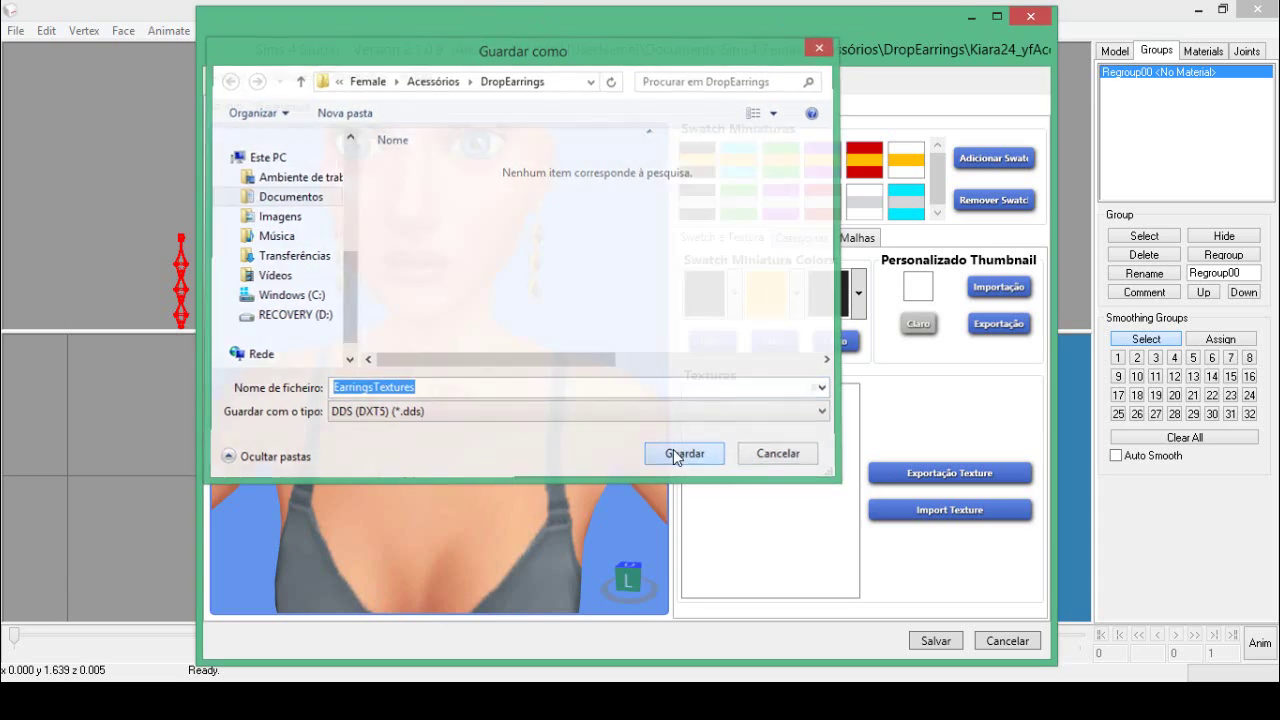